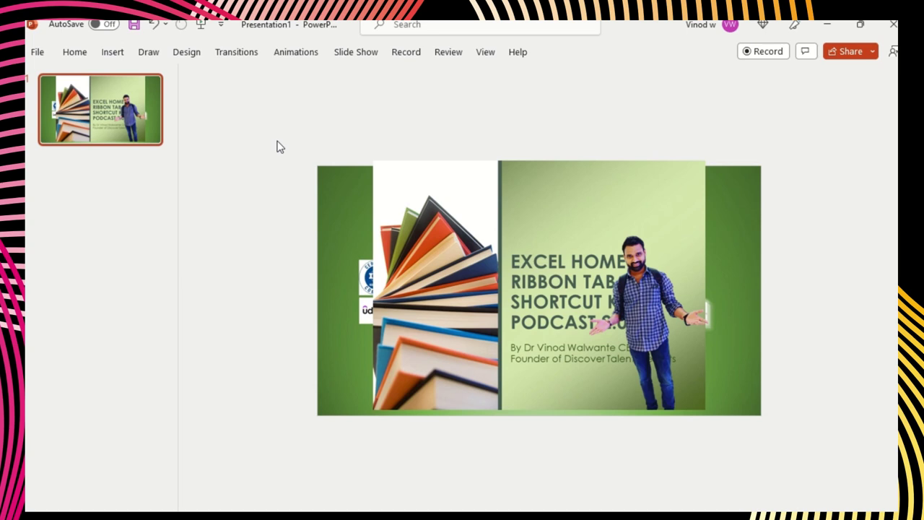
# Step: Move the book cover picture toward the upper right of slide 1 and shift the green banner picture slightly left
pyautogui.moveTo(477, 287); pyautogui.dragTo(631, 268)
pyautogui.moveTo(404, 252); pyautogui.dragTo(308, 257)
pyautogui.moveTo(462, 291); pyautogui.dragTo(499, 304)
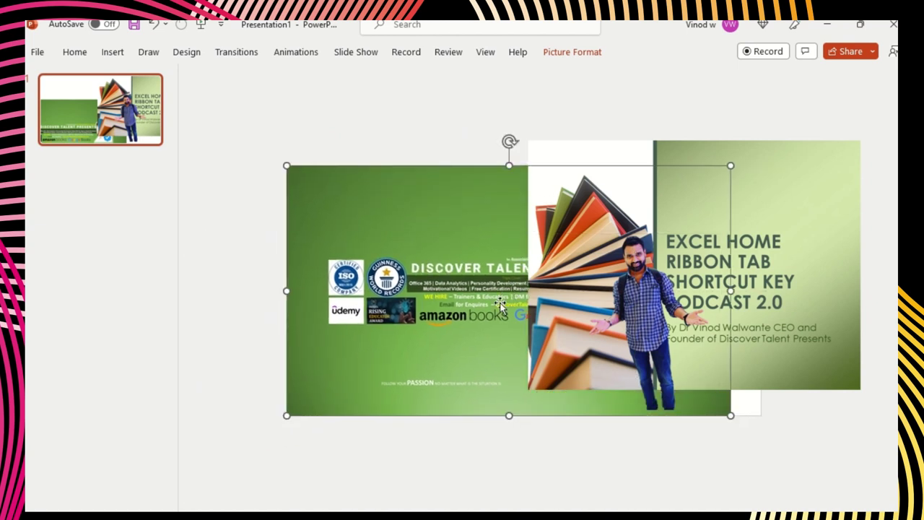
# Step: Add a new slide after slide 1
pyautogui.click(107, 125)
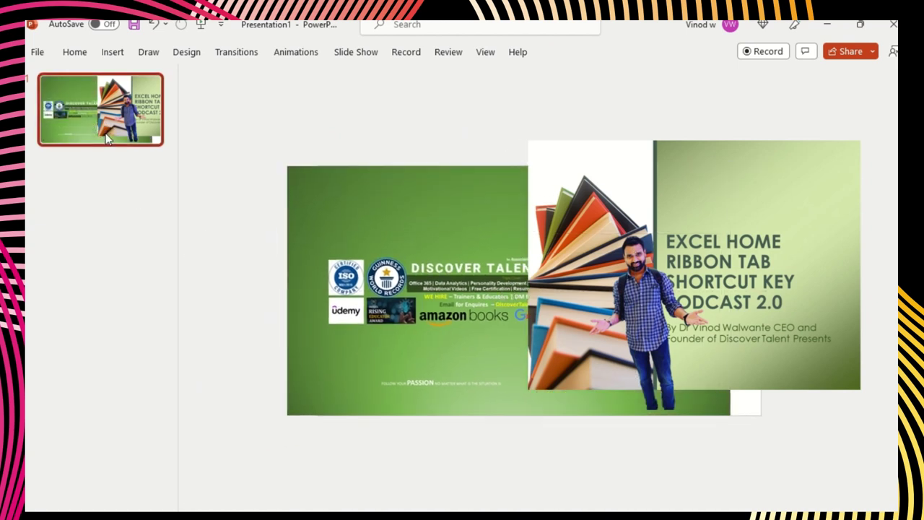
pyautogui.hotkey('ctrl', 'm')
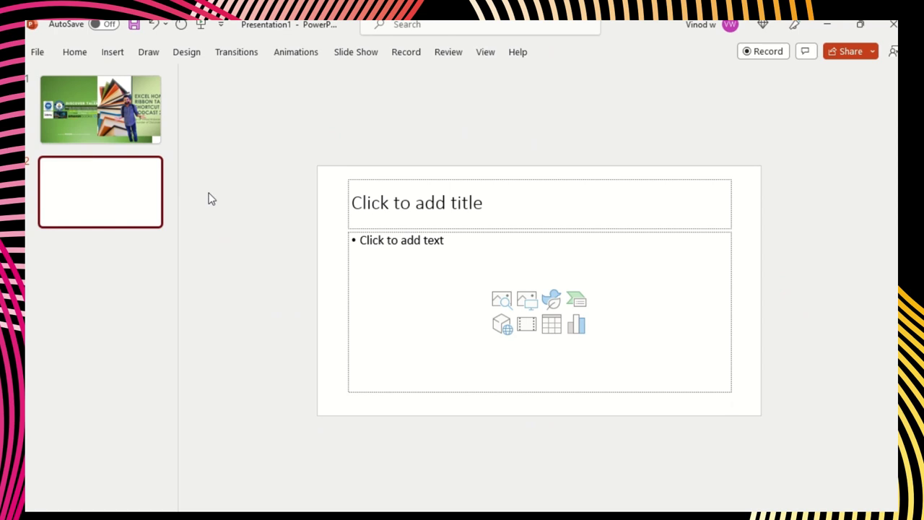
pyautogui.press('super')
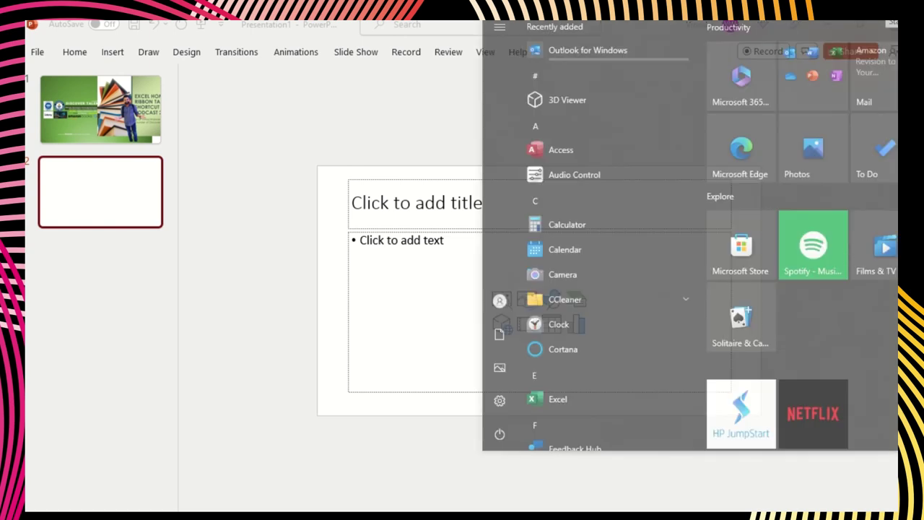
pyautogui.click(807, 101)
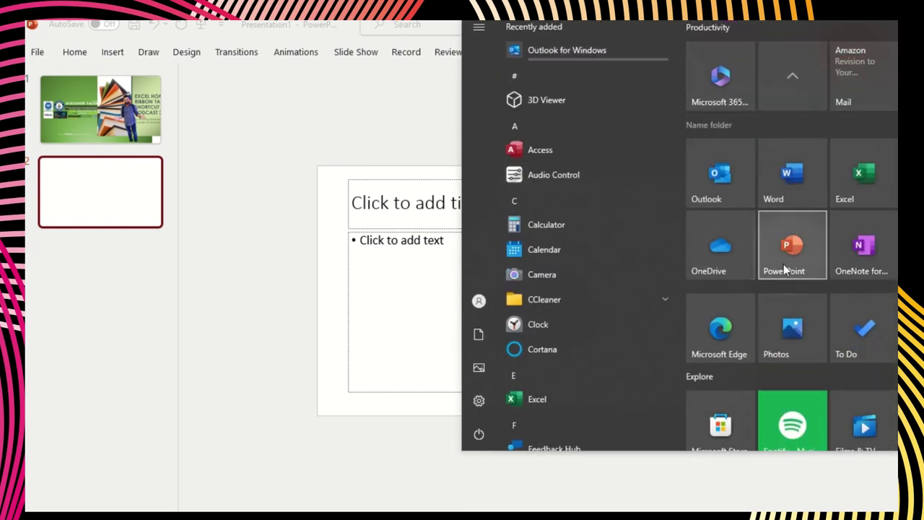
pyautogui.click(378, 135)
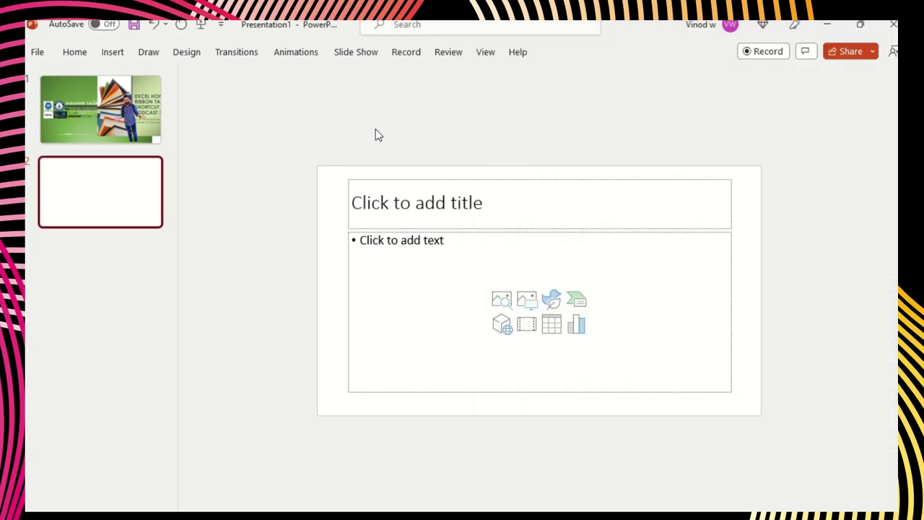
# Step: Delete the title and content placeholders from slide 2 to leave it blank
pyautogui.moveTo(336, 167); pyautogui.dragTo(736, 442)
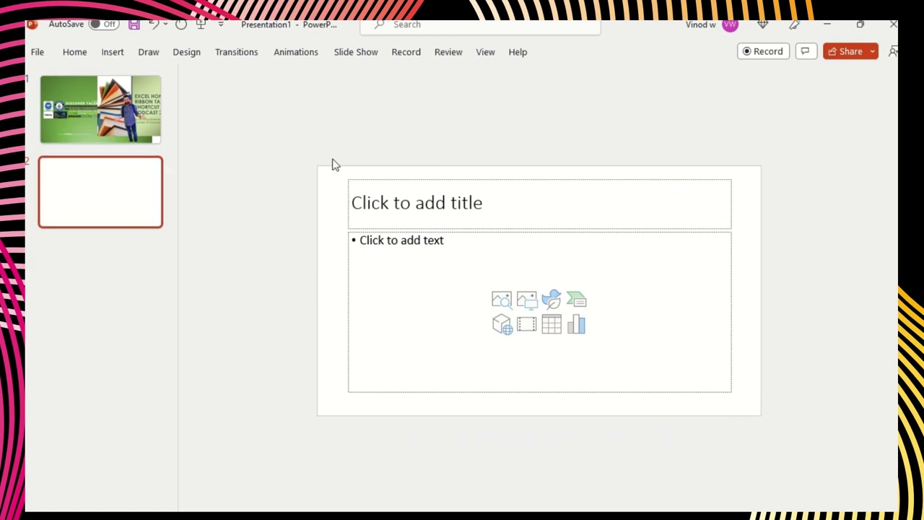
pyautogui.moveTo(333, 153); pyautogui.dragTo(786, 449)
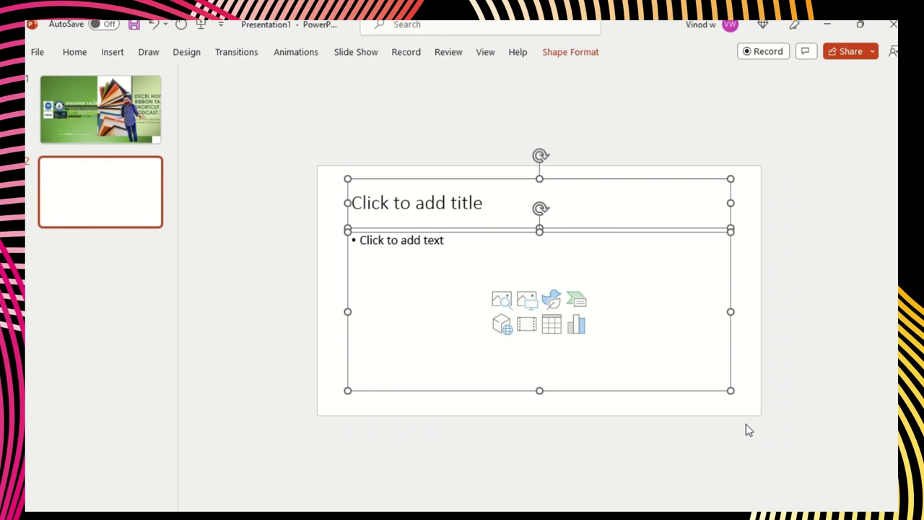
pyautogui.press('Delete')
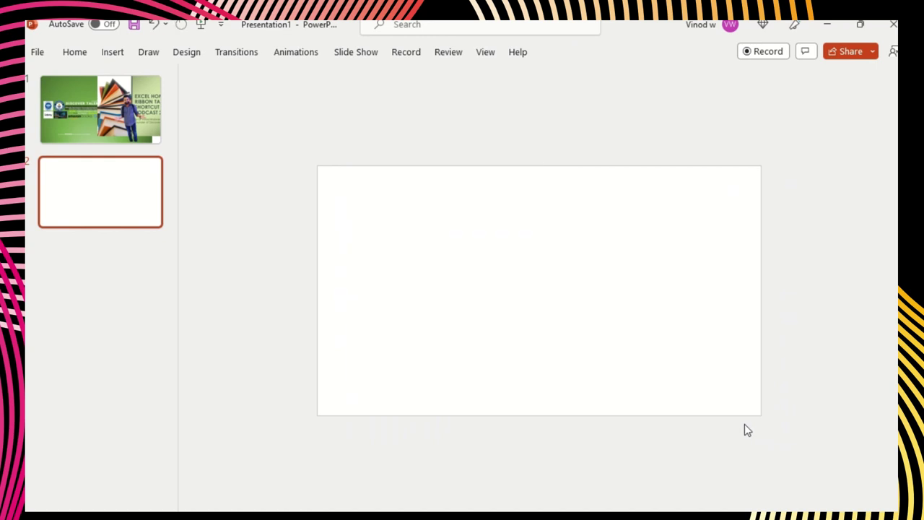
# Step: Set the slide size to Standard (4:3), scaling the content with Ensure Fit
pyautogui.click(184, 58)
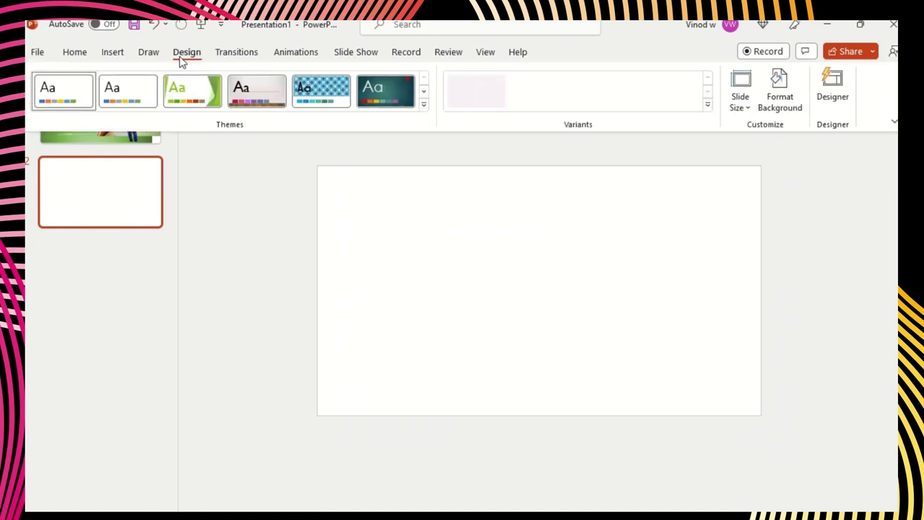
pyautogui.click(744, 112)
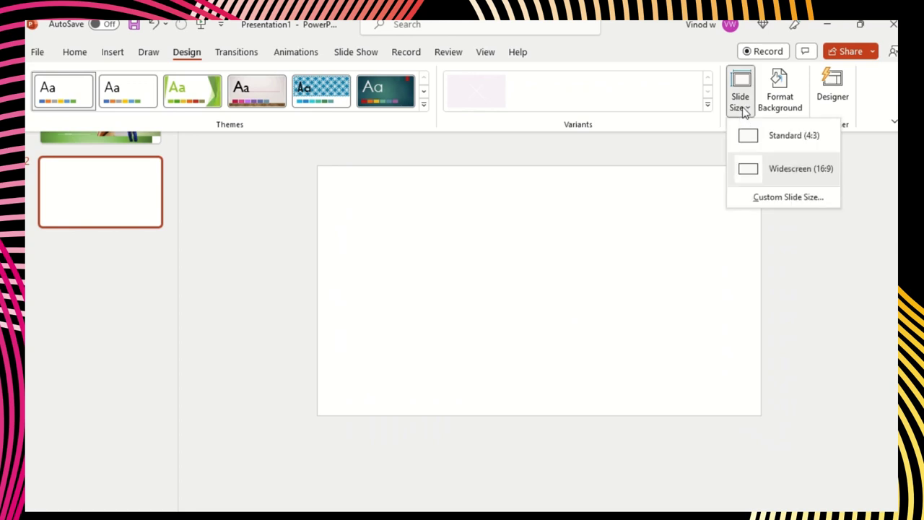
pyautogui.click(790, 149)
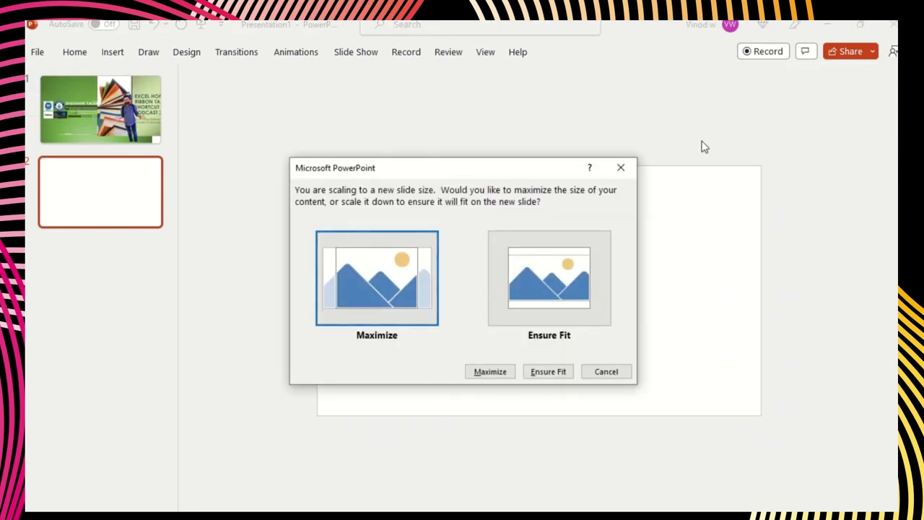
pyautogui.click(514, 302)
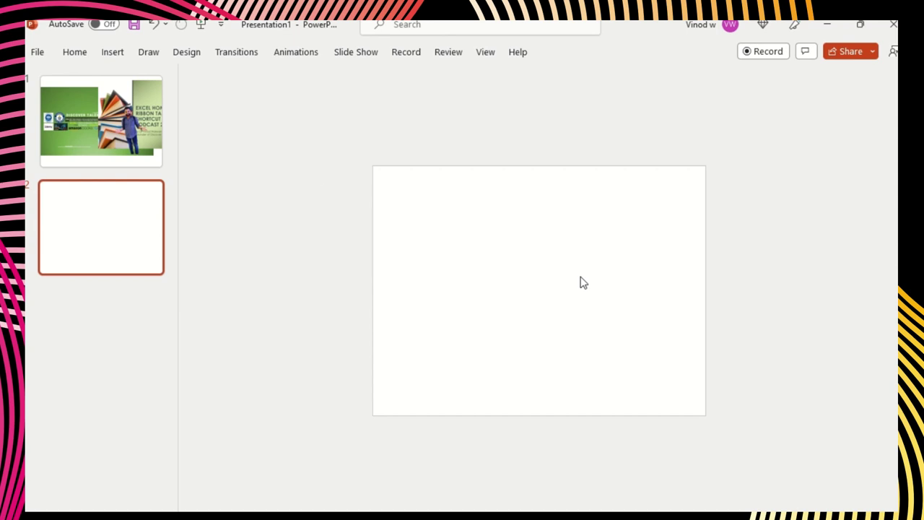
# Step: Copy the picture of the standing man from slide 1 and paste it onto slide 2
pyautogui.click(116, 149)
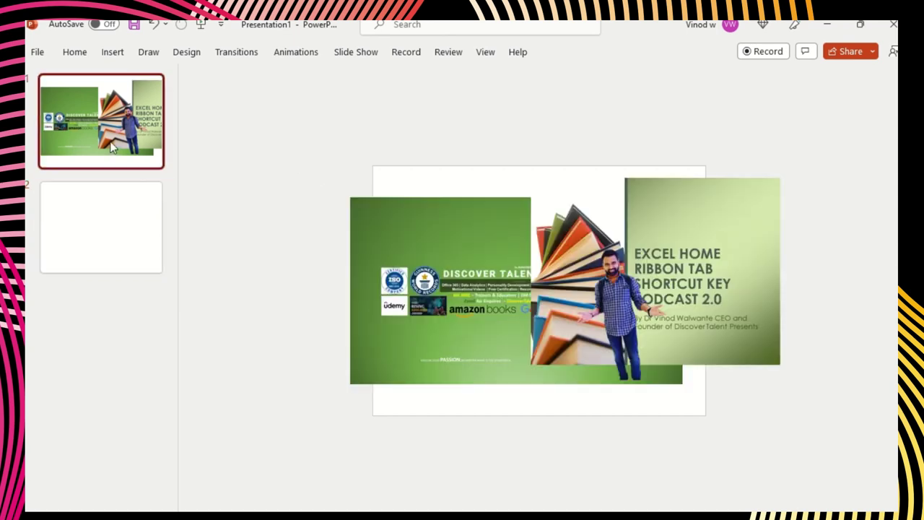
pyautogui.click(625, 306)
pyautogui.click(127, 244)
pyautogui.hotkey('ctrl', 'v')
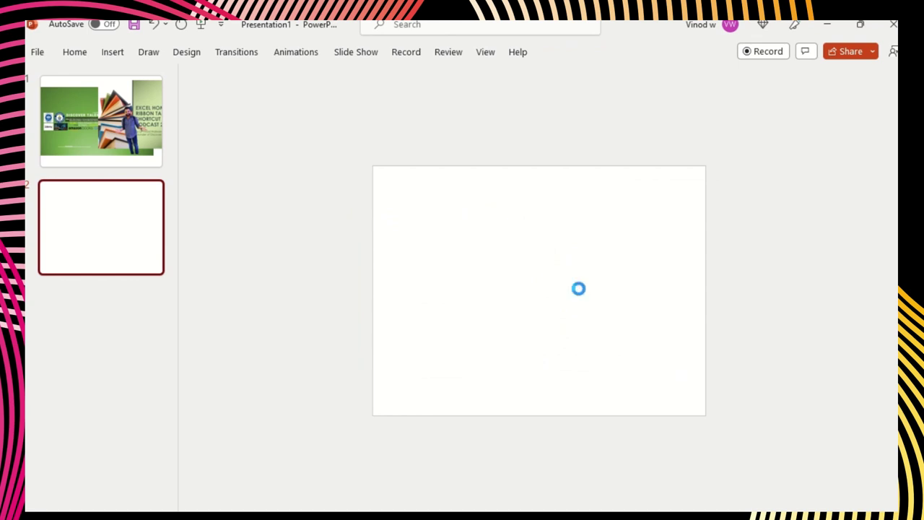
# Step: Enlarge the pasted picture of the man and position it in the right half of slide 2
pyautogui.moveTo(674, 247); pyautogui.dragTo(715, 204)
pyautogui.moveTo(671, 302); pyautogui.dragTo(655, 278)
pyautogui.moveTo(692, 255); pyautogui.dragTo(692, 316)
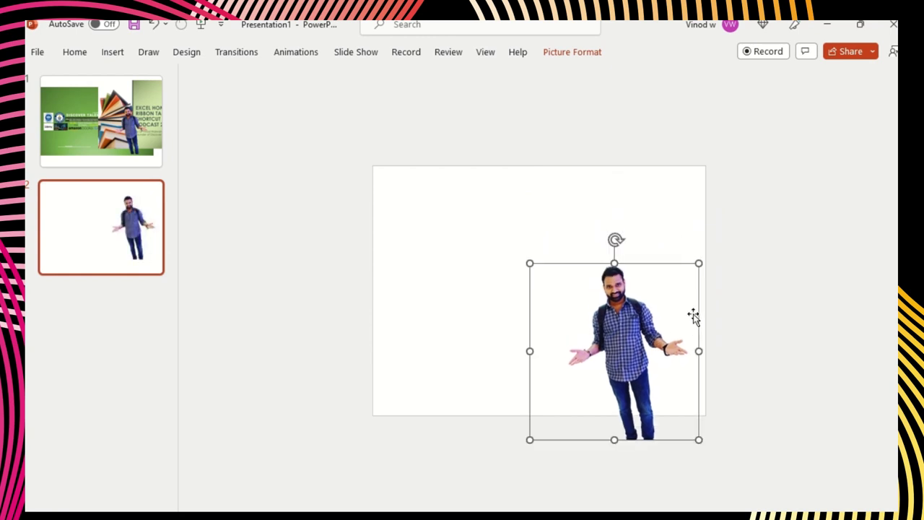
pyautogui.moveTo(653, 340); pyautogui.dragTo(649, 274)
pyautogui.moveTo(649, 307); pyautogui.dragTo(650, 311)
pyautogui.click(725, 318)
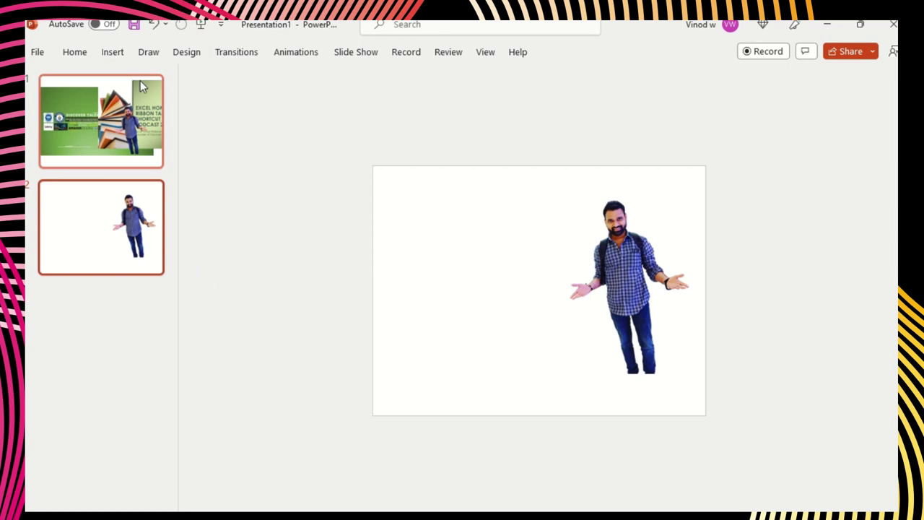
# Step: Add a text box in the upper-left area of slide 2 reading "Work and Pursue in"
pyautogui.click(104, 56)
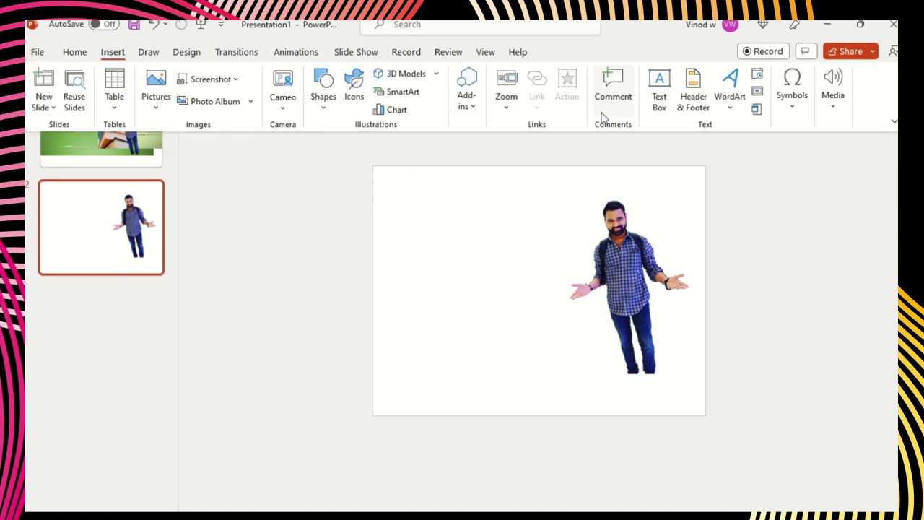
pyautogui.click(655, 96)
pyautogui.click(406, 199)
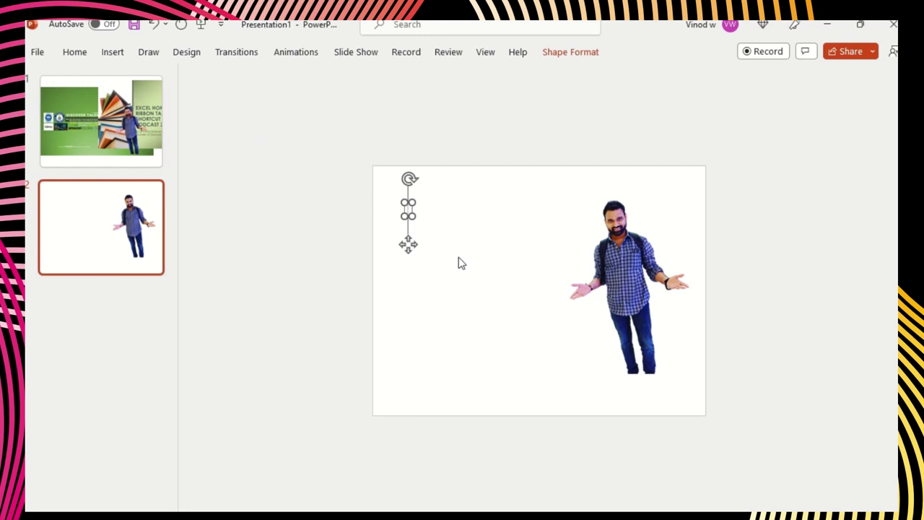
pyautogui.write('W')
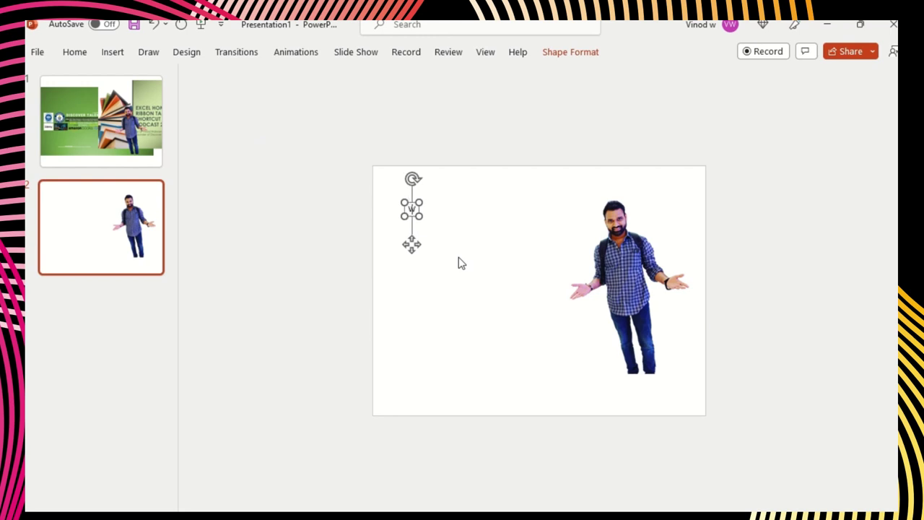
pyautogui.write('ork and Pur')
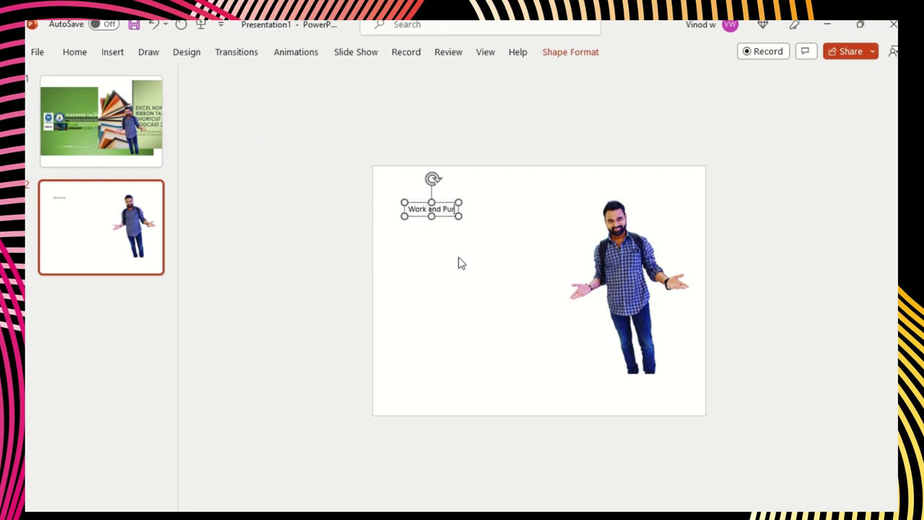
pyautogui.write('sue in')
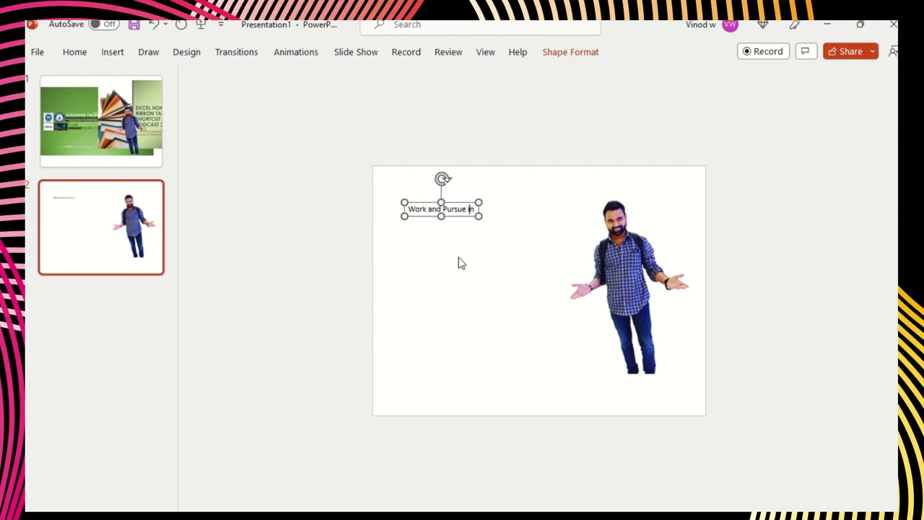
# Step: Add the lines "Executive MBA" and "In Discover Talent" to the text box and shift it slightly up and left
pyautogui.press('Return')
pyautogui.write('Exe')
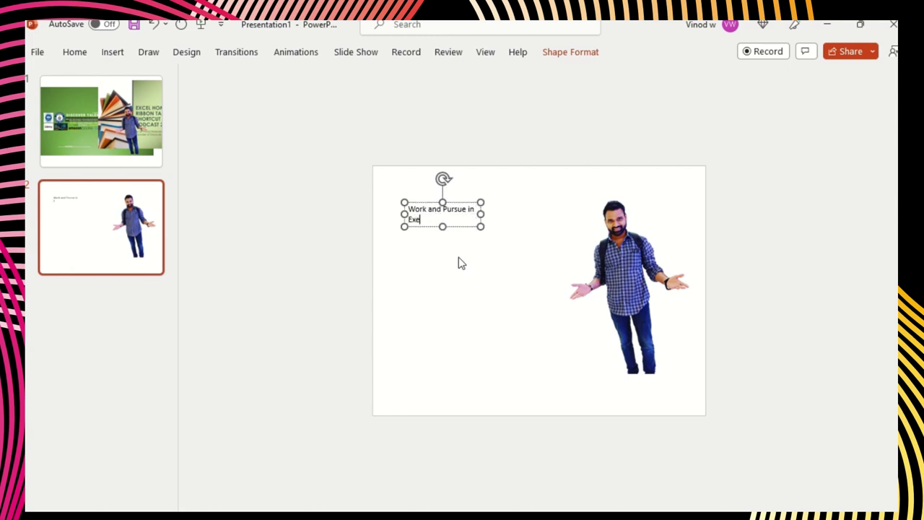
pyautogui.write('cutive MBA')
pyautogui.press('Return')
pyautogui.write('In')
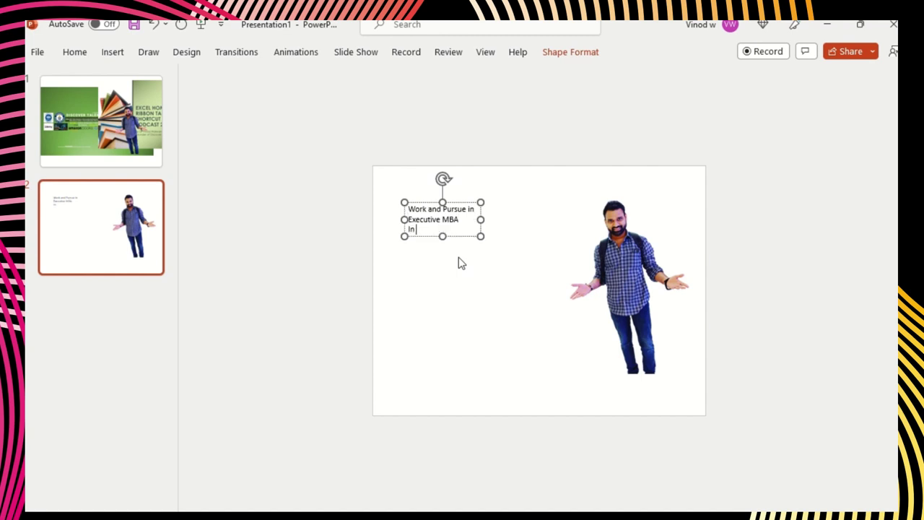
pyautogui.write(' Discover Talent')
pyautogui.moveTo(455, 202); pyautogui.dragTo(446, 189)
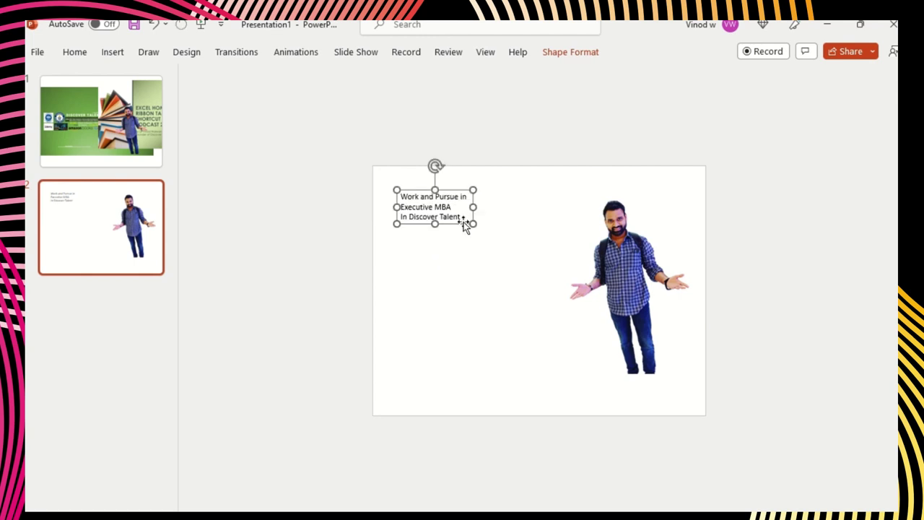
# Step: Duplicate the heading text box directly below itself and replace its text with "Duration" and "18-Months" on two lines
pyautogui.moveTo(465, 227); pyautogui.dragTo(462, 274)
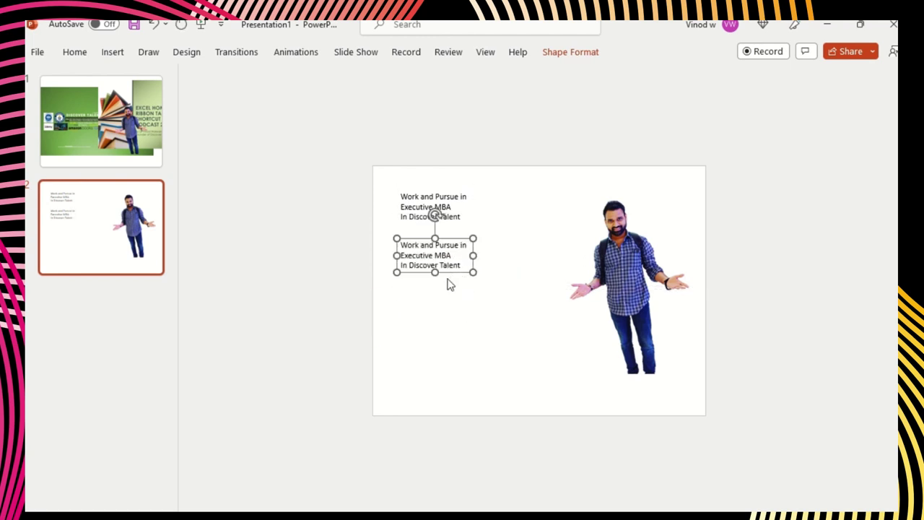
pyautogui.click(443, 259)
pyautogui.hotkey('ctrl', 'a')
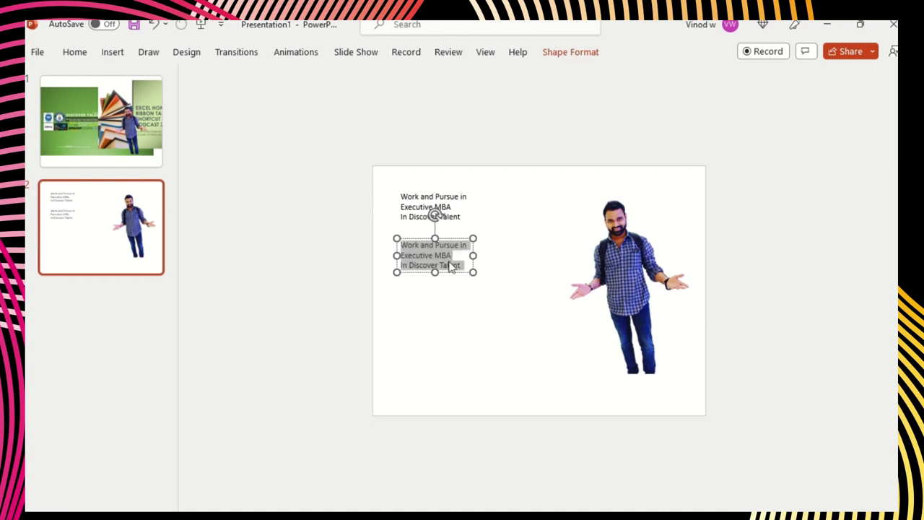
pyautogui.write('Duration ')
pyautogui.write('18')
pyautogui.write('-Months')
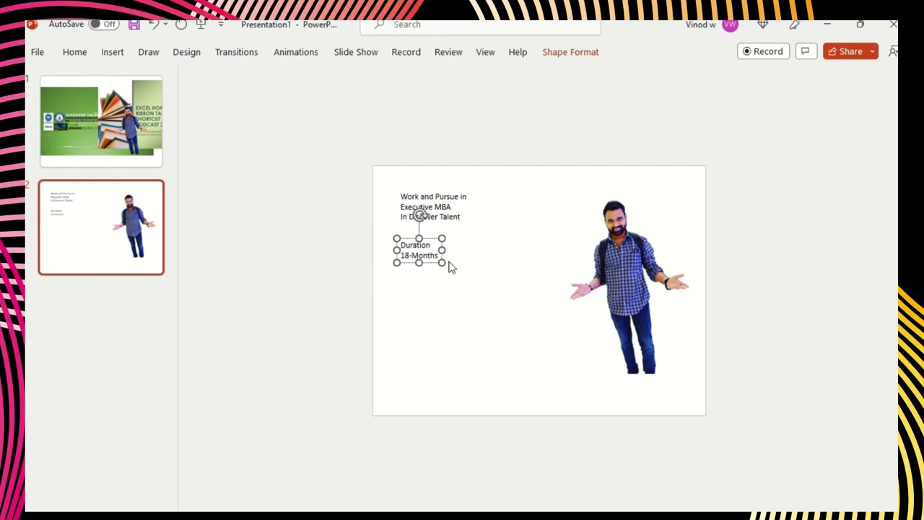
# Step: Duplicate the Duration text box to its right and replace its text with "Part Time / Hybrid" and "Program" on two lines
pyautogui.moveTo(433, 242); pyautogui.dragTo(502, 242)
pyautogui.hotkey('ctrl', 'a')
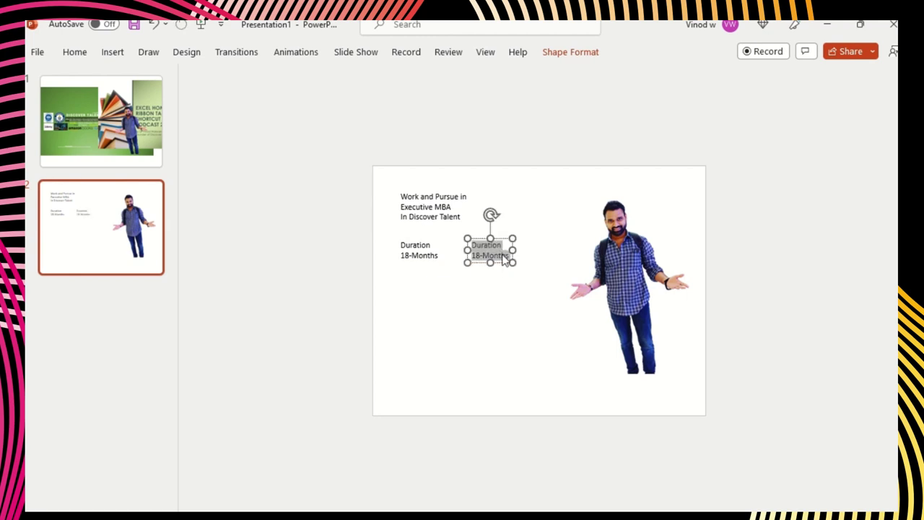
pyautogui.write('Part Time')
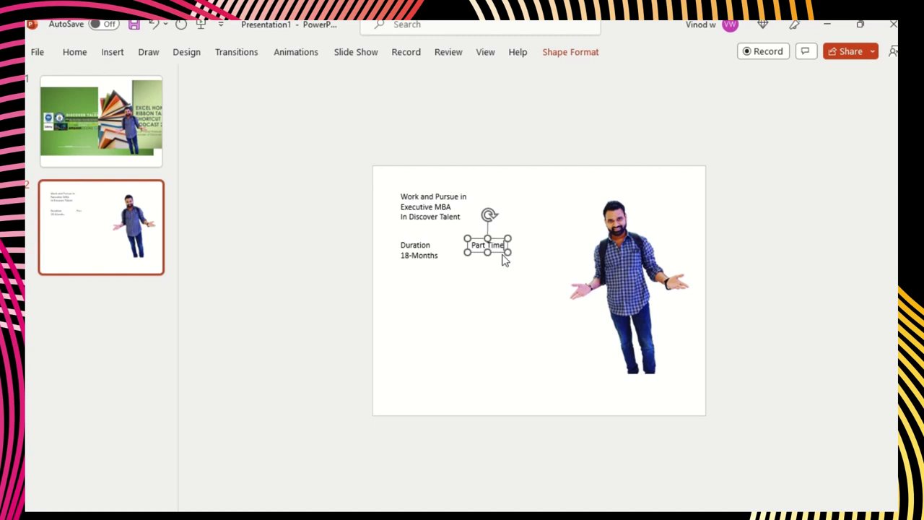
pyautogui.press('Return')
pyautogui.write('Program')
pyautogui.press('Up')
pyautogui.press('End')
pyautogui.write('/  Hybrid')
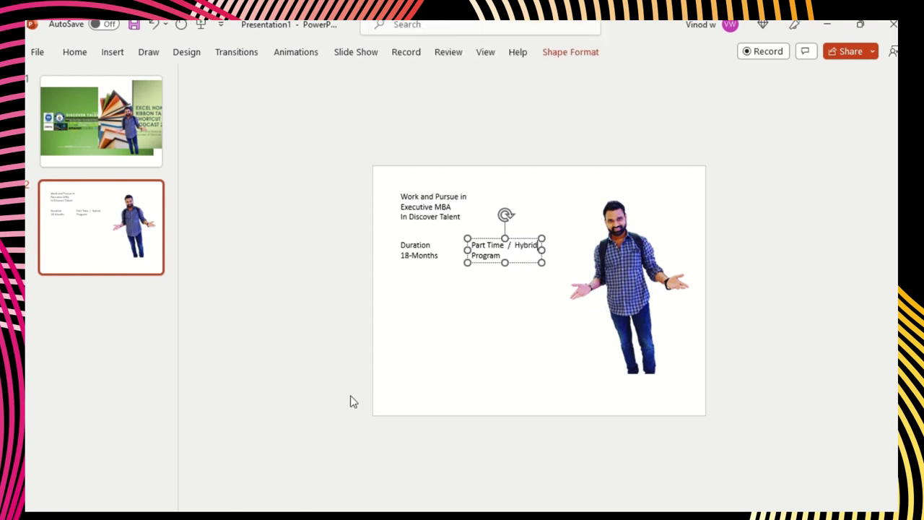
# Step: Duplicate the "Part Time / Hybrid Program" text box below the Duration box and replace its text with "5 Module" and "Online" on two lines
pyautogui.click(333, 329)
pyautogui.click(429, 201)
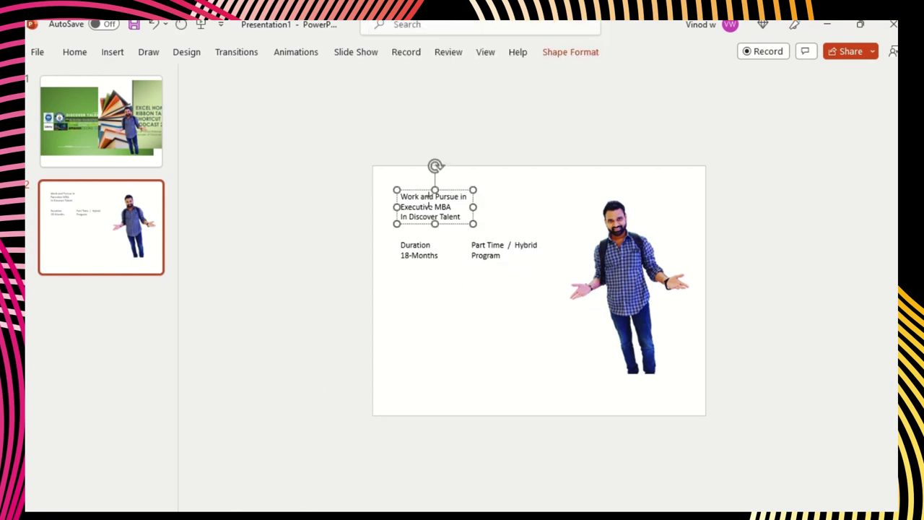
pyautogui.click(487, 250)
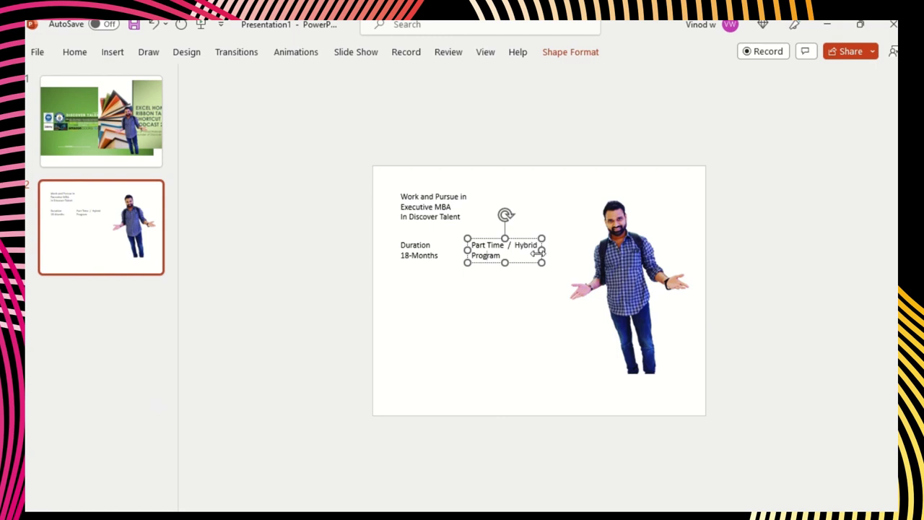
pyautogui.moveTo(526, 264); pyautogui.dragTo(371, 295)
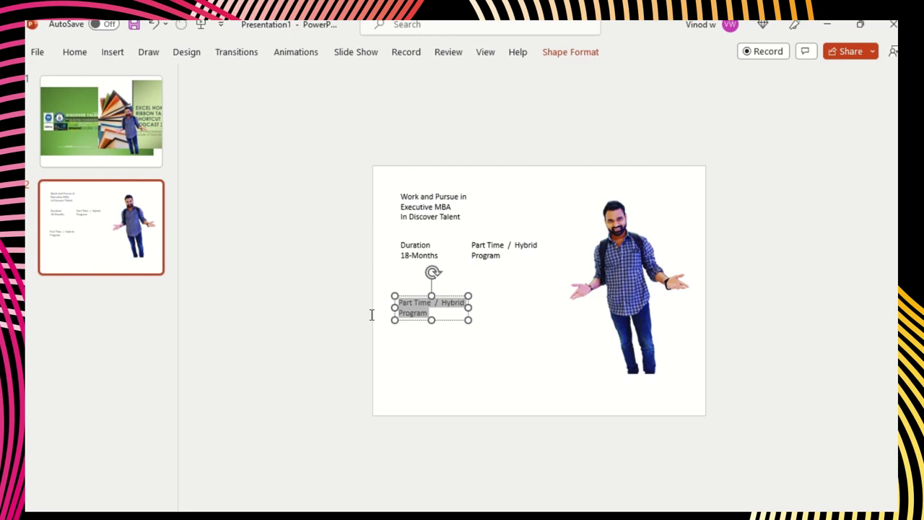
pyautogui.click(370, 314)
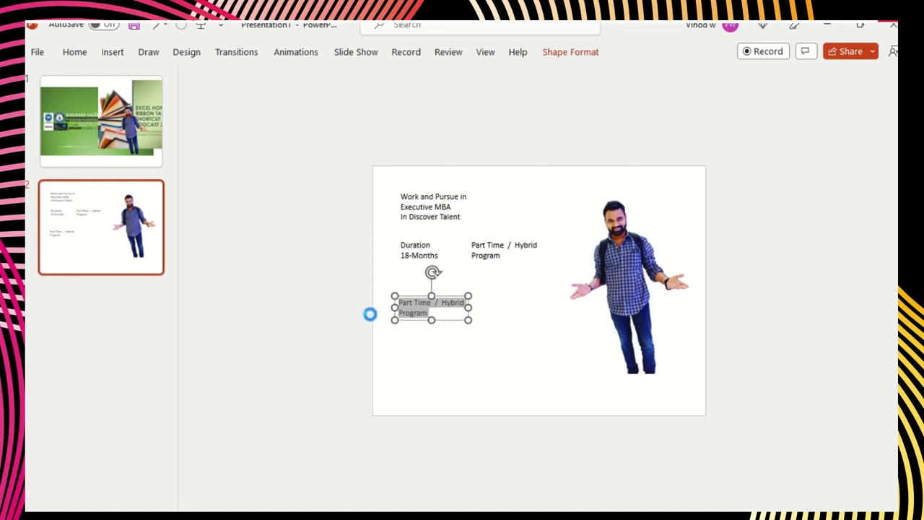
pyautogui.write('5 Module ')
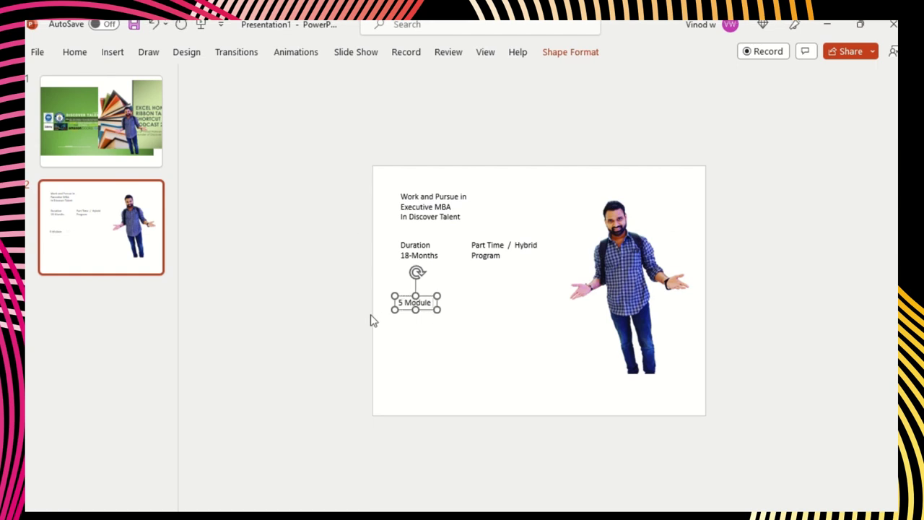
pyautogui.write('Online')
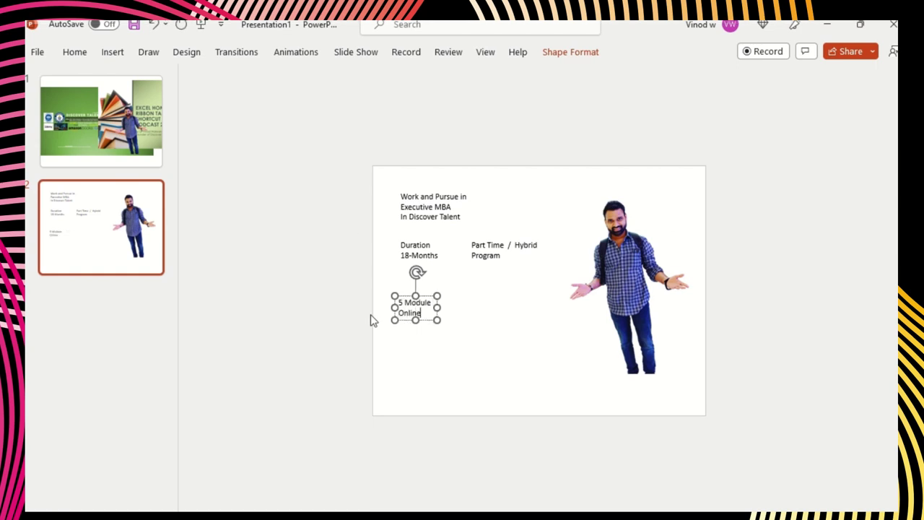
# Step: Duplicate the "5 Module Online" text box to its right and change its text to "4 Module" and "In Person"
pyautogui.moveTo(433, 298); pyautogui.dragTo(514, 299)
pyautogui.click(483, 303)
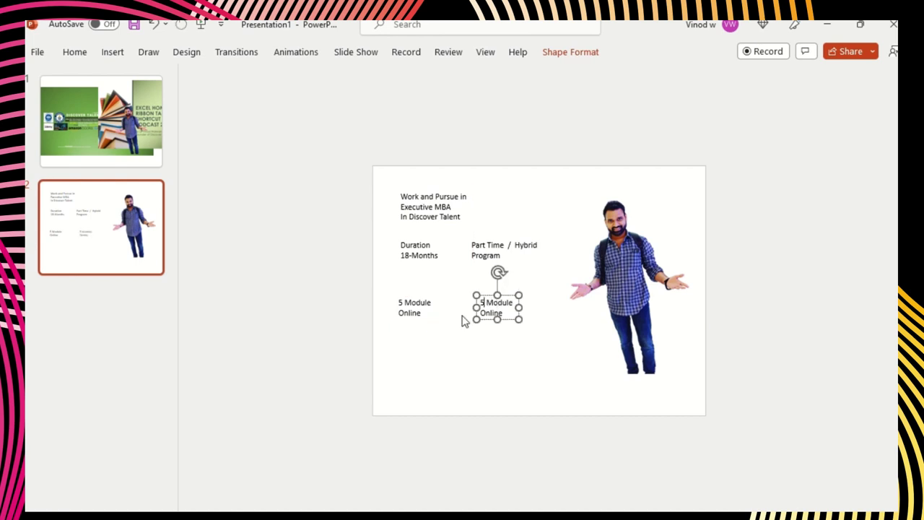
pyautogui.press('BackSpace')
pyautogui.write('4')
pyautogui.doubleClick(491, 314)
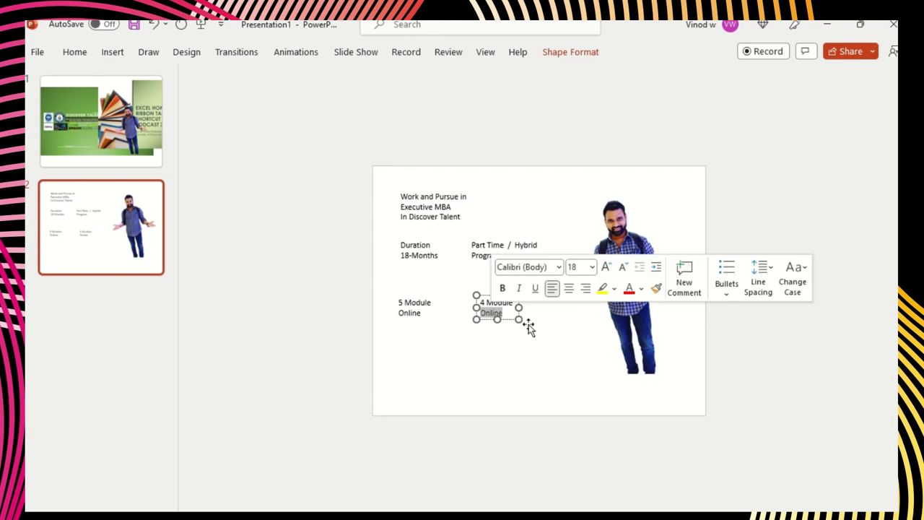
pyautogui.write('In Person')
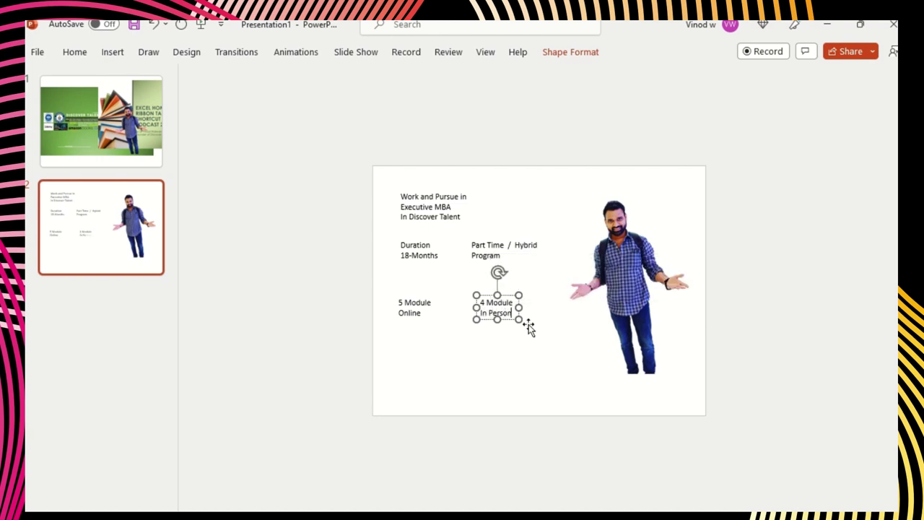
# Step: Enlarge the cut-out photo to about 16 cm high by 15.3 cm wide and position it in the slide's right half
pyautogui.click(627, 311)
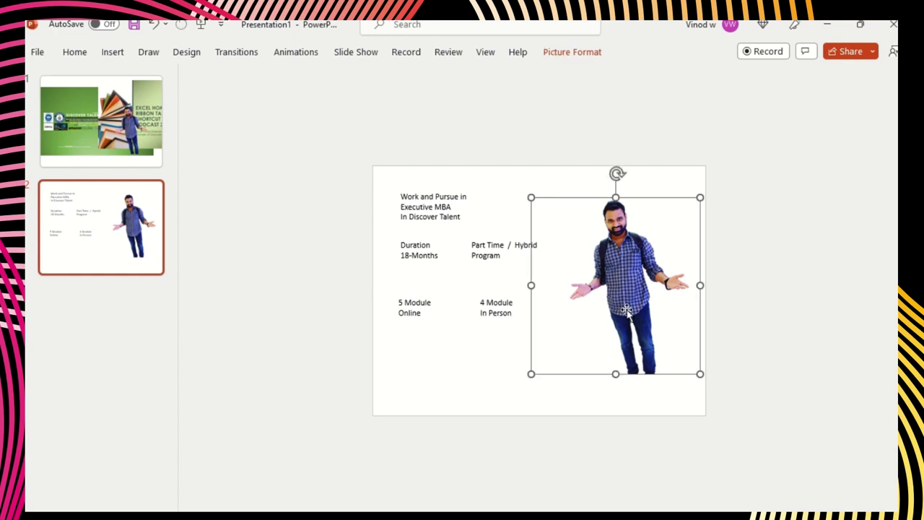
pyautogui.click(464, 371)
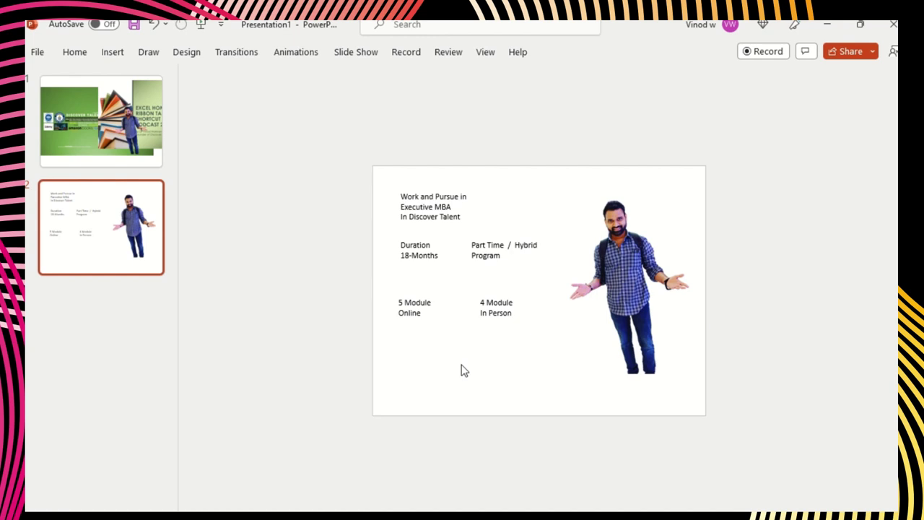
pyautogui.click(650, 300)
pyautogui.moveTo(530, 196); pyautogui.dragTo(498, 161)
pyautogui.moveTo(532, 212); pyautogui.dragTo(583, 296)
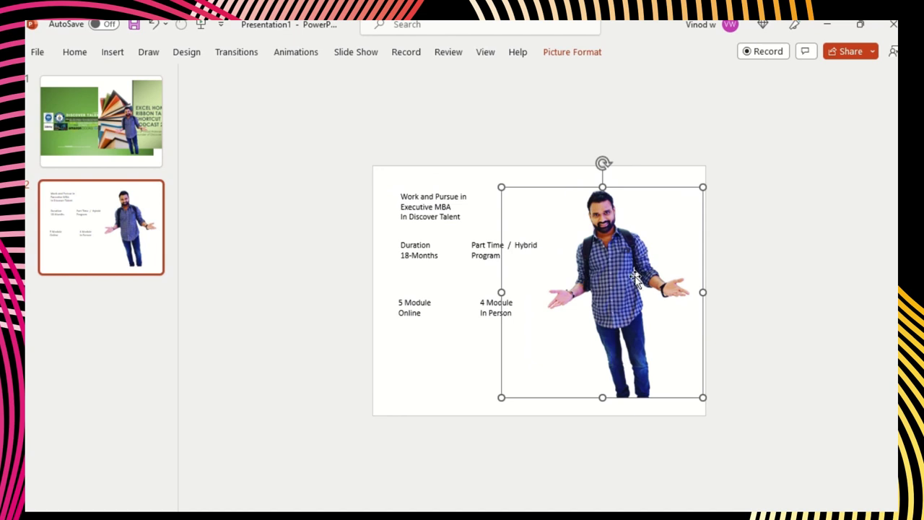
# Step: Recolor the cut-out photo to grayscale
pyautogui.click(564, 56)
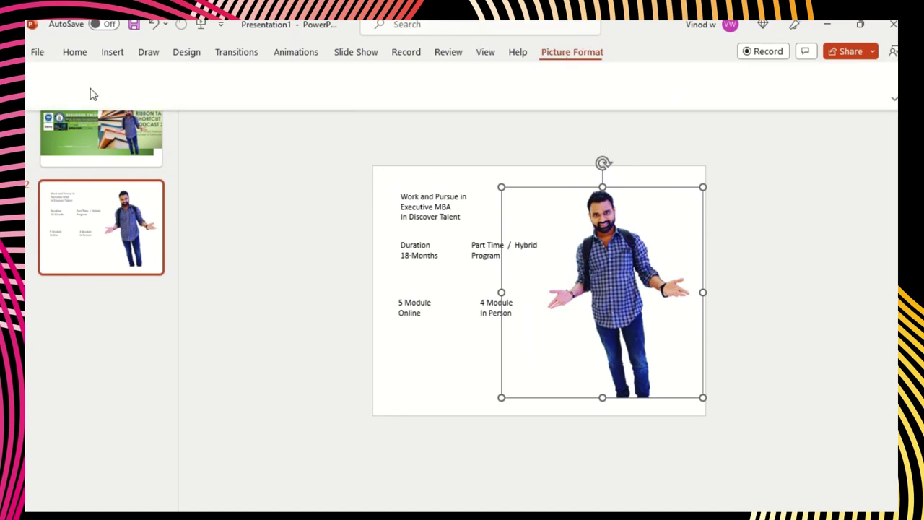
pyautogui.click(154, 74)
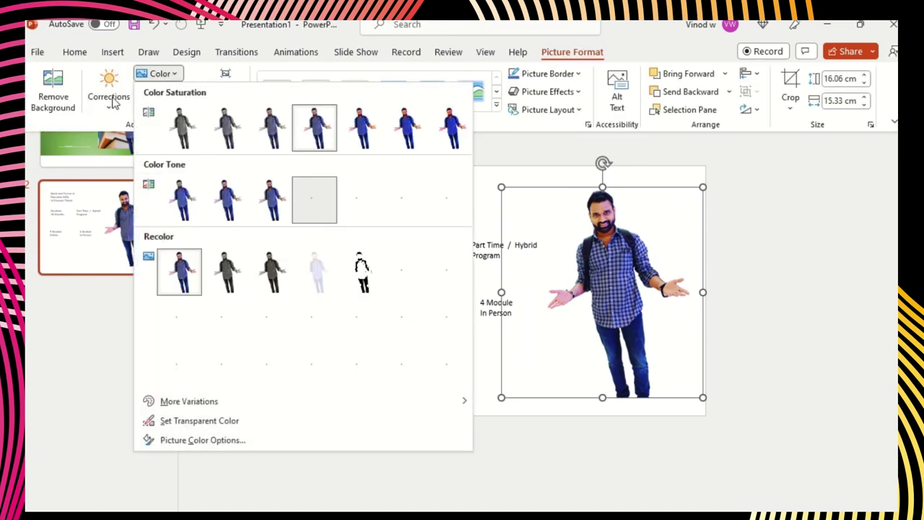
pyautogui.press('Escape')
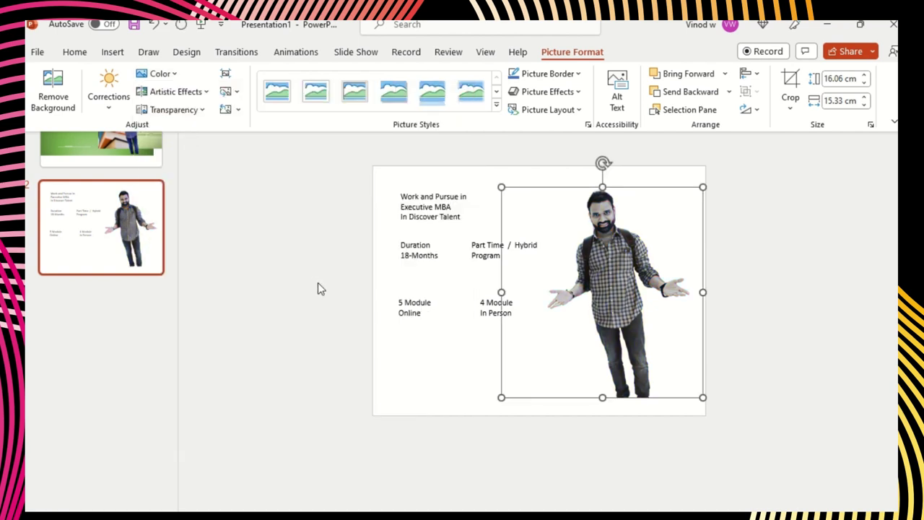
pyautogui.hotkey('ctrl', 'F1')
# Step: Format the heading's "In Discover Talent" line in italics and color it light grey
pyautogui.click(409, 207)
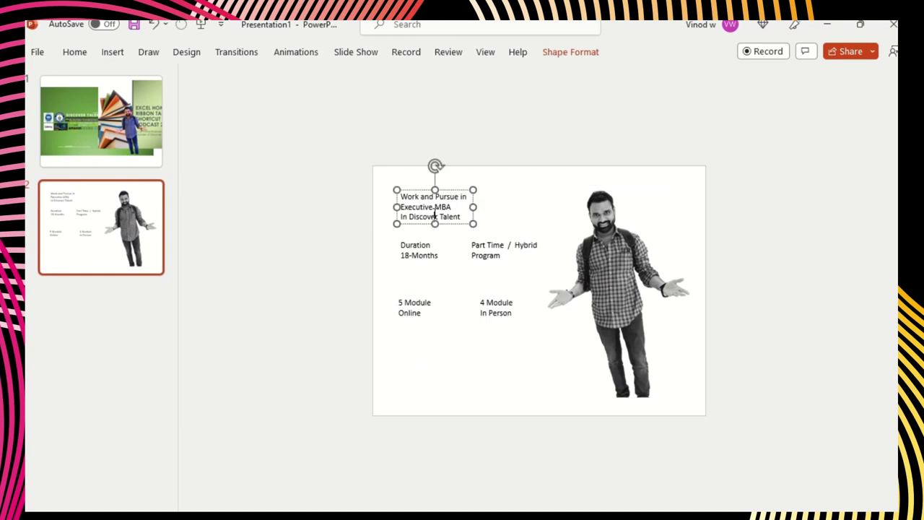
pyautogui.hotkey('ctrl', 'a')
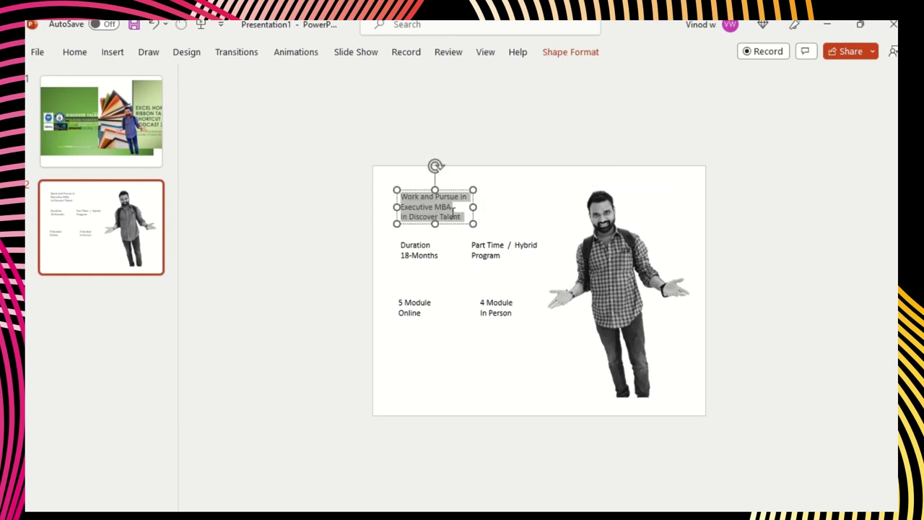
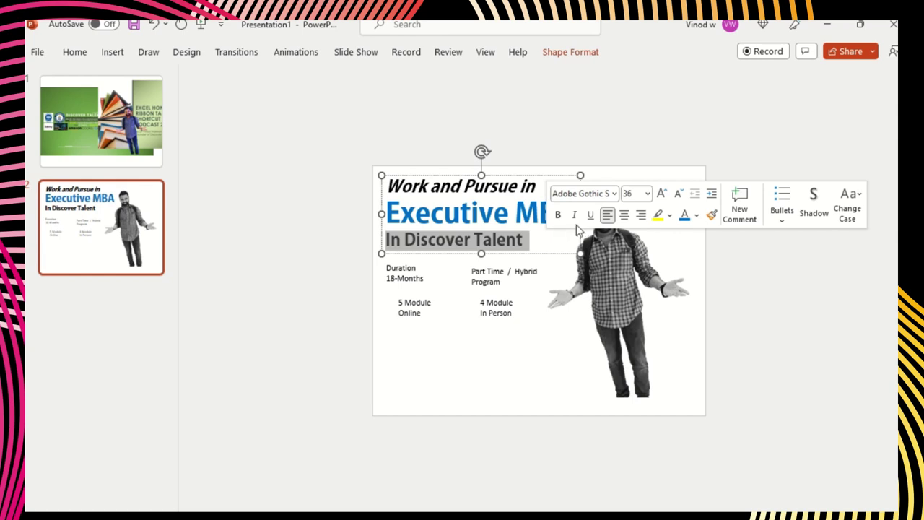
pyautogui.hotkey('ctrl', 'i')
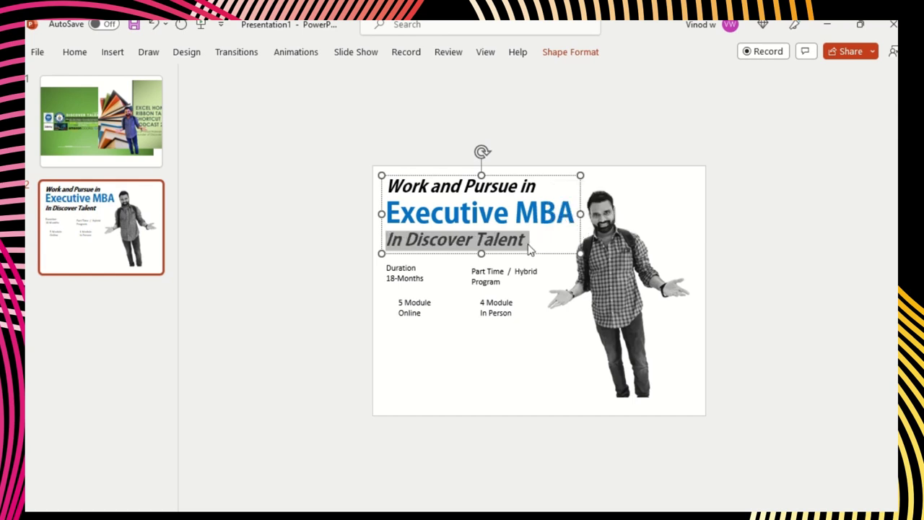
pyautogui.click(74, 52)
pyautogui.click(398, 101)
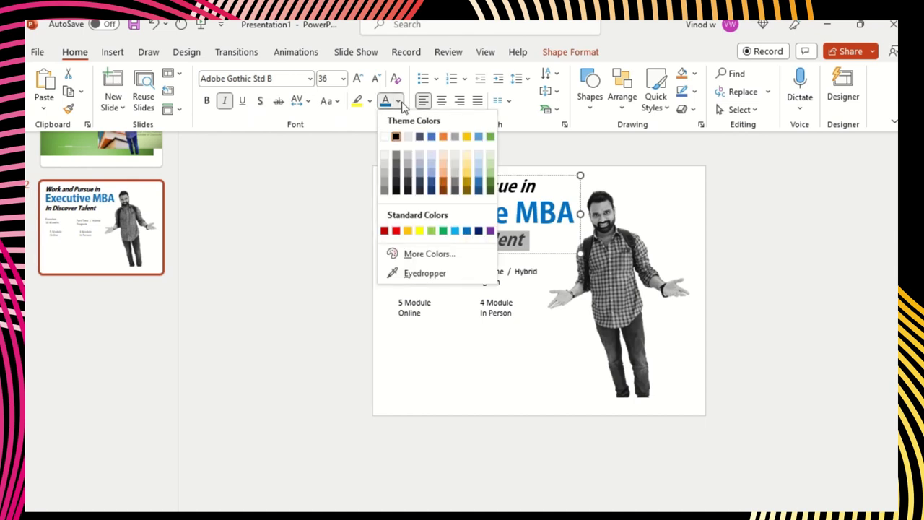
pyautogui.click(383, 173)
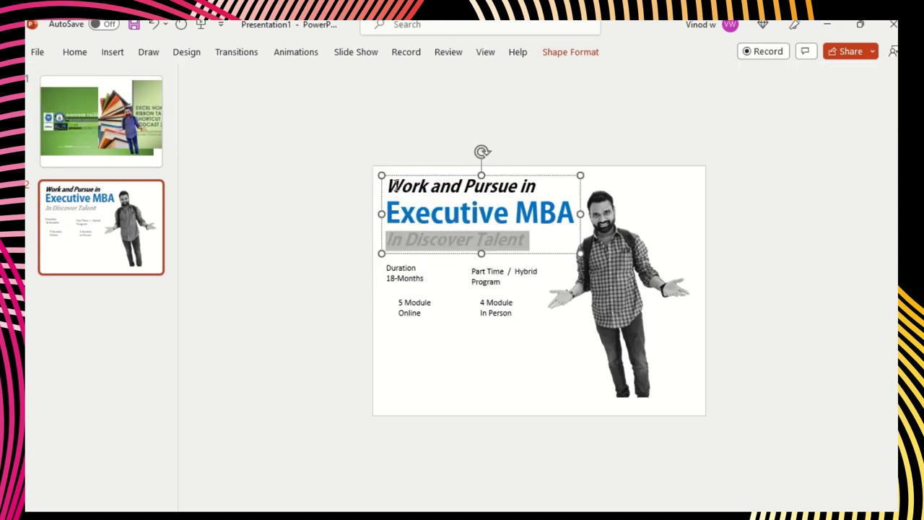
# Step: Color the heading's "Work and Pursue in" line the same light grey as the "In Discover Talent" line
pyautogui.moveTo(389, 186); pyautogui.dragTo(531, 195)
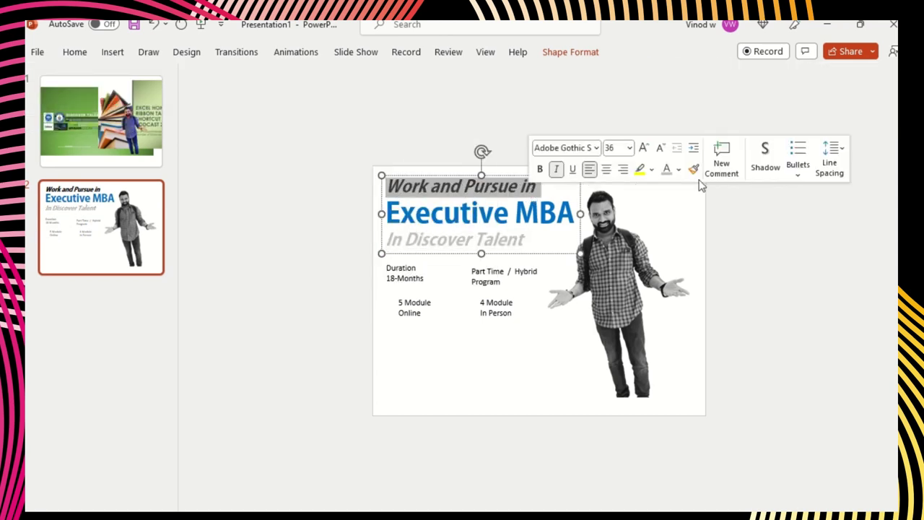
pyautogui.click(666, 169)
pyautogui.click(666, 231)
pyautogui.click(391, 240)
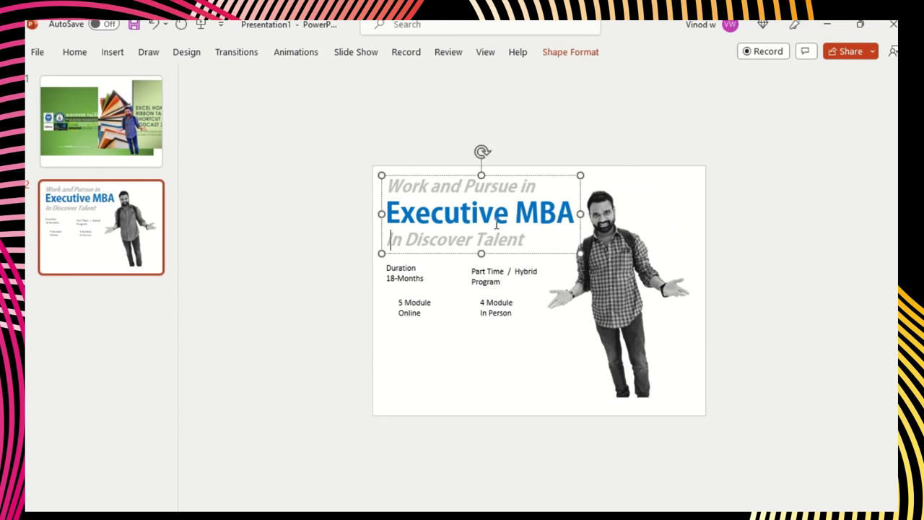
pyautogui.click(619, 253)
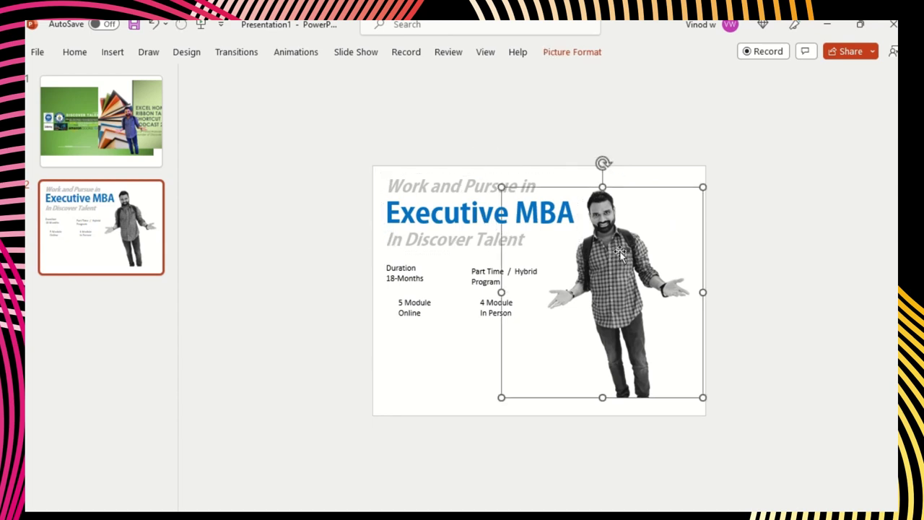
pyautogui.click(798, 303)
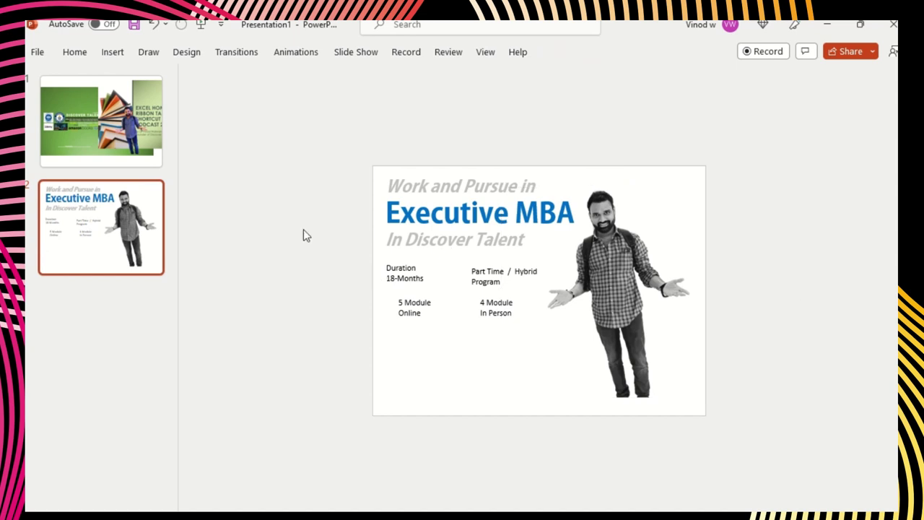
# Step: Try to insert a stock icon on the slide
pyautogui.click(113, 56)
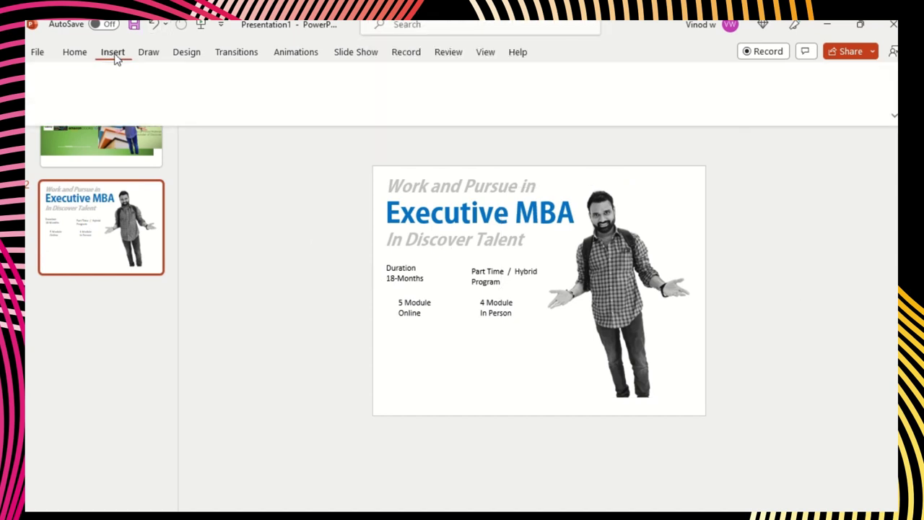
pyautogui.click(360, 85)
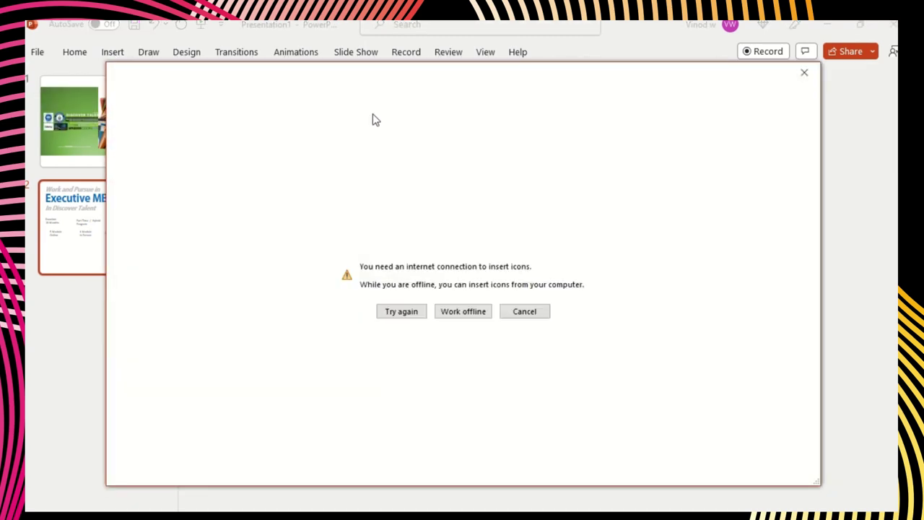
pyautogui.click(804, 73)
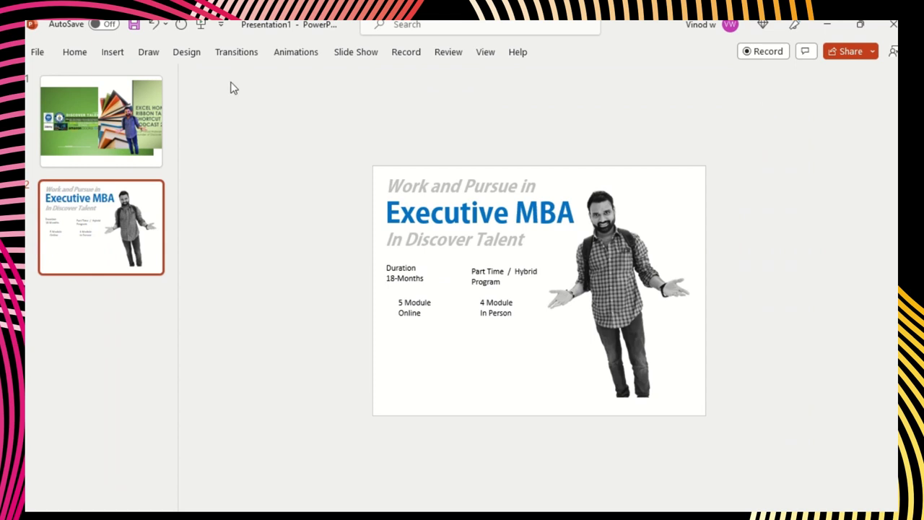
# Step: Move the Duration text box off the slide beyond its left edge and draw a small decagon below it
pyautogui.click(412, 274)
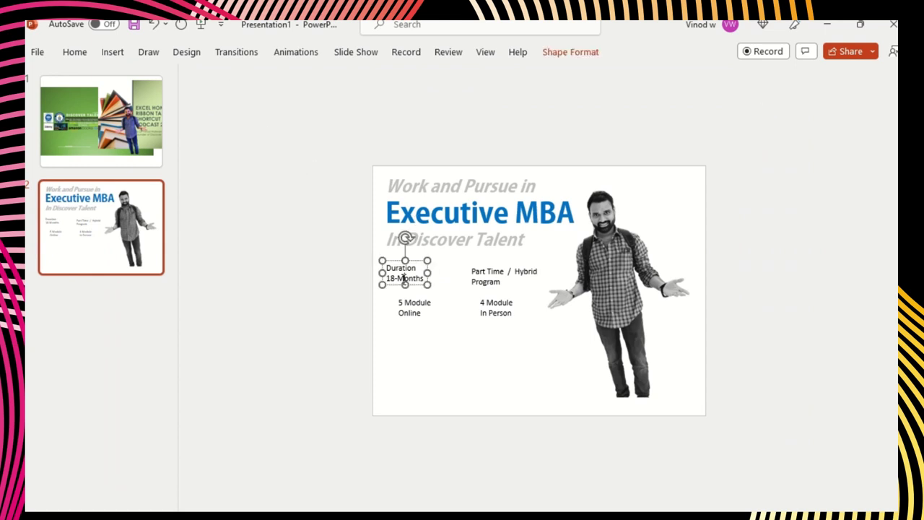
pyautogui.moveTo(410, 259); pyautogui.dragTo(344, 248)
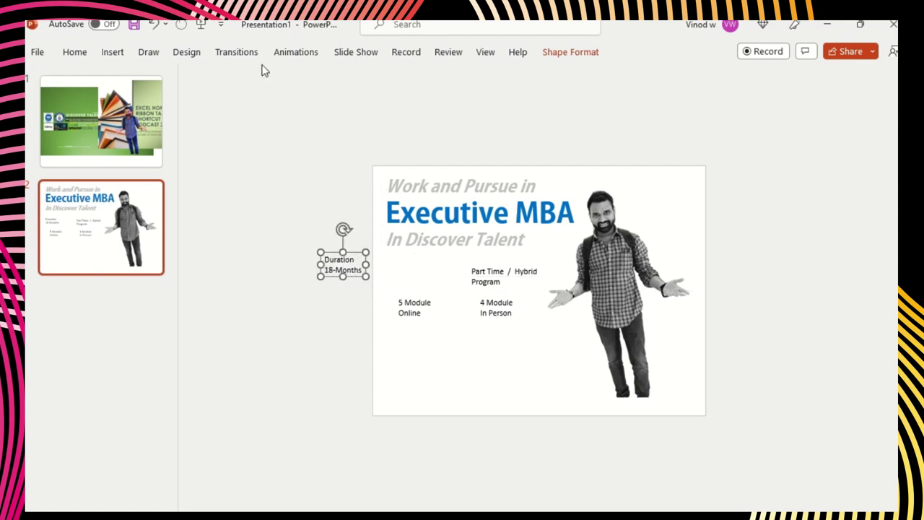
pyautogui.click(120, 53)
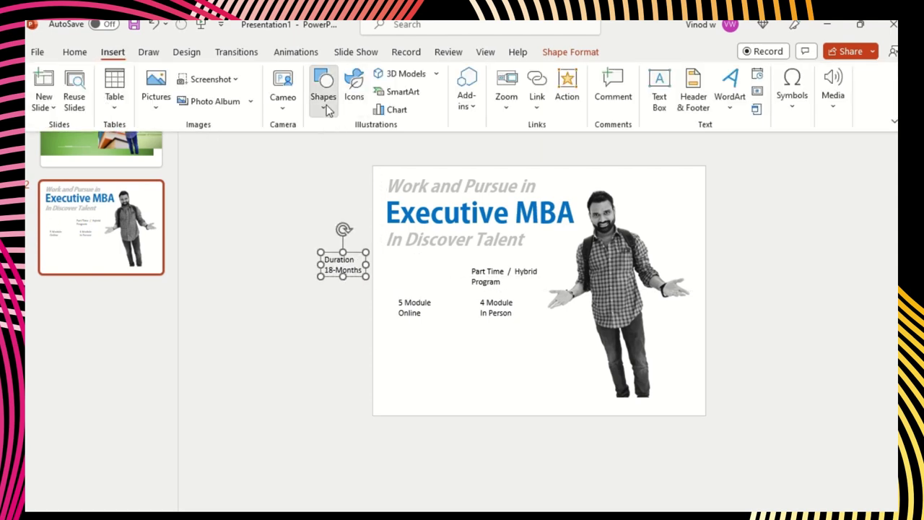
pyautogui.click(323, 90)
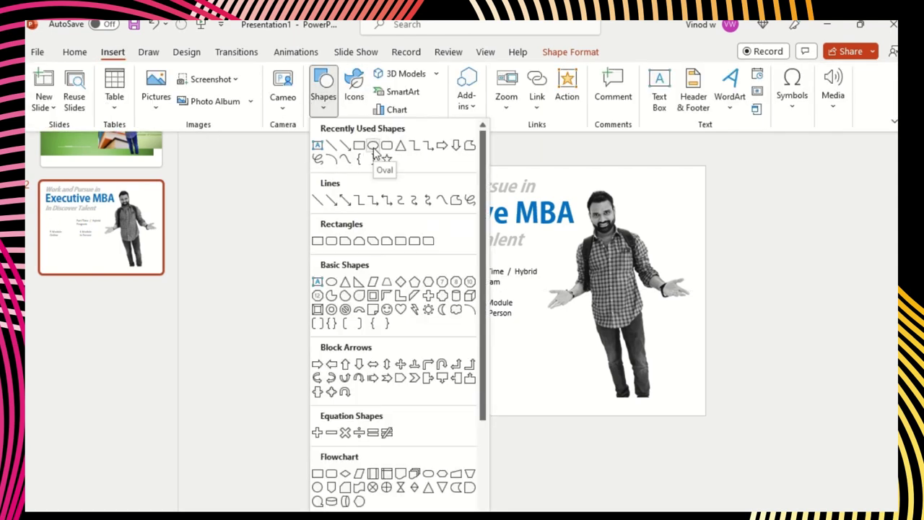
pyautogui.click(469, 286)
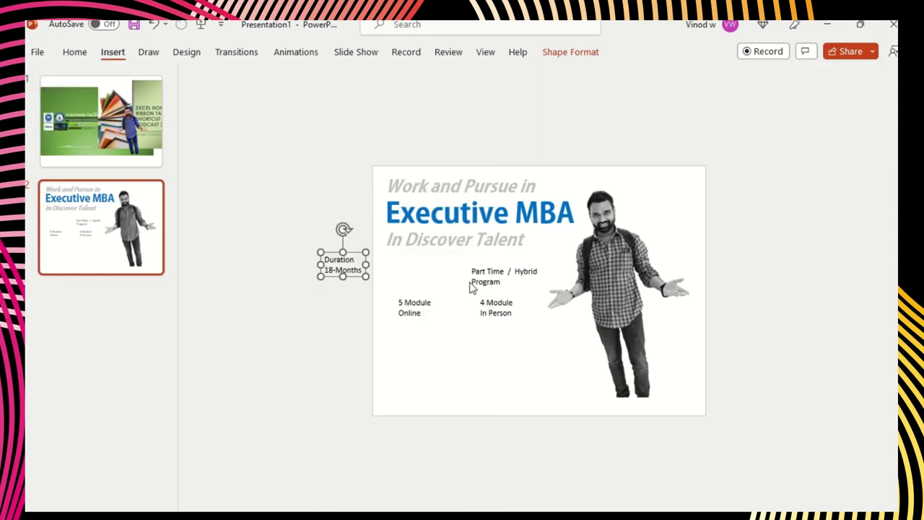
pyautogui.moveTo(321, 313); pyautogui.dragTo(348, 340)
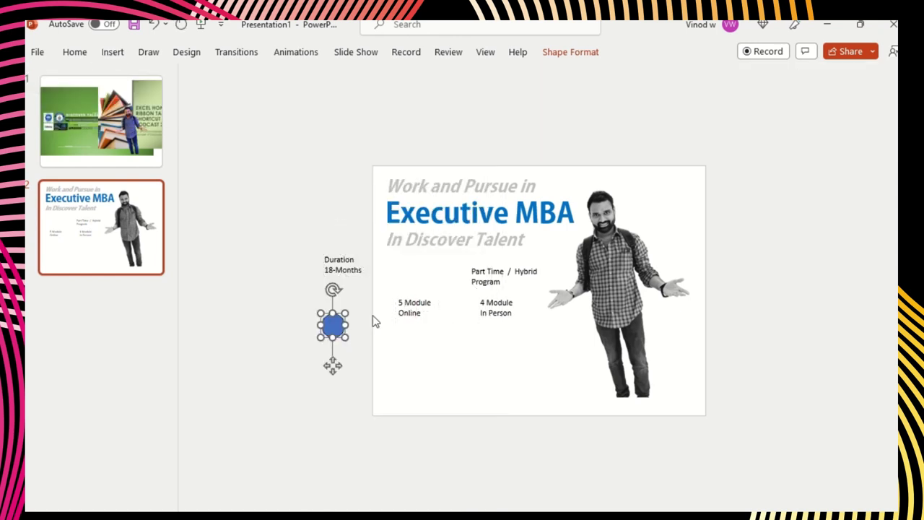
pyautogui.click(127, 59)
pyautogui.click(359, 103)
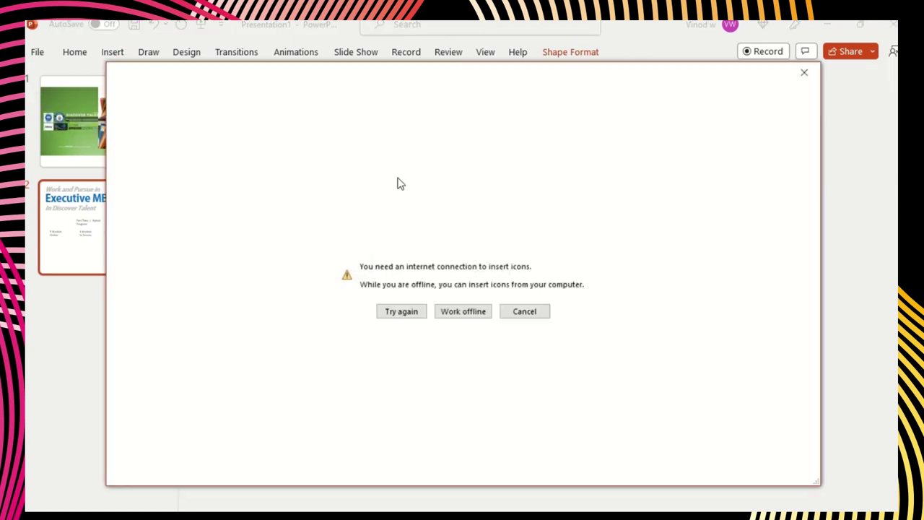
pyautogui.click(803, 72)
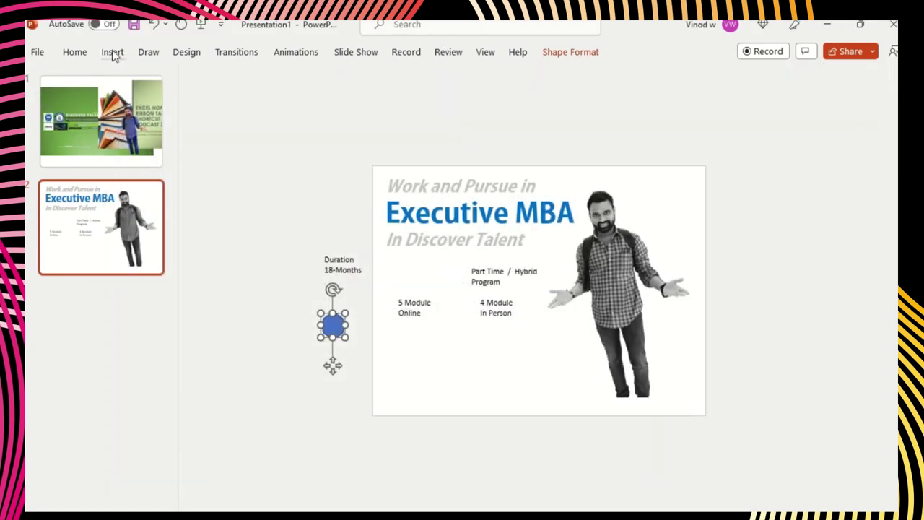
# Step: Draw a small rounded rectangle below the heading, directly above the "5 Module Online" text
pyautogui.click(113, 52)
pyautogui.click(321, 110)
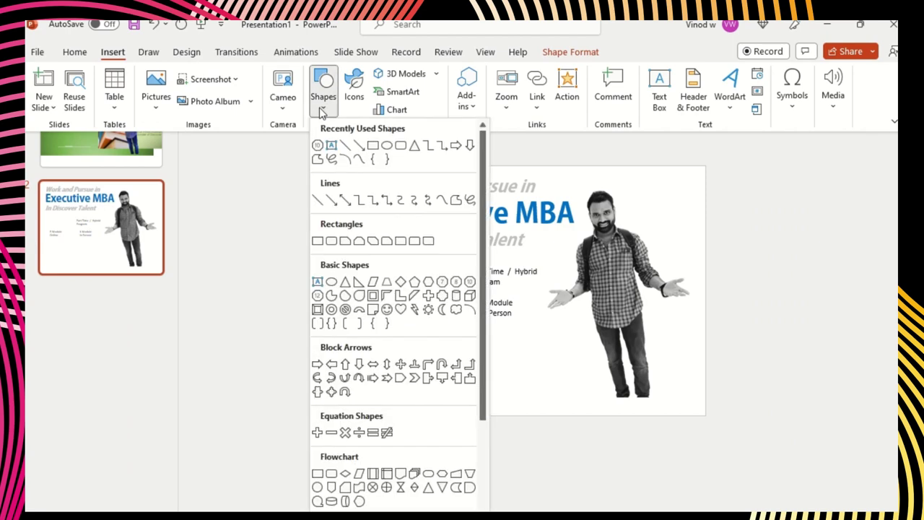
pyautogui.scroll(-3, 402, 432)
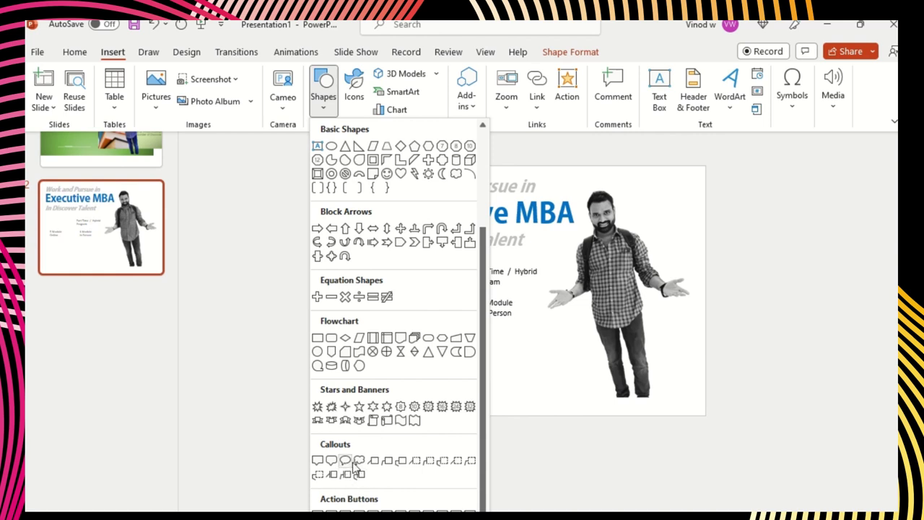
pyautogui.click(331, 337)
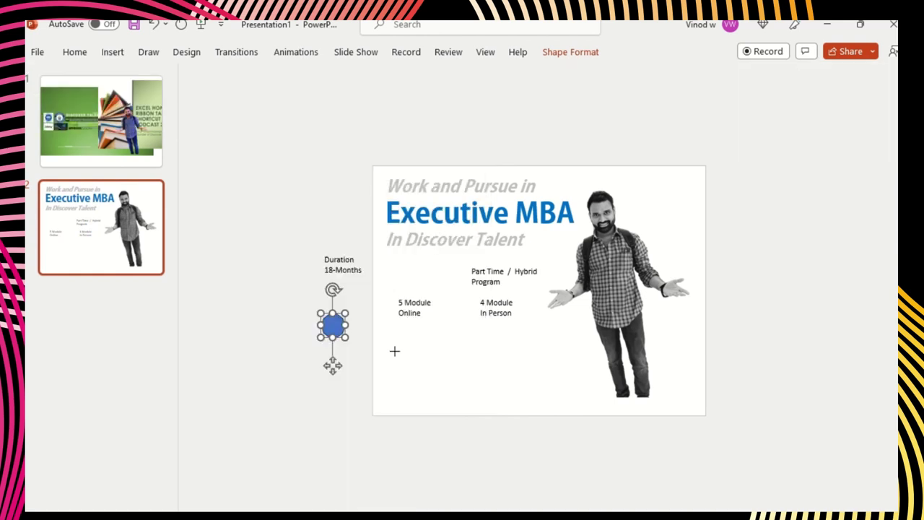
pyautogui.moveTo(409, 350); pyautogui.dragTo(421, 280)
pyautogui.click(431, 313)
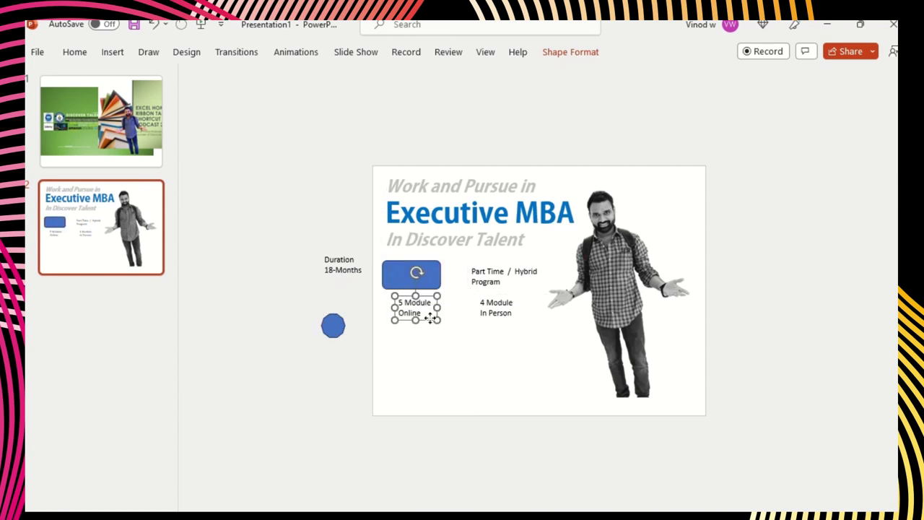
# Step: Format the rounded rectangle with 60% fill transparency and no outline
pyautogui.click(406, 270)
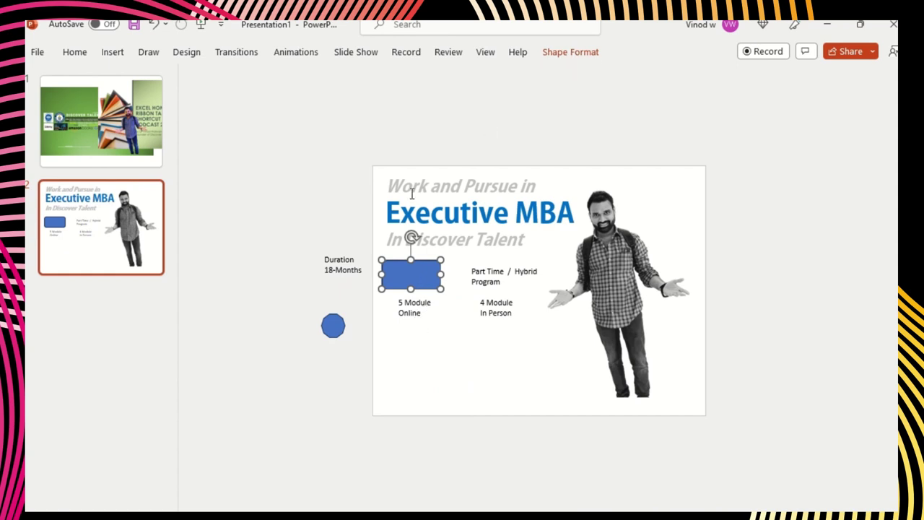
pyautogui.rightClick(418, 286)
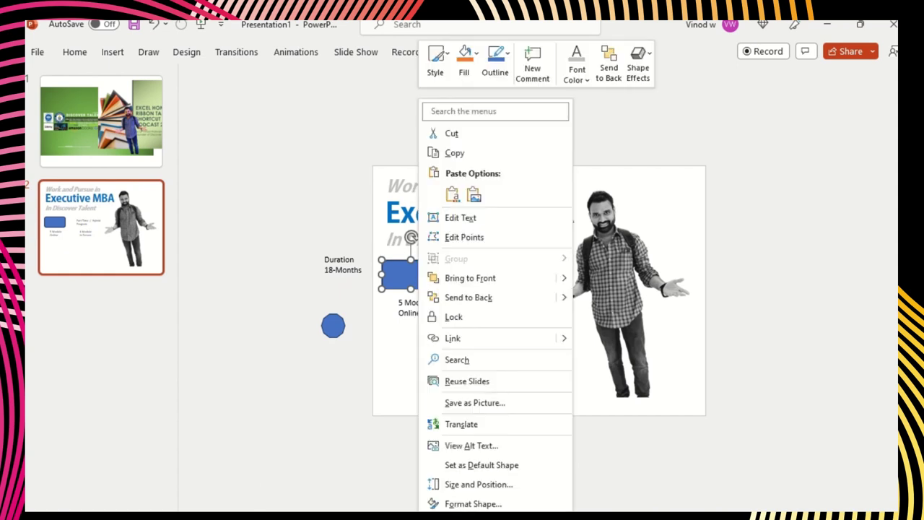
pyautogui.click(482, 505)
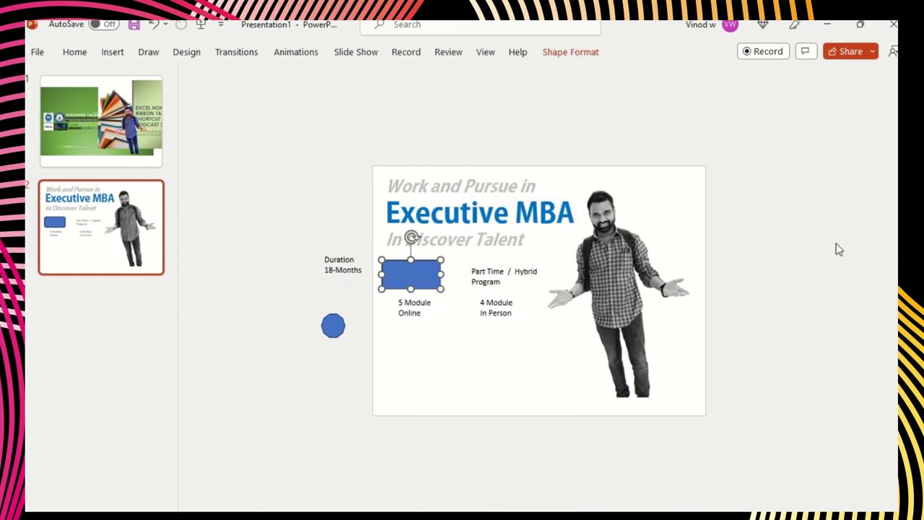
pyautogui.click(738, 160)
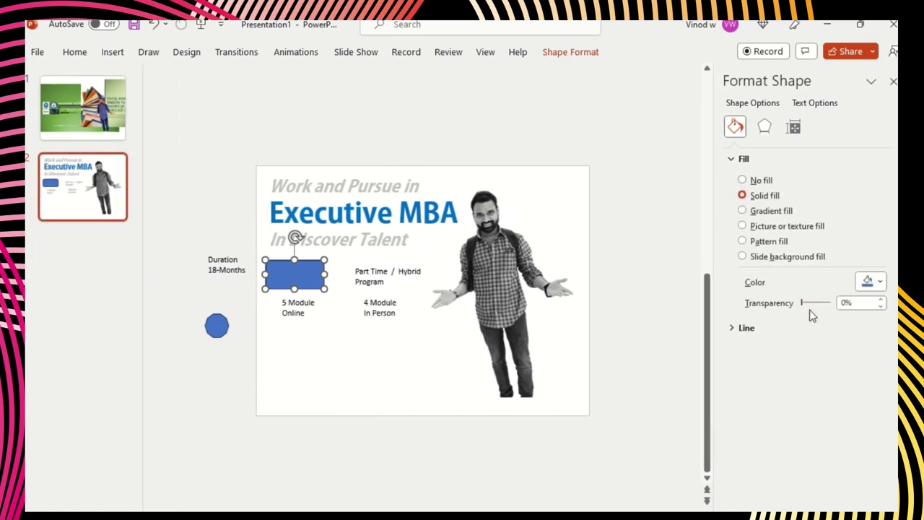
pyautogui.moveTo(803, 304); pyautogui.dragTo(820, 304)
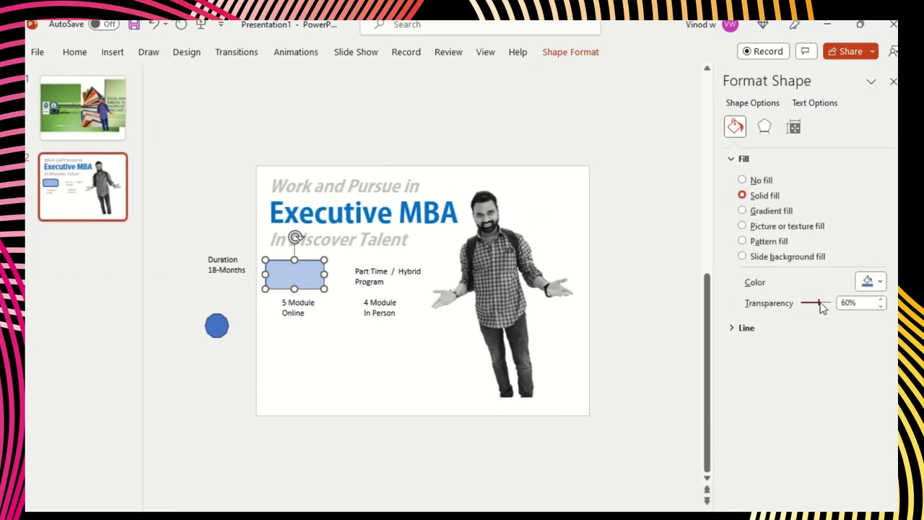
pyautogui.click(765, 129)
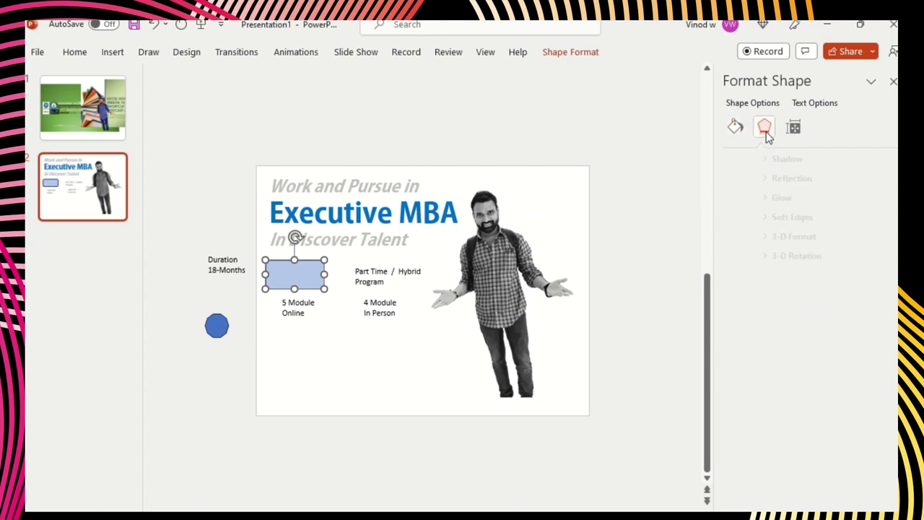
pyautogui.click(737, 133)
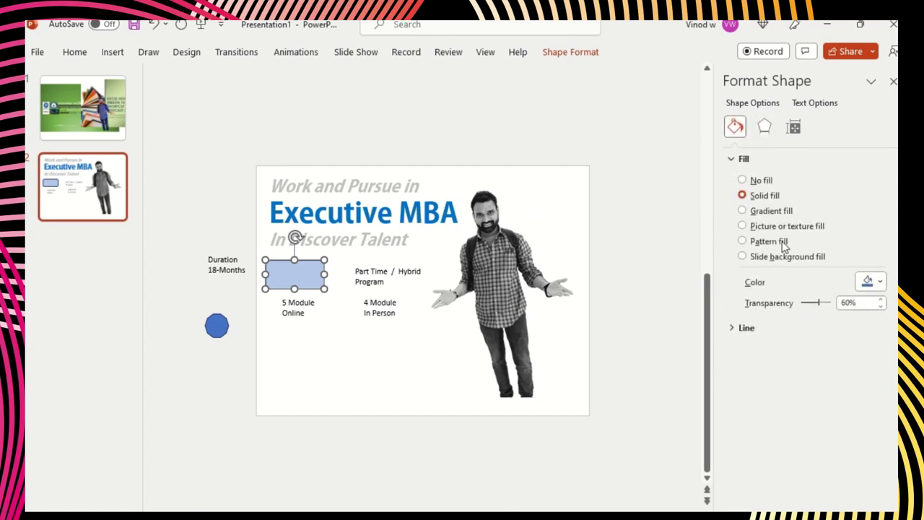
pyautogui.click(743, 328)
pyautogui.click(763, 350)
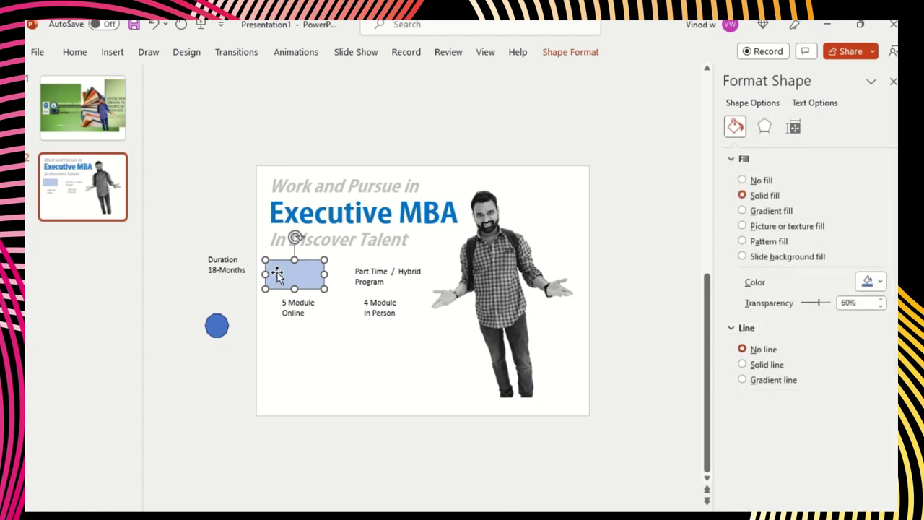
# Step: Duplicate the rounded rectangle onto the "Part Time / Hybrid Program" text and widen the copy to cover the text
pyautogui.moveTo(300, 278); pyautogui.dragTo(381, 274)
pyautogui.click(425, 275)
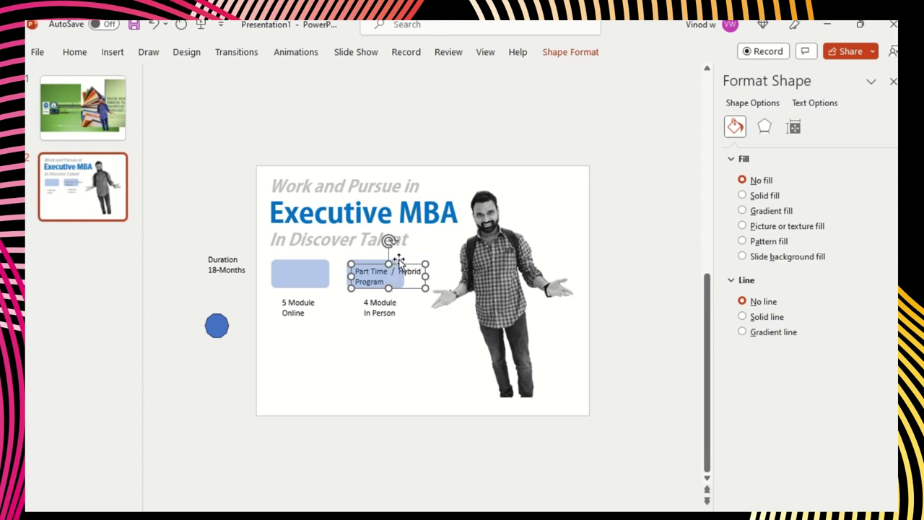
pyautogui.click(399, 260)
pyautogui.click(361, 263)
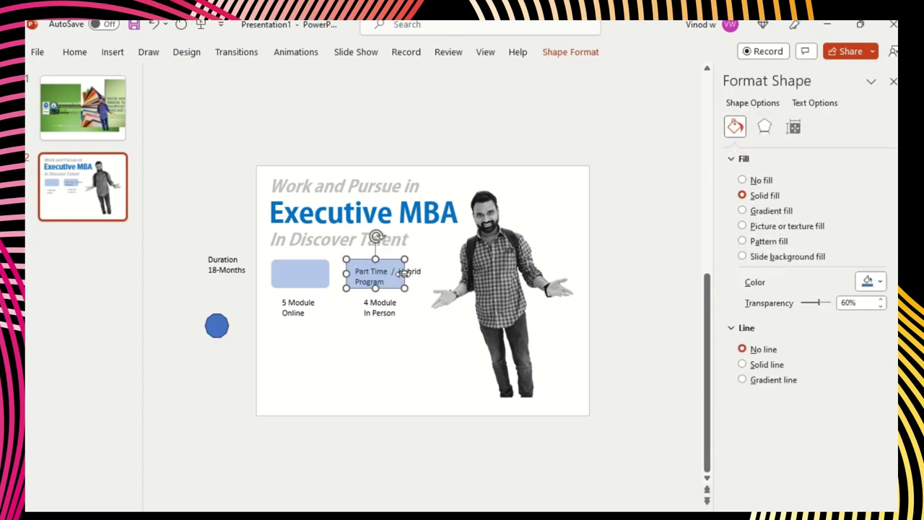
pyautogui.moveTo(404, 272); pyautogui.dragTo(425, 273)
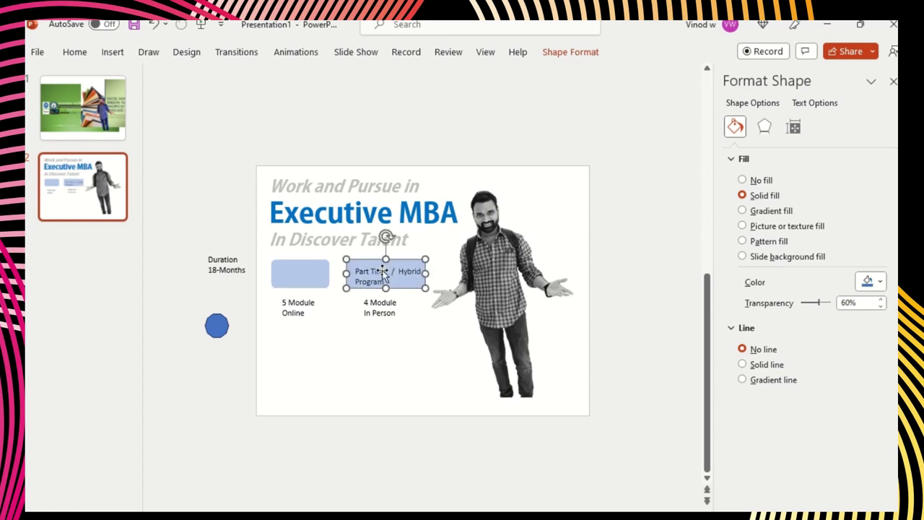
pyautogui.click(432, 271)
pyautogui.click(414, 275)
pyautogui.moveTo(410, 276); pyautogui.dragTo(415, 278)
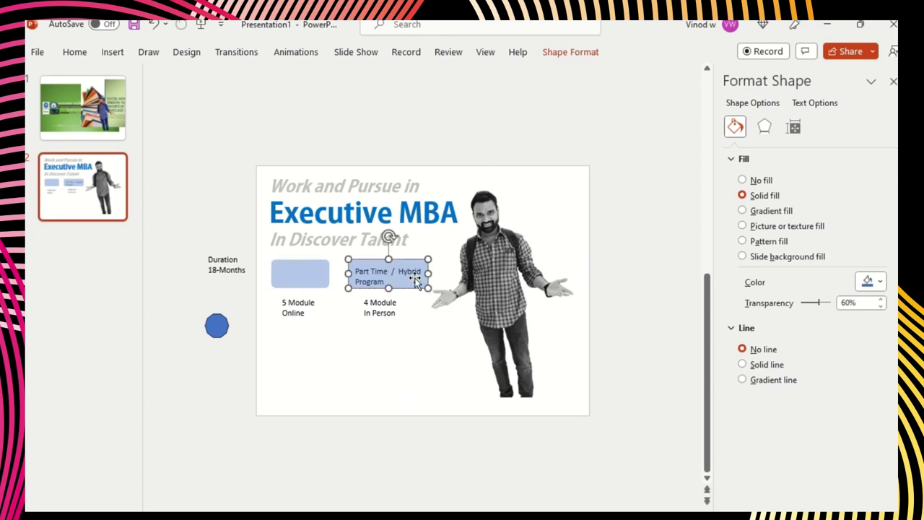
# Step: Make the word "Duration" bold and underlined in the Duration text box beside the slide
pyautogui.click(381, 310)
pyautogui.click(318, 276)
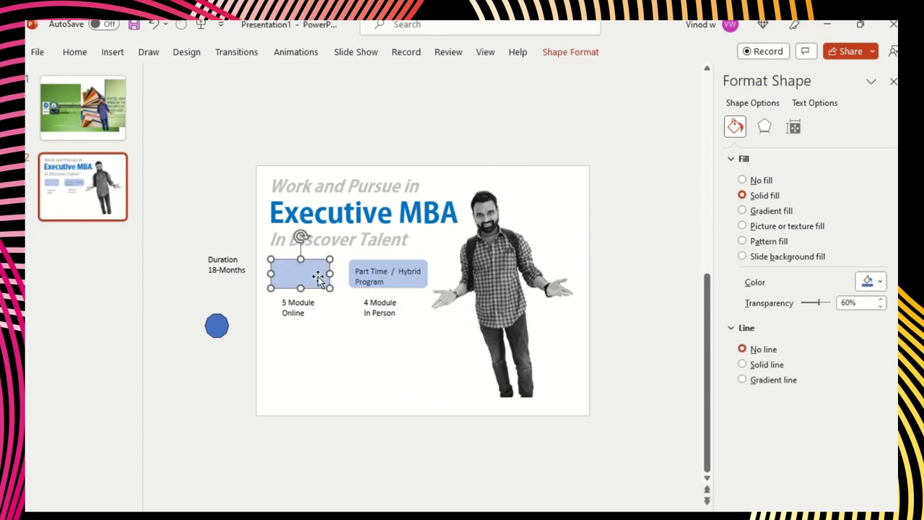
pyautogui.click(228, 271)
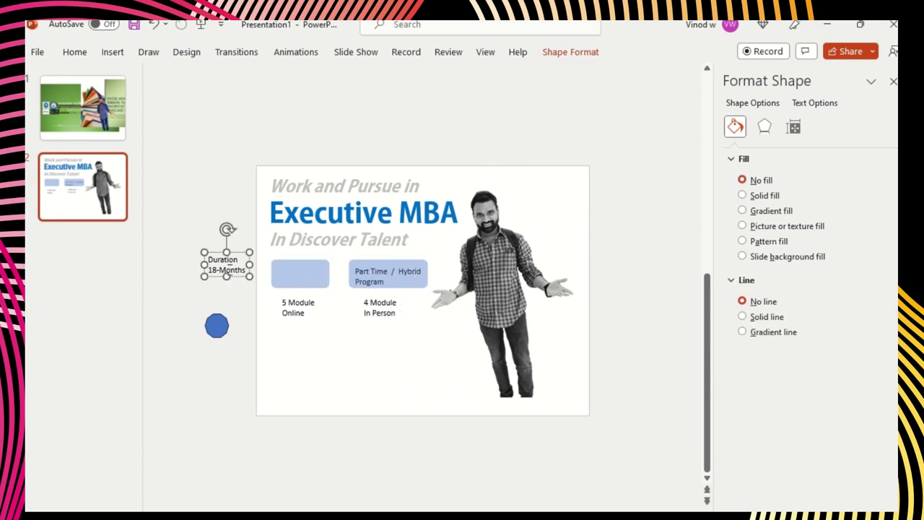
pyautogui.moveTo(234, 250); pyautogui.dragTo(242, 253)
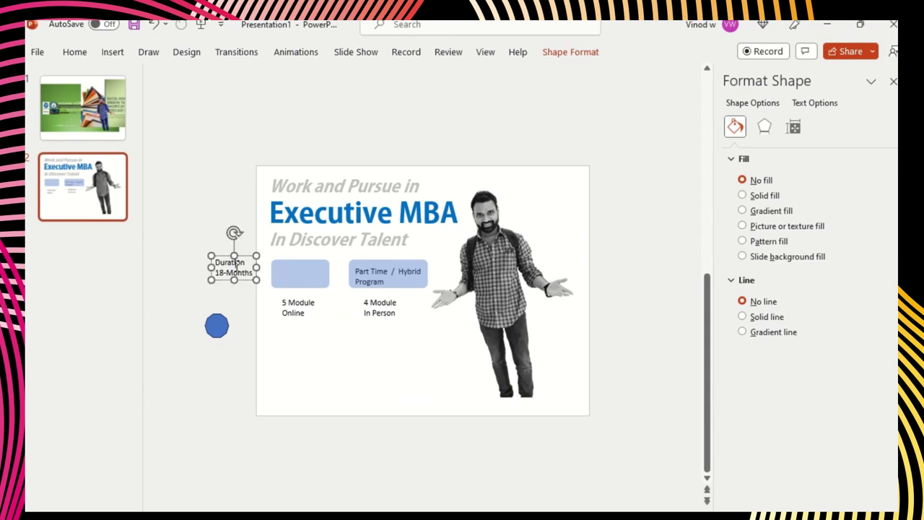
pyautogui.doubleClick(236, 264)
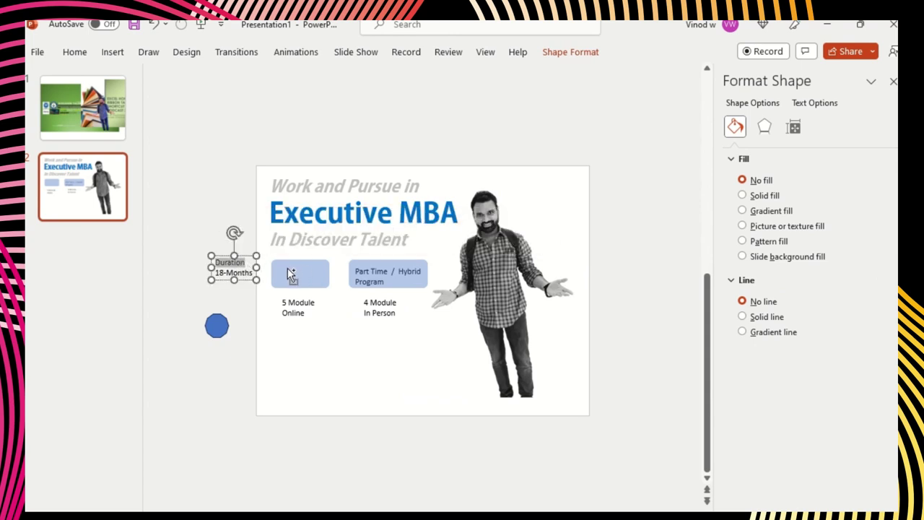
pyautogui.hotkey('ctrl', 'u')
# Step: Center both lines of the Duration text box and move it onto the empty rounded rectangle
pyautogui.click(251, 268)
pyautogui.hotkey('ctrl', 'a')
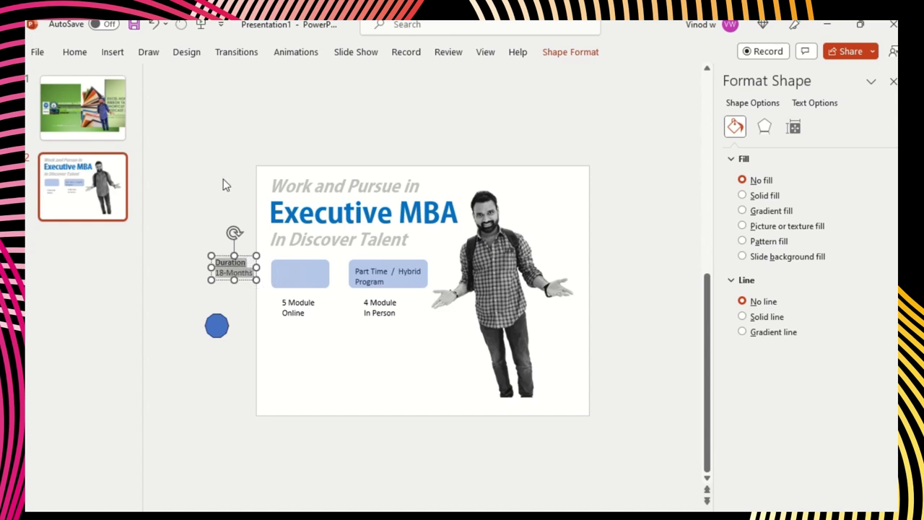
pyautogui.click(74, 52)
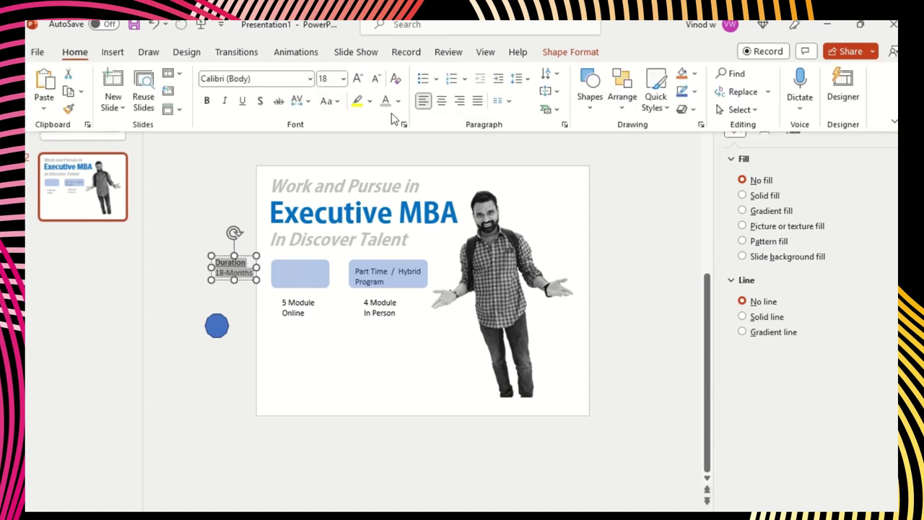
pyautogui.click(441, 101)
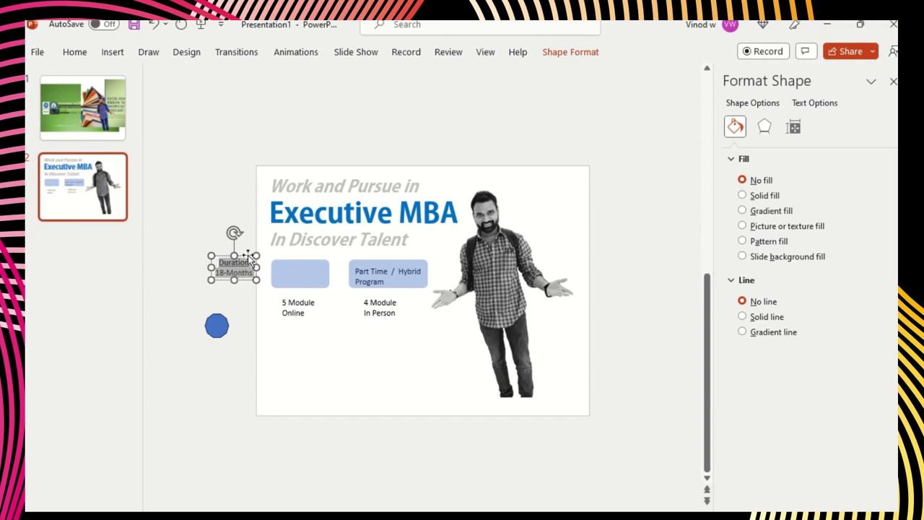
pyautogui.moveTo(247, 254); pyautogui.dragTo(298, 272)
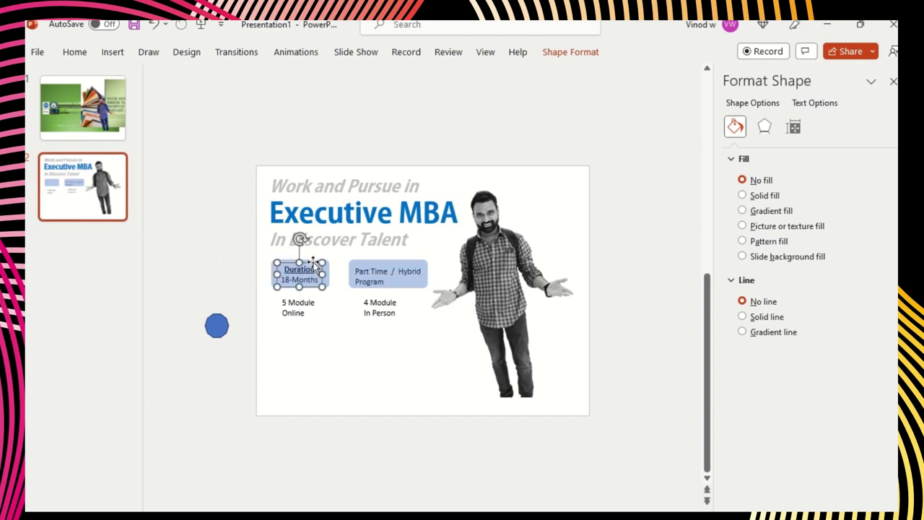
pyautogui.click(372, 271)
pyautogui.hotkey('ctrl', 'a')
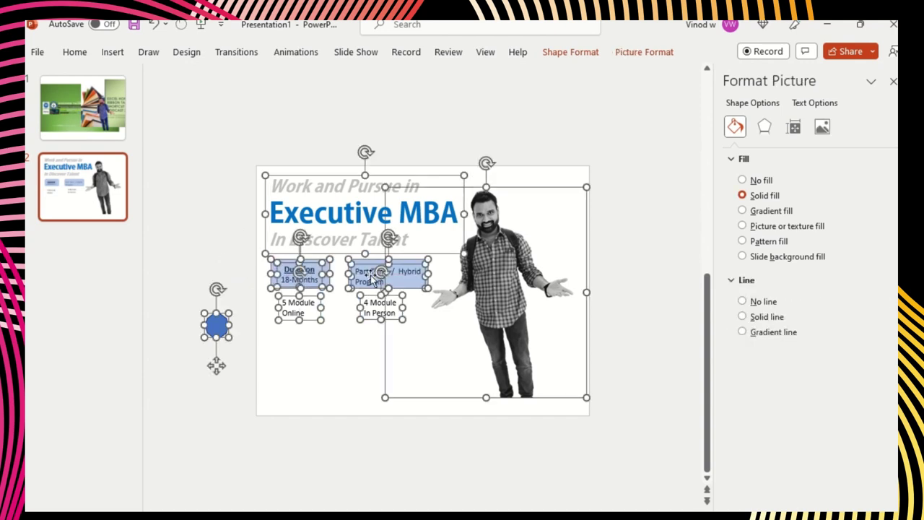
pyautogui.click(303, 375)
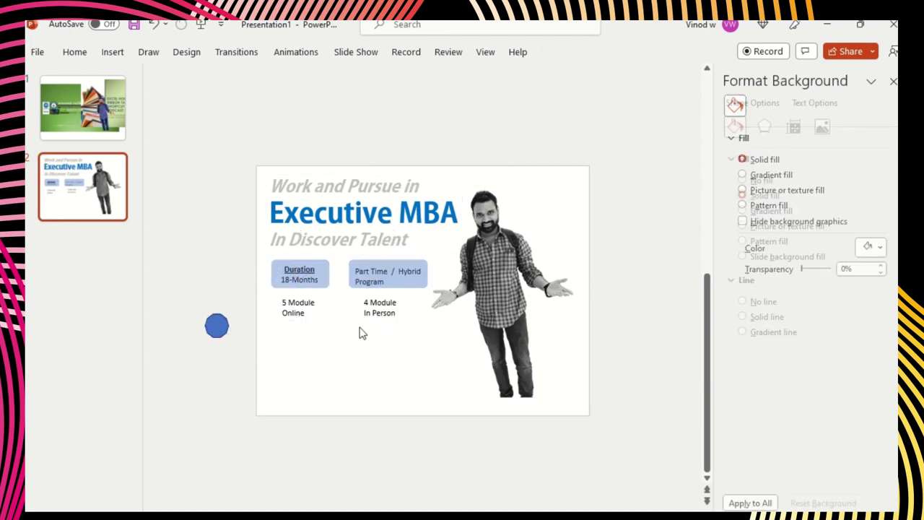
# Step: Close the shape formatting pane and move the wide rectangle off the "Part Time / Hybrid Program" text, down toward "4 Module In Person"
pyautogui.scroll(5, 313, 268)
pyautogui.click(310, 267)
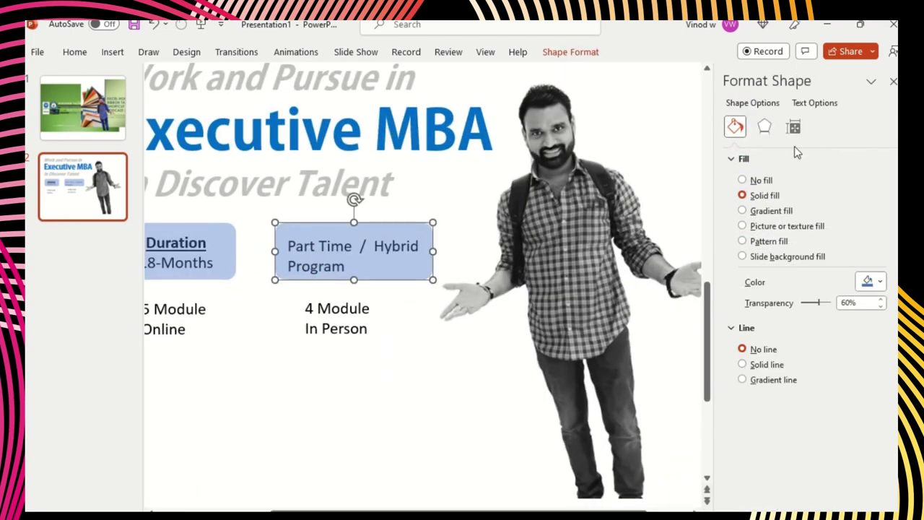
pyautogui.click(892, 80)
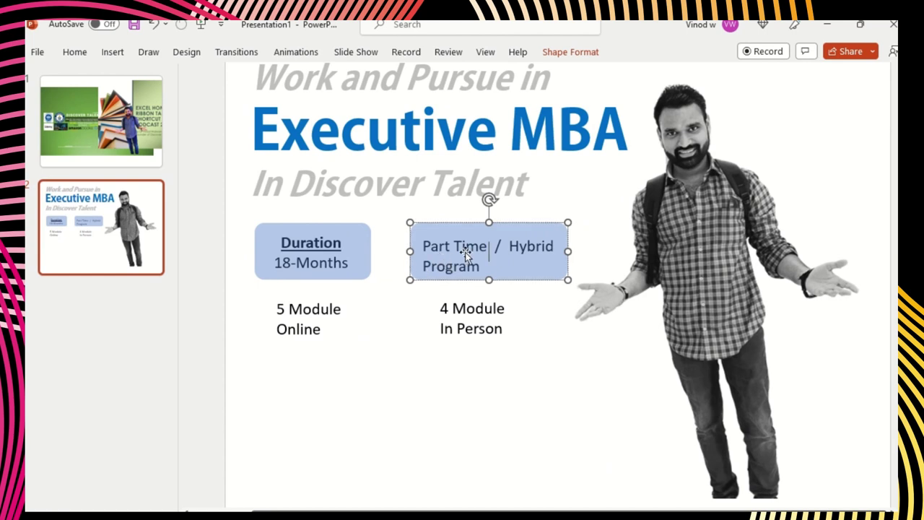
pyautogui.click(430, 245)
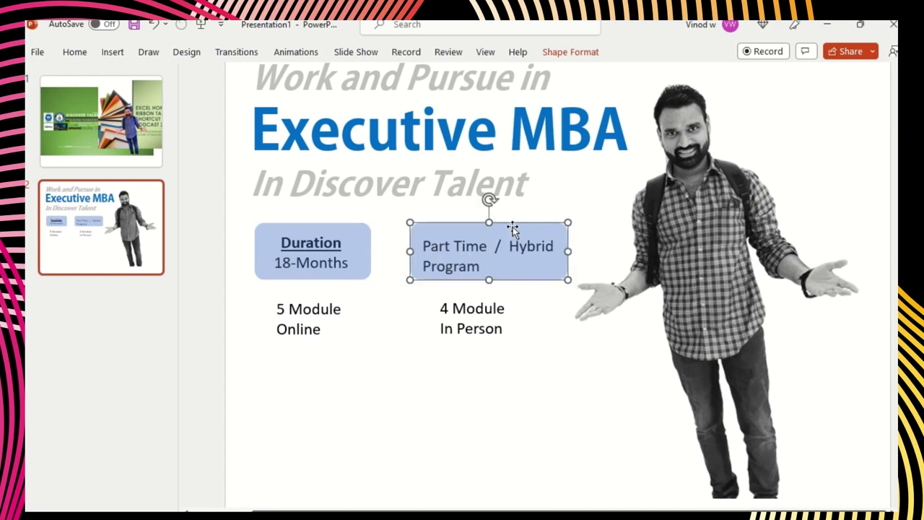
pyautogui.moveTo(513, 229); pyautogui.dragTo(538, 307)
pyautogui.click(444, 246)
pyautogui.moveTo(480, 268); pyautogui.dragTo(519, 314)
pyautogui.hotkey('ctrl', 'z')
# Step: Move the word "Program" onto its own line above "Part Time / Hybrid" in the text box
pyautogui.doubleClick(467, 268)
pyautogui.hotkey('ctrl', 'c')
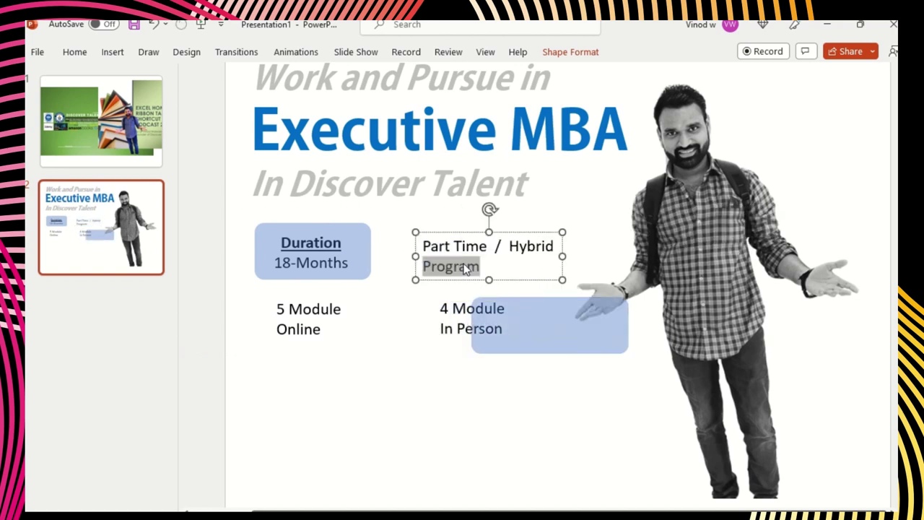
pyautogui.press('BackSpace')
pyautogui.press('Up')
pyautogui.press('Return')
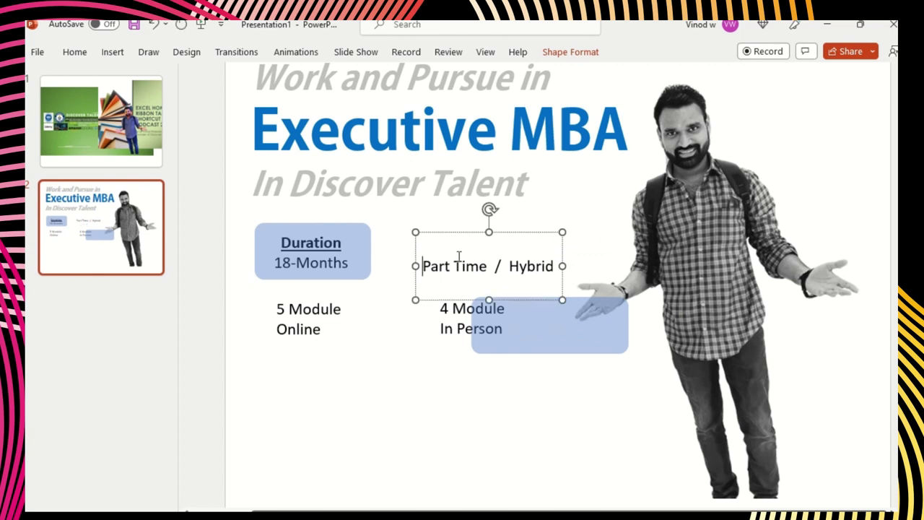
pyautogui.press('Up')
pyautogui.hotkey('ctrl', 'v')
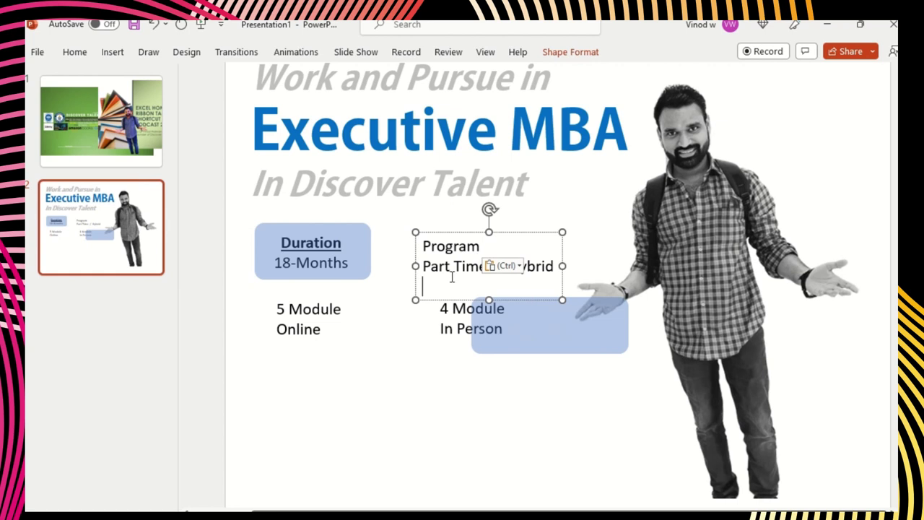
pyautogui.press('BackSpace')
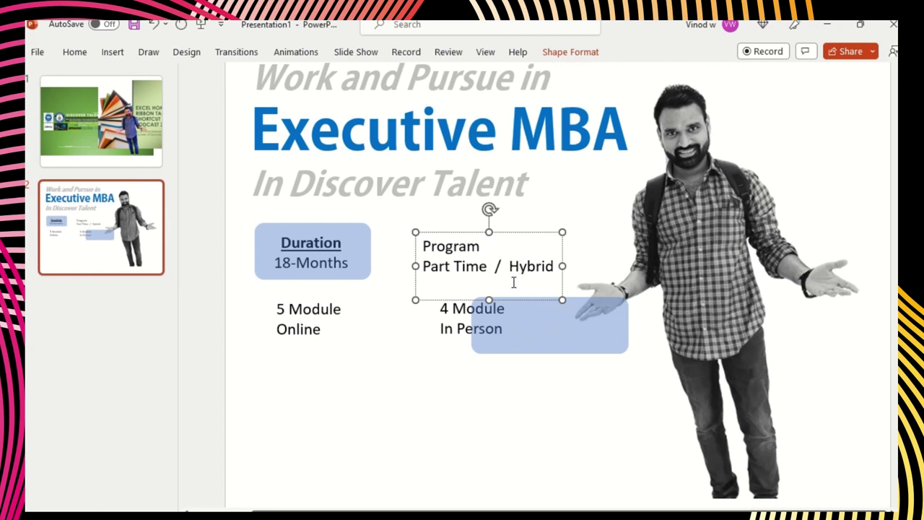
# Step: Remove the empty line below "Part Time / Hybrid", move the wide rectangle over that text, and send the rectangle backward
pyautogui.press('BackSpace')
pyautogui.moveTo(534, 324); pyautogui.dragTo(479, 273)
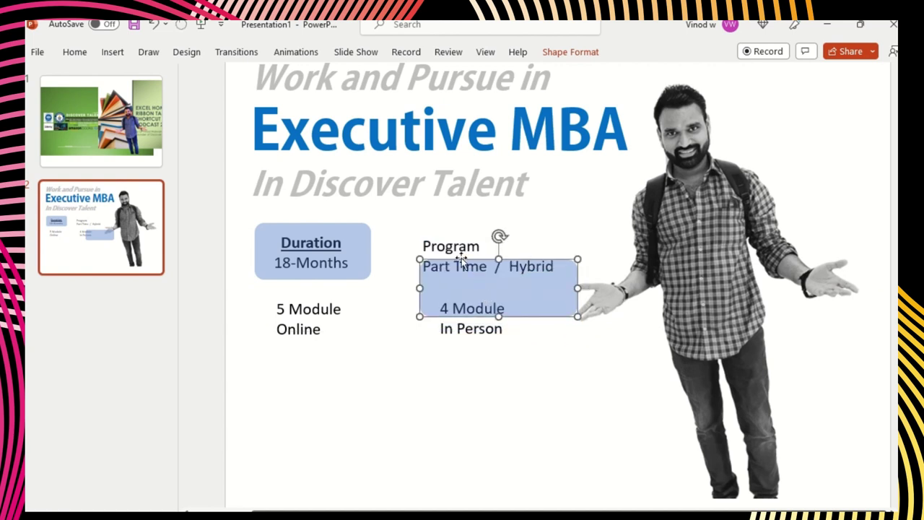
pyautogui.click(568, 52)
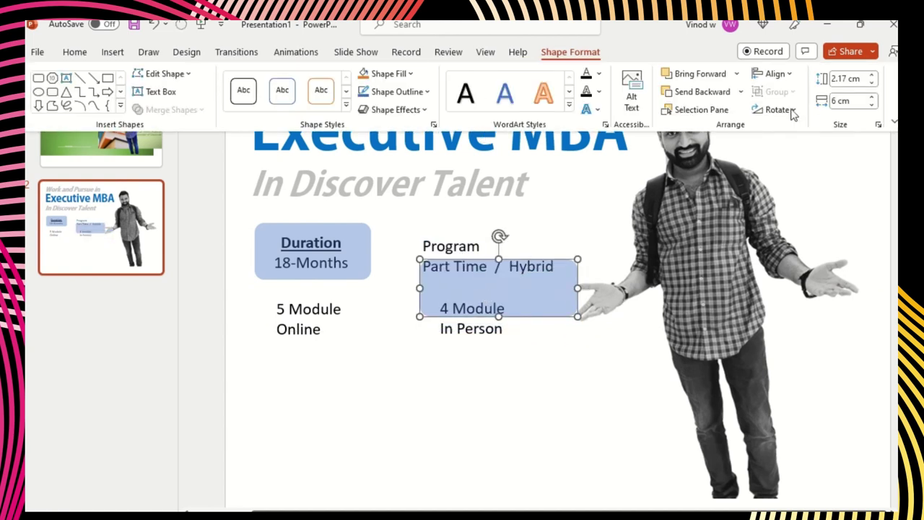
pyautogui.click(707, 93)
pyautogui.click(708, 93)
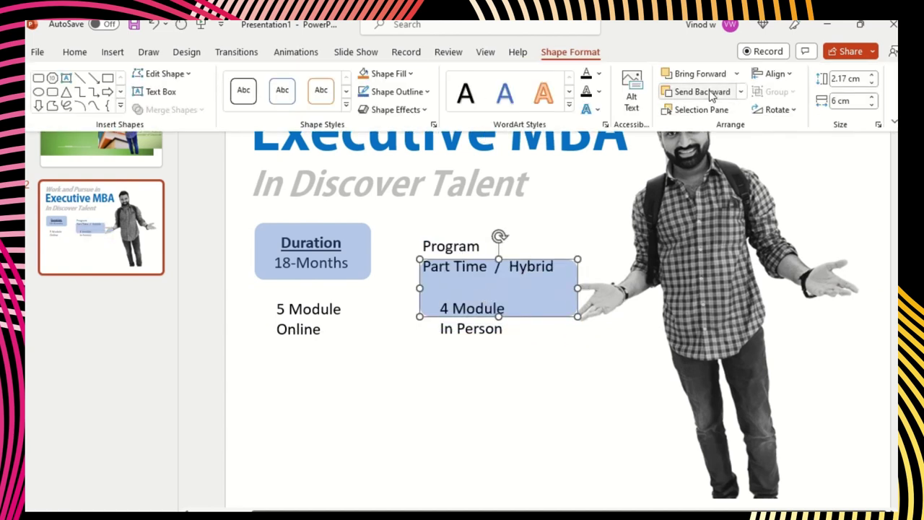
# Step: Shift the man's photo slightly to the right so the hand clears the wide rectangle
pyautogui.click(557, 292)
pyautogui.click(557, 293)
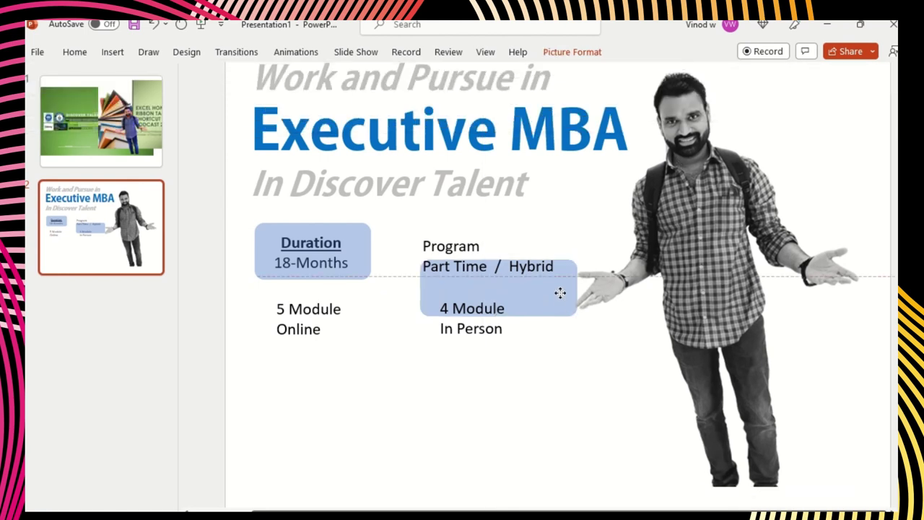
pyautogui.moveTo(557, 293)
pyautogui.mouseDown()
pyautogui.moveTo(649, 299)
pyautogui.moveTo(564, 288)
pyautogui.mouseUp()
# Step: Move the wide rectangle up behind the Program text box and make the word "Program" bold and underlined
pyautogui.click(458, 286)
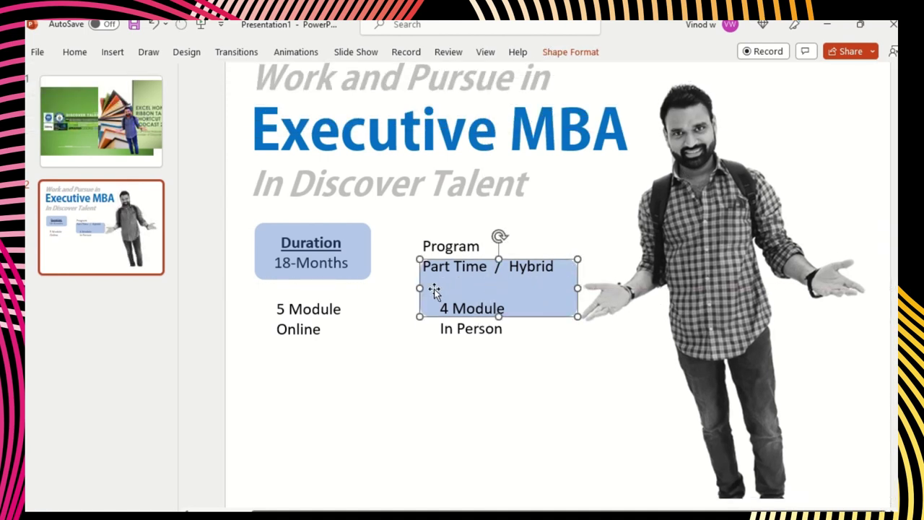
pyautogui.moveTo(435, 293); pyautogui.dragTo(468, 229)
pyautogui.click(453, 265)
pyautogui.click(447, 246)
pyautogui.click(455, 222)
pyautogui.click(489, 222)
pyautogui.click(465, 266)
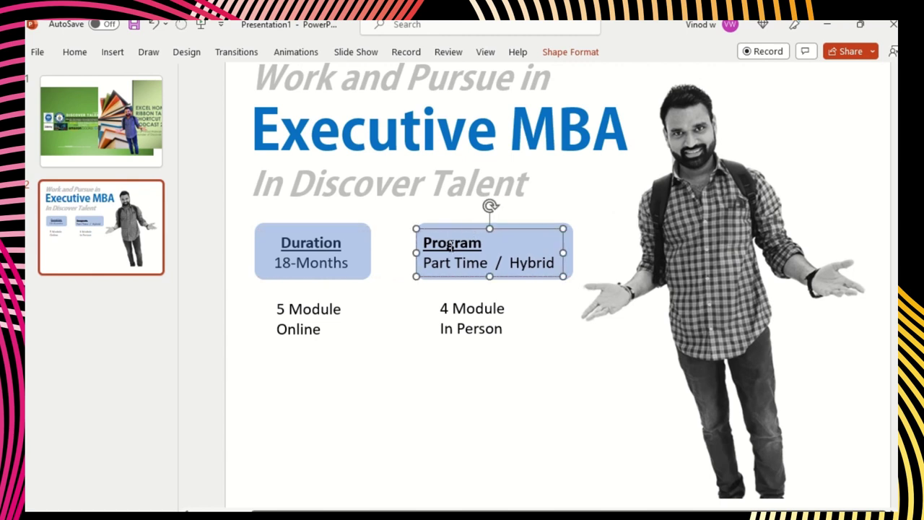
# Step: Color the word "Program" in the standard blue
pyautogui.click(449, 245)
pyautogui.doubleClick(451, 244)
pyautogui.click(594, 226)
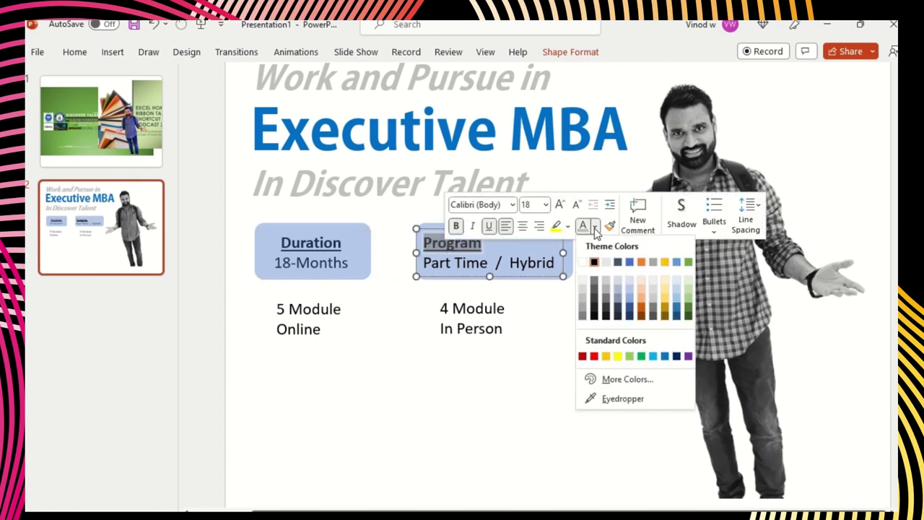
pyautogui.click(666, 357)
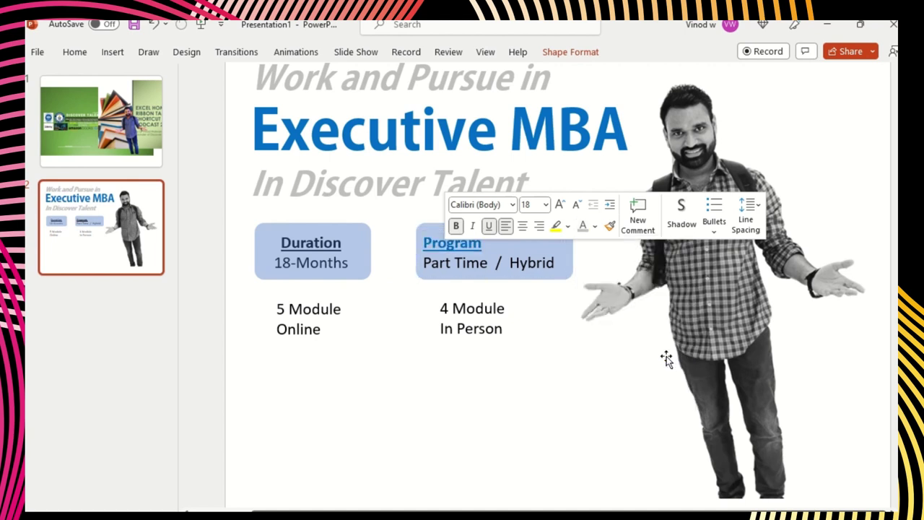
# Step: Send the rounded rectangle in the Duration box backward, behind its "Duration 18-Months" text
pyautogui.click(313, 246)
pyautogui.click(368, 239)
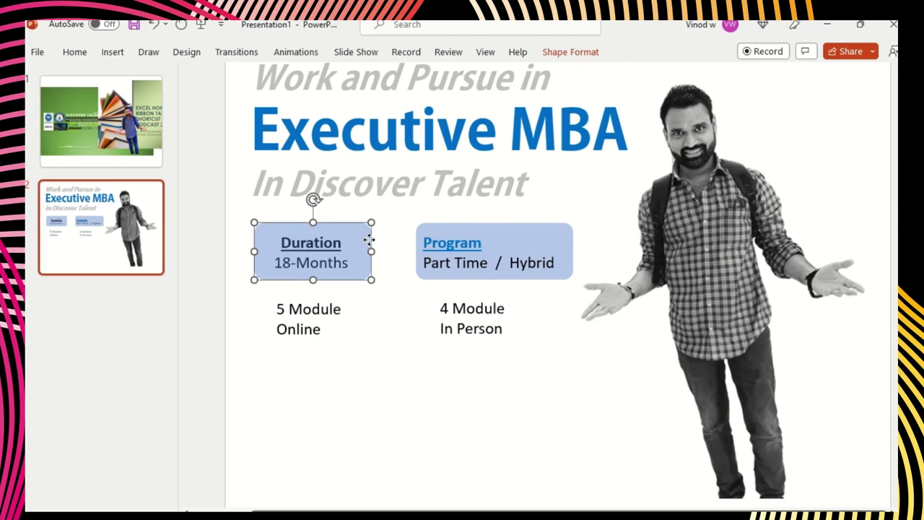
pyautogui.press('Tab')
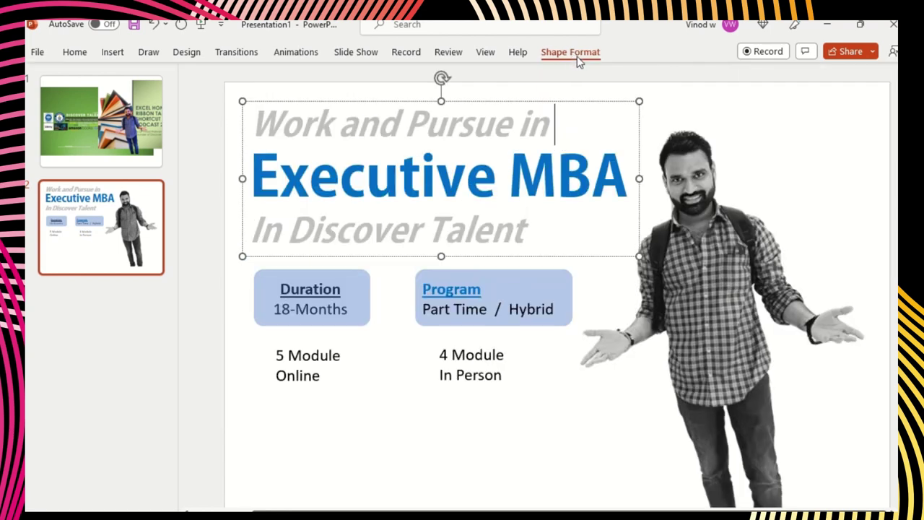
pyautogui.click(575, 55)
pyautogui.click(714, 93)
pyautogui.click(716, 95)
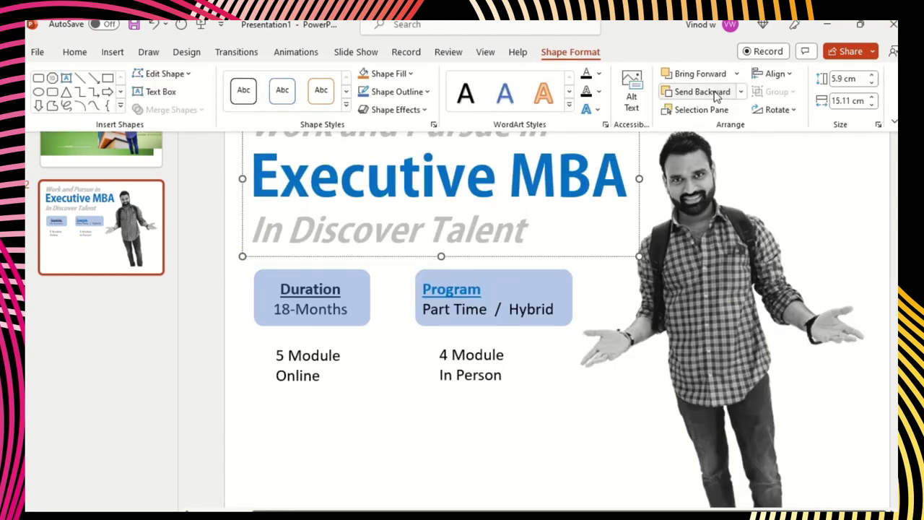
pyautogui.click(717, 97)
pyautogui.click(354, 288)
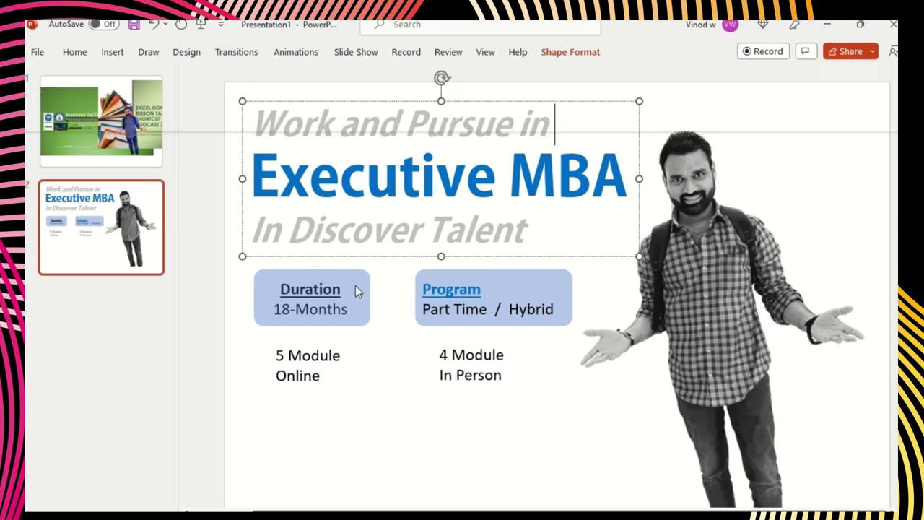
pyautogui.click(359, 281)
pyautogui.click(573, 56)
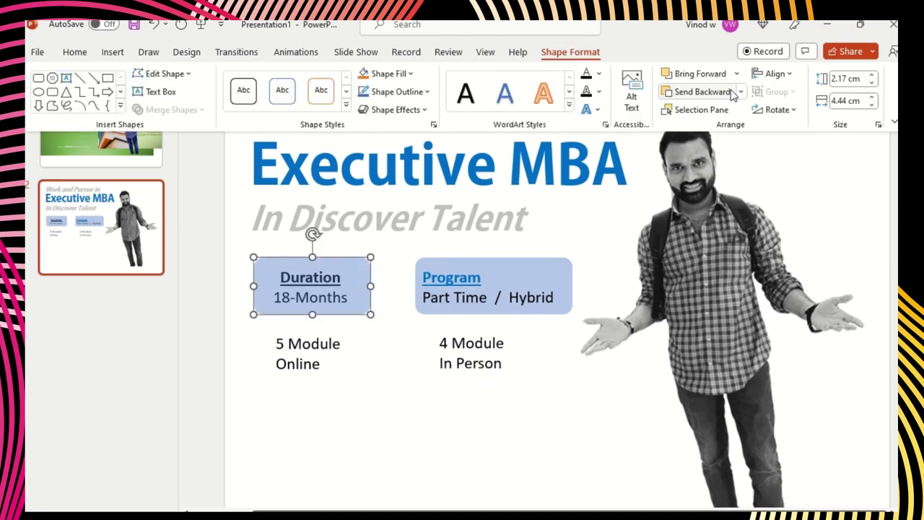
pyautogui.click(706, 96)
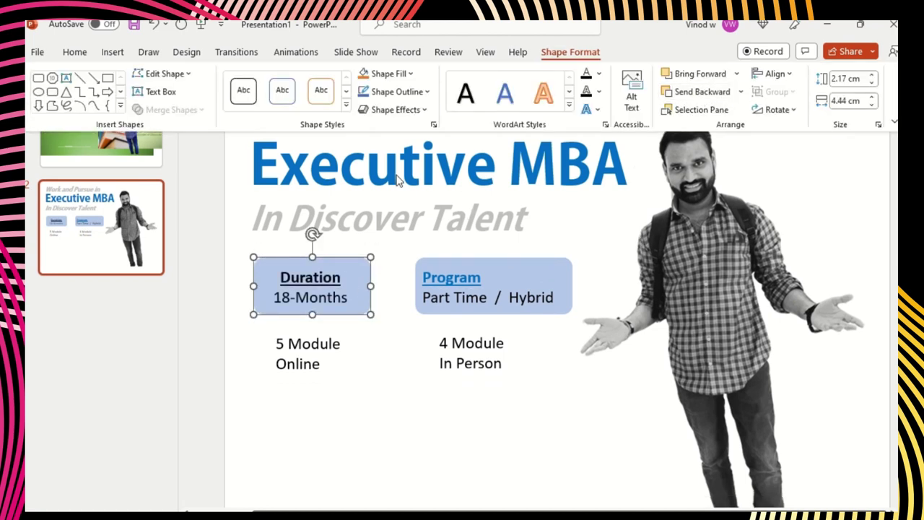
# Step: Color the word "Duration" blue to match the "Program" heading
pyautogui.click(309, 286)
pyautogui.doubleClick(315, 277)
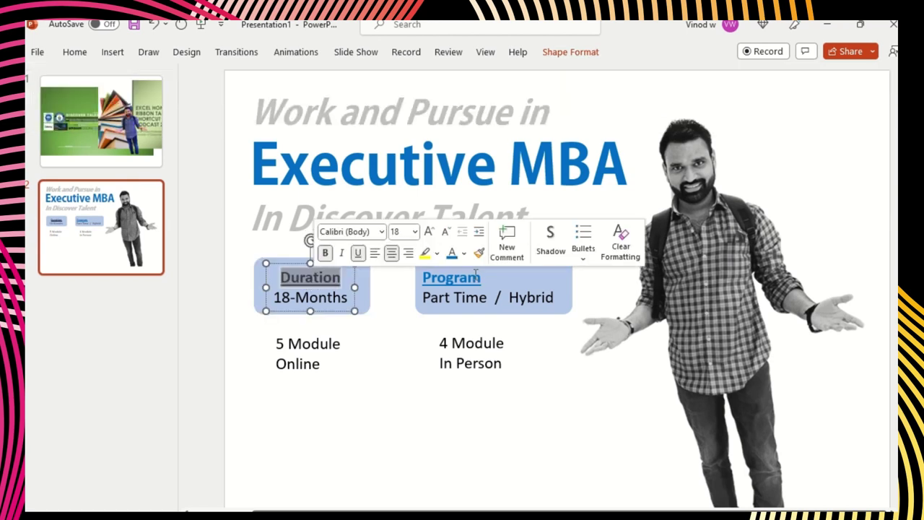
pyautogui.click(186, 282)
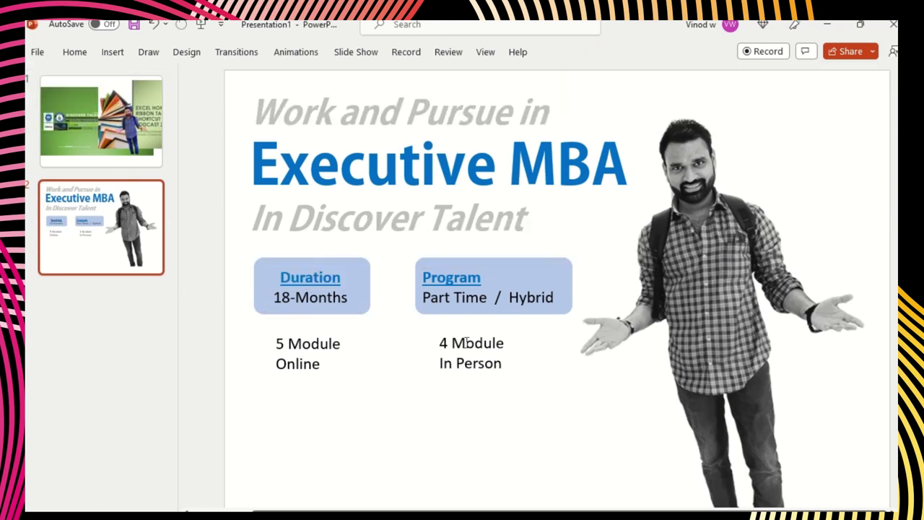
# Step: Center both lines of the Program text box
pyautogui.click(455, 302)
pyautogui.tripleClick(433, 302)
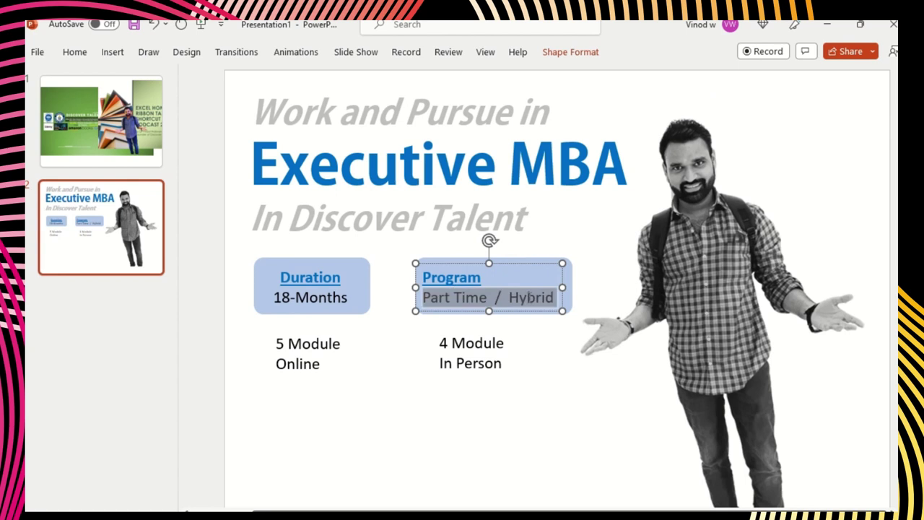
pyautogui.click(466, 283)
pyautogui.hotkey('ctrl', 'a')
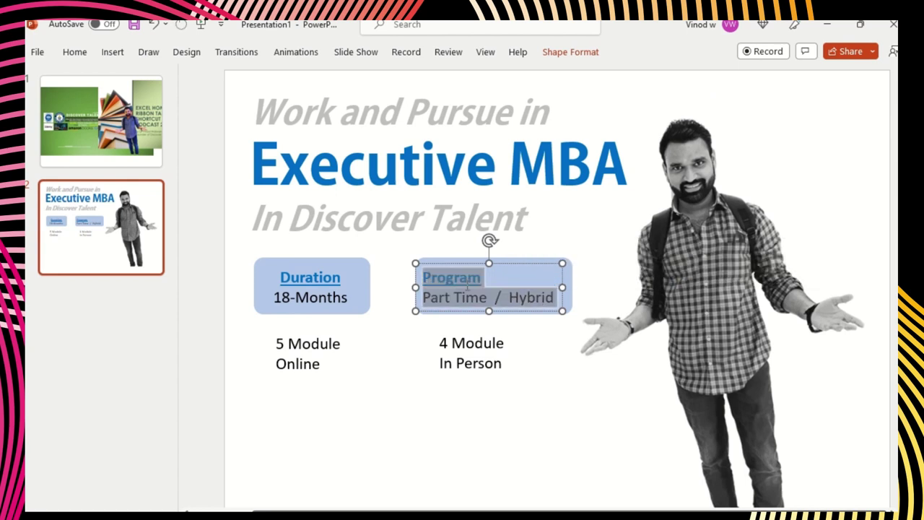
pyautogui.click(75, 53)
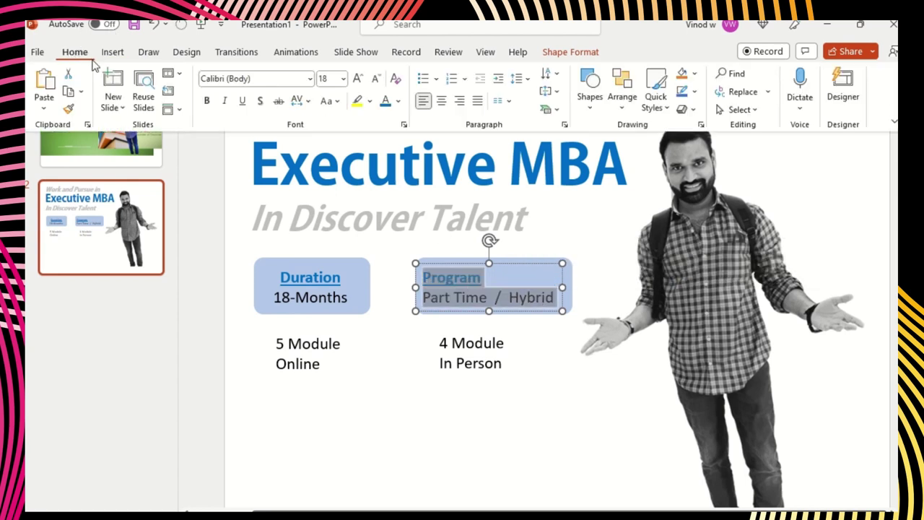
pyautogui.click(441, 101)
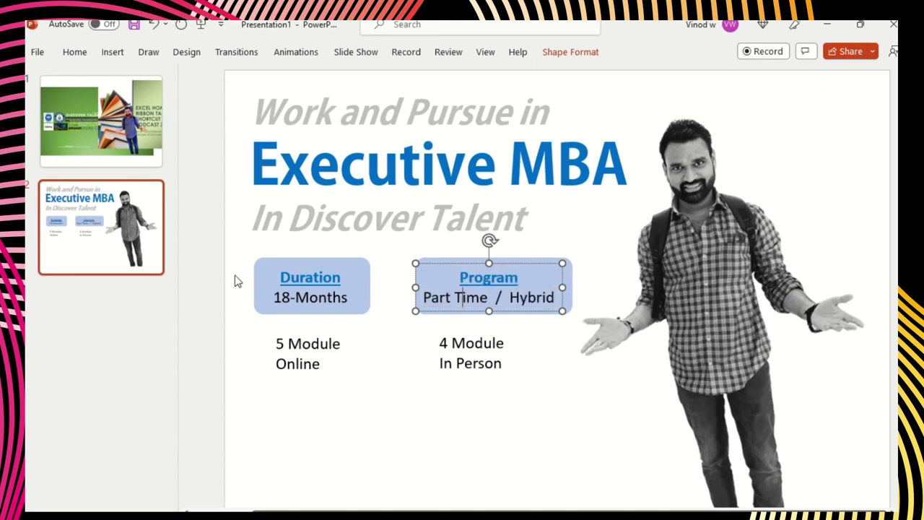
pyautogui.click(239, 282)
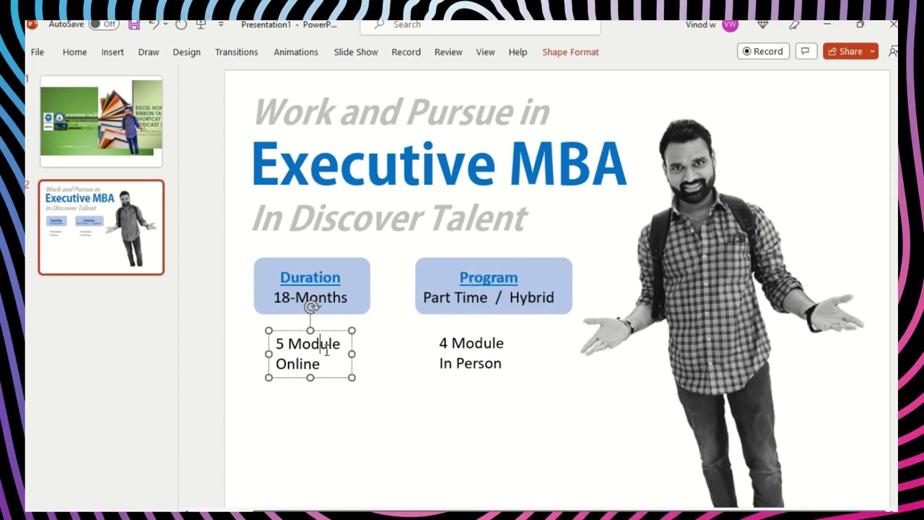
# Step: Duplicate the Program rectangle below the module texts and enlarge the copy to span the width of both upper boxes
pyautogui.click(422, 272)
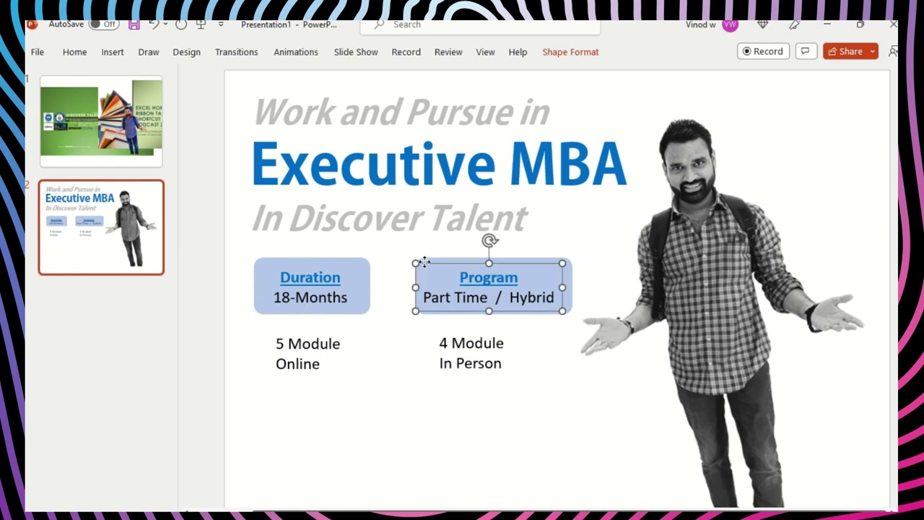
pyautogui.click(428, 264)
pyautogui.moveTo(431, 261); pyautogui.dragTo(260, 378)
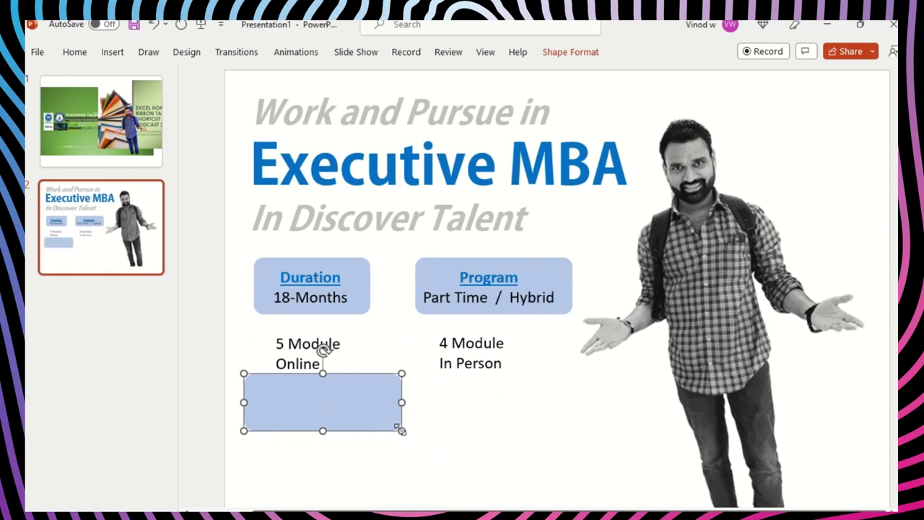
pyautogui.moveTo(401, 430); pyautogui.dragTo(597, 488)
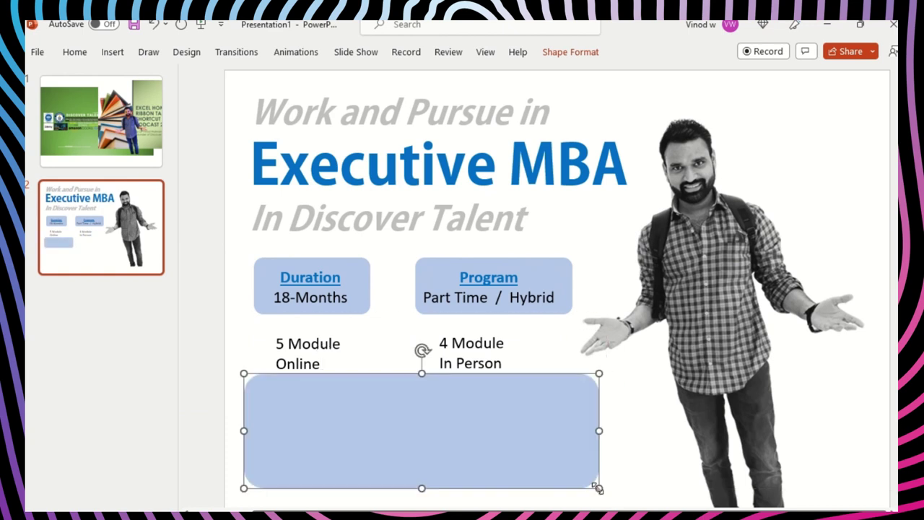
pyautogui.scroll(-2, 565, 437)
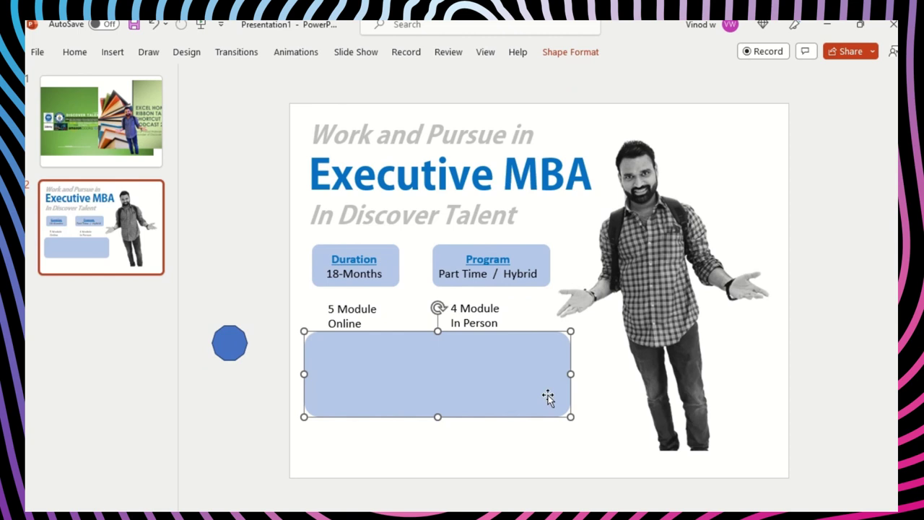
pyautogui.moveTo(548, 396); pyautogui.dragTo(547, 399)
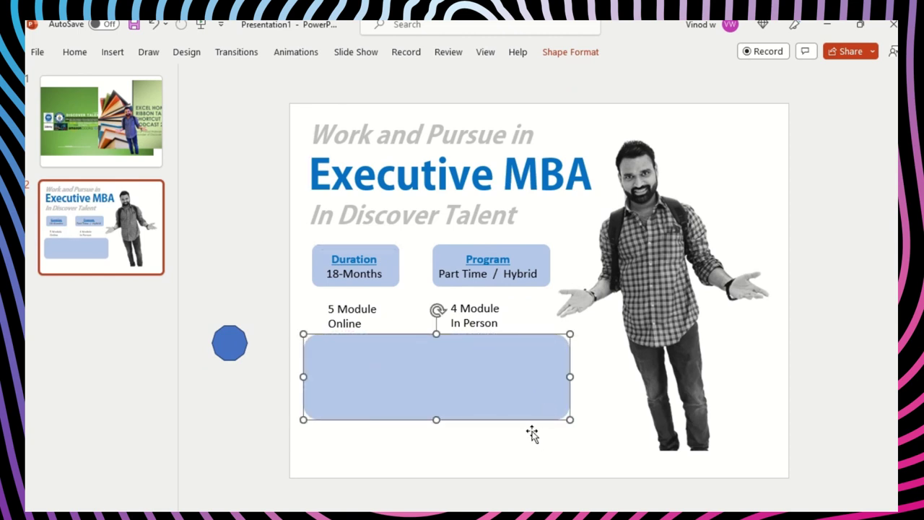
# Step: Move the "4 Module In Person" text box onto the right half of the large rectangle and bring it forward
pyautogui.click(477, 313)
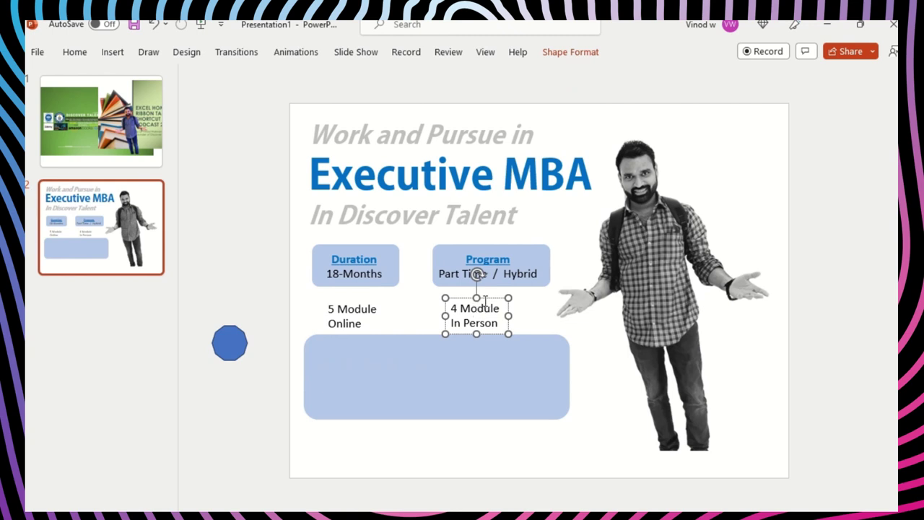
pyautogui.moveTo(482, 298); pyautogui.dragTo(497, 360)
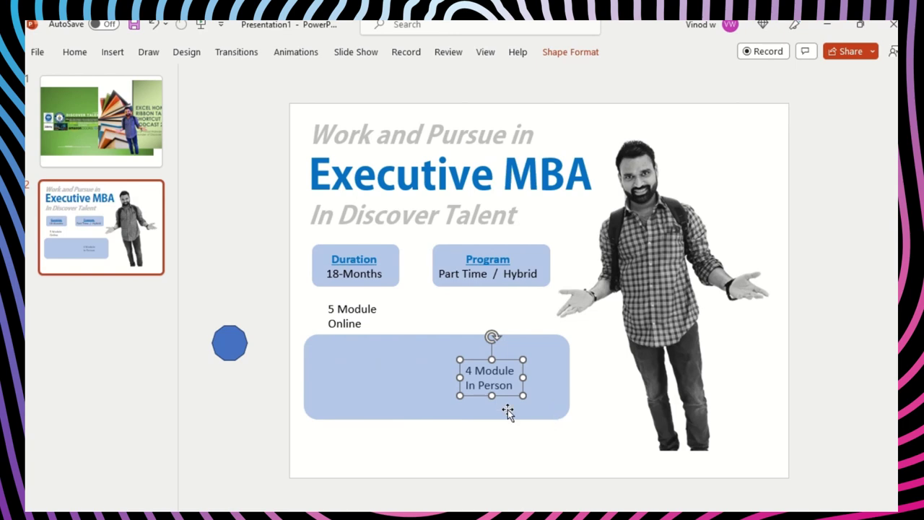
pyautogui.keyDown('ctrl'); pyautogui.scroll(3, 518, 408); pyautogui.keyUp('ctrl')
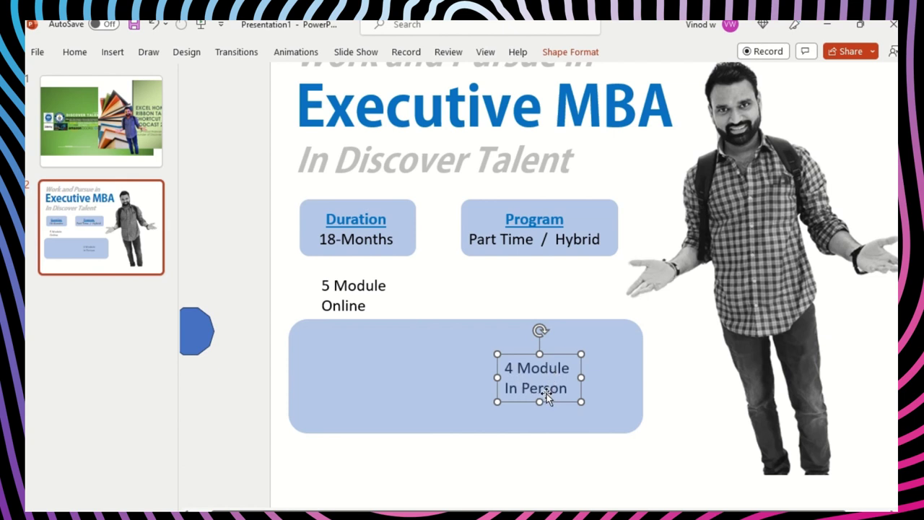
pyautogui.click(570, 52)
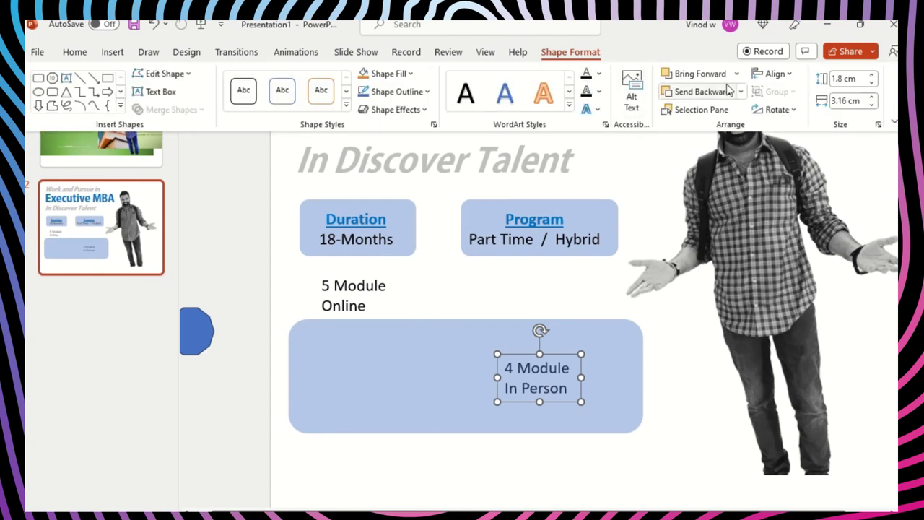
pyautogui.click(714, 75)
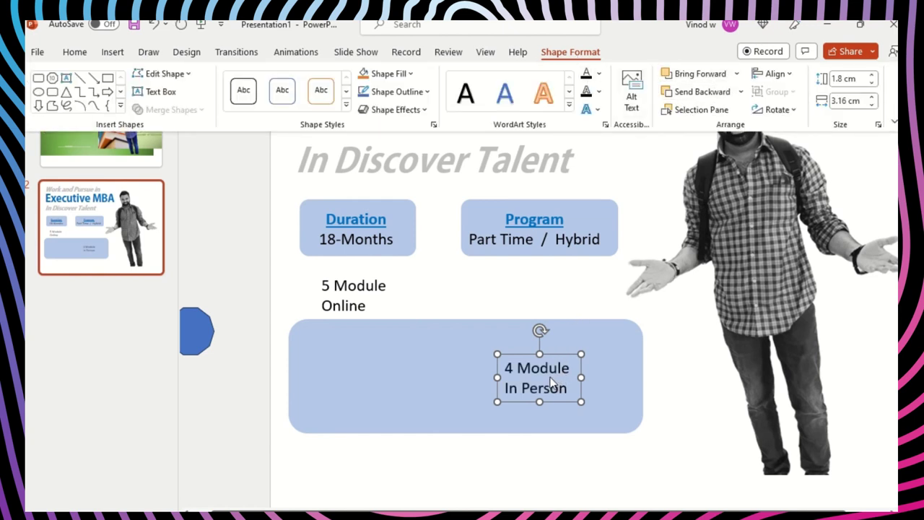
# Step: Move the "5 Module Online" text box onto the left half of the large rectangle, bring it forward, and level it with "4 Module In Person"
pyautogui.click(462, 277)
pyautogui.click(385, 279)
pyautogui.moveTo(384, 278); pyautogui.dragTo(385, 348)
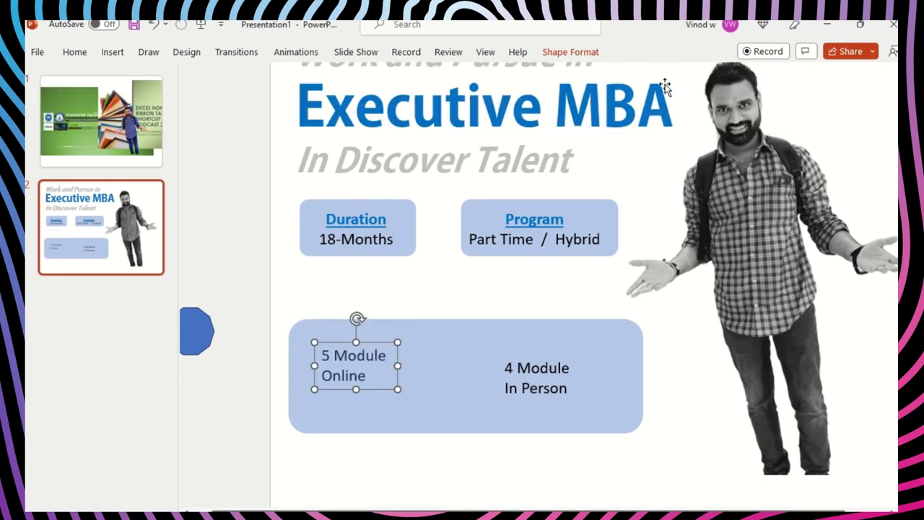
pyautogui.click(570, 52)
pyautogui.click(700, 77)
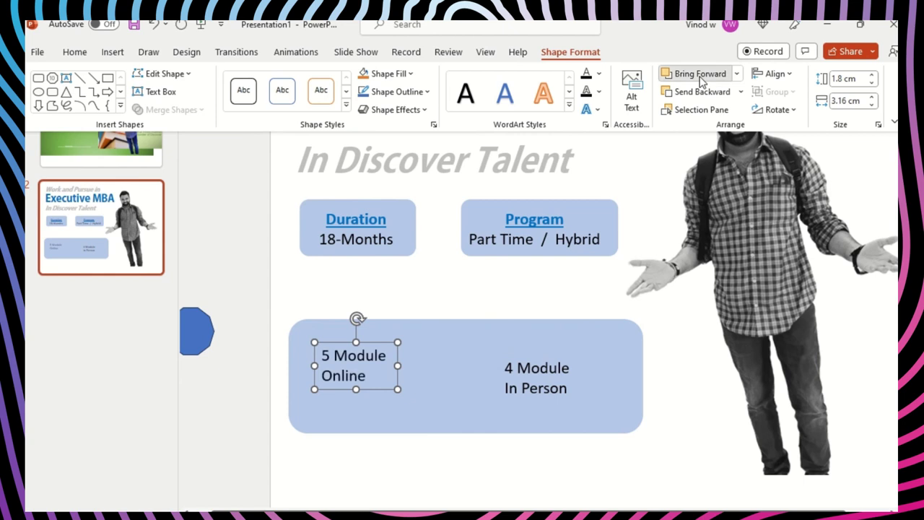
pyautogui.click(378, 342)
pyautogui.moveTo(378, 343); pyautogui.dragTo(379, 355)
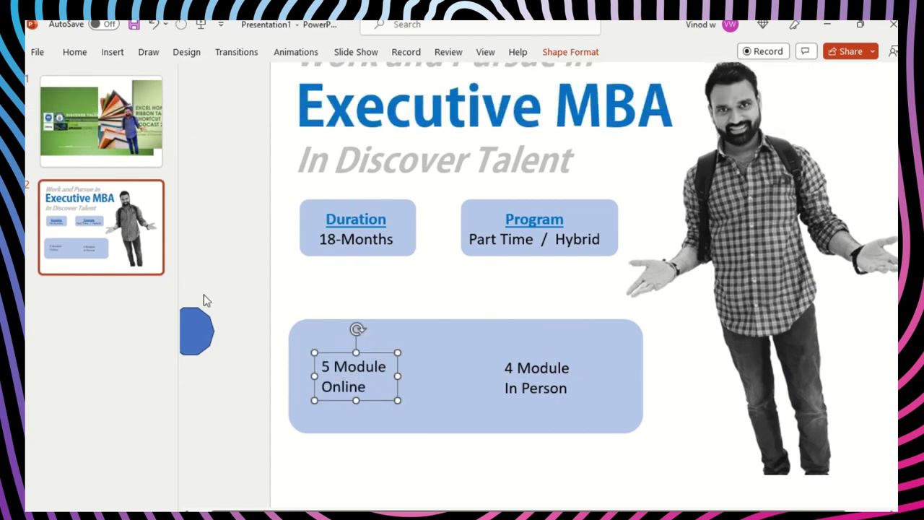
# Step: Move the blue decagon from beside the slide behind the "5 Module Online" text and enlarge it to the large rectangle's height
pyautogui.click(199, 329)
pyautogui.moveTo(207, 334); pyautogui.dragTo(320, 344)
pyautogui.moveTo(280, 366); pyautogui.dragTo(371, 413)
pyautogui.click(316, 406)
pyautogui.click(312, 399)
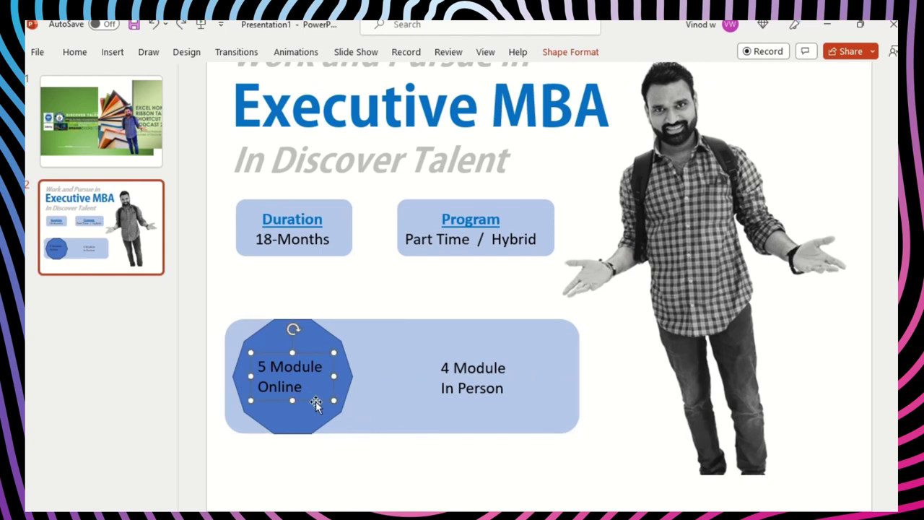
pyautogui.click(339, 349)
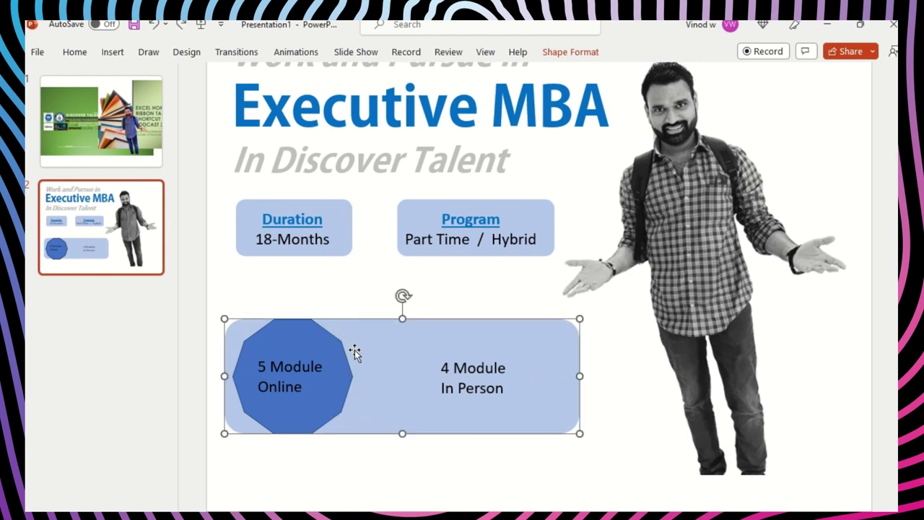
pyautogui.click(335, 301)
pyautogui.moveTo(225, 291); pyautogui.dragTo(368, 480)
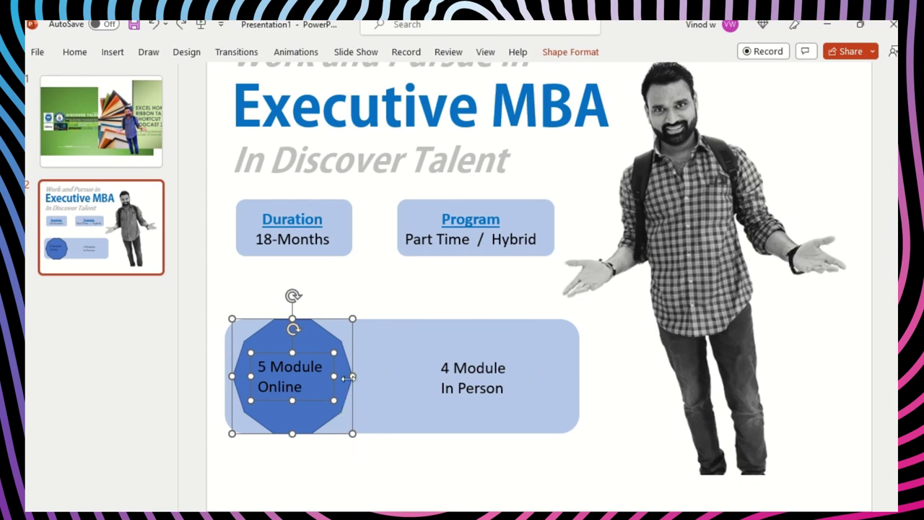
pyautogui.click(350, 350)
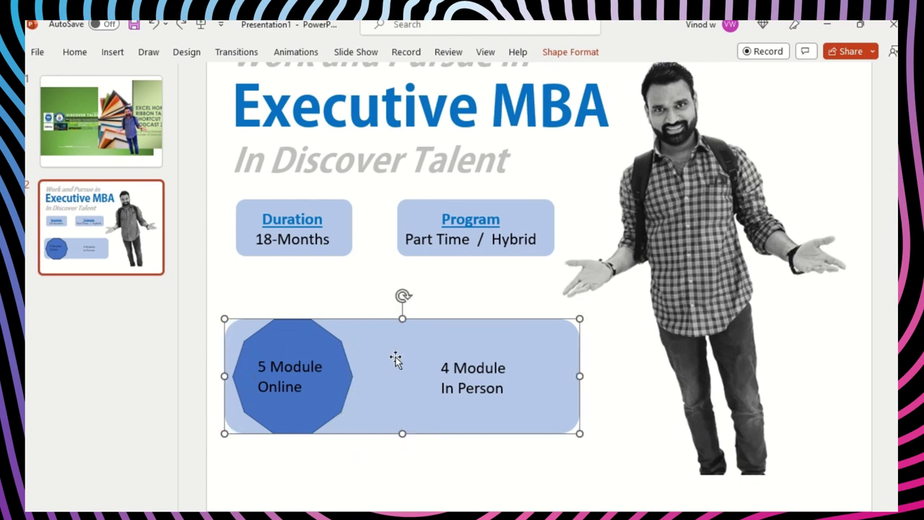
pyautogui.click(574, 52)
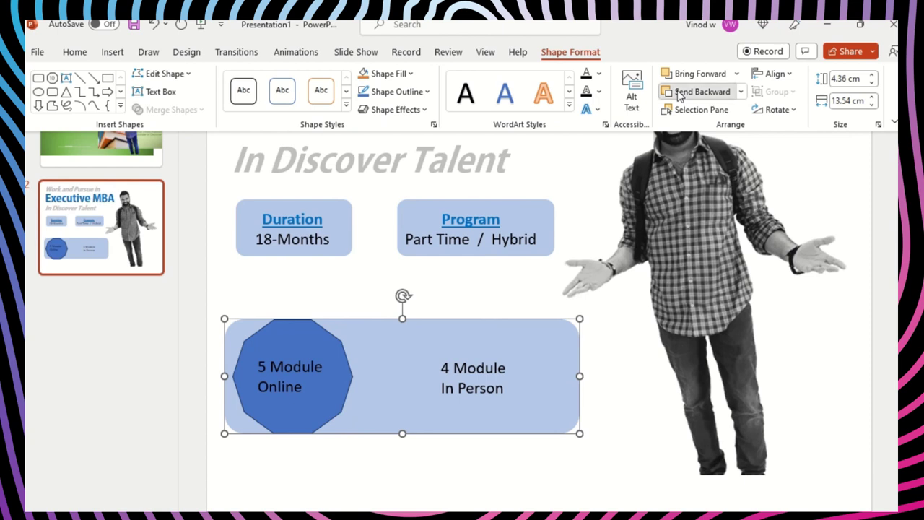
# Step: Stretch the blue decagon horizontally in both directions until it spans the full width of the large light-blue rectangle
pyautogui.click(334, 351)
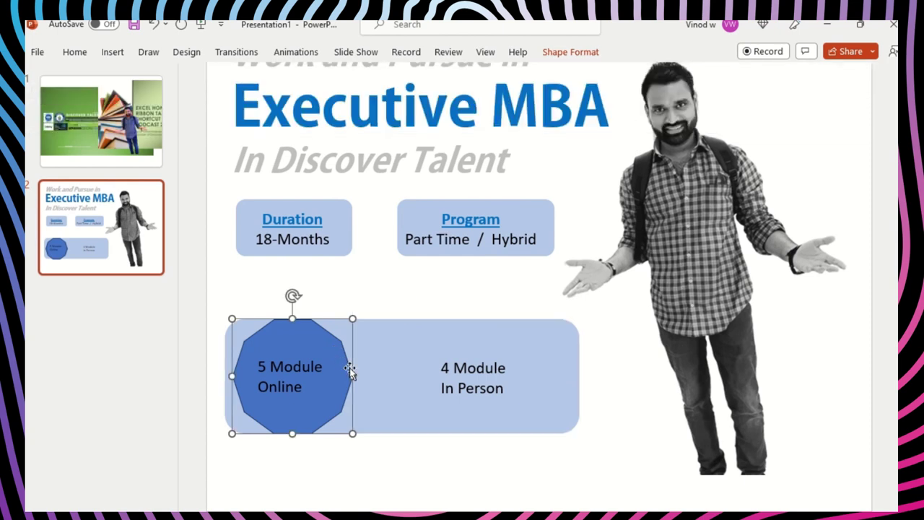
pyautogui.moveTo(350, 377); pyautogui.dragTo(580, 378)
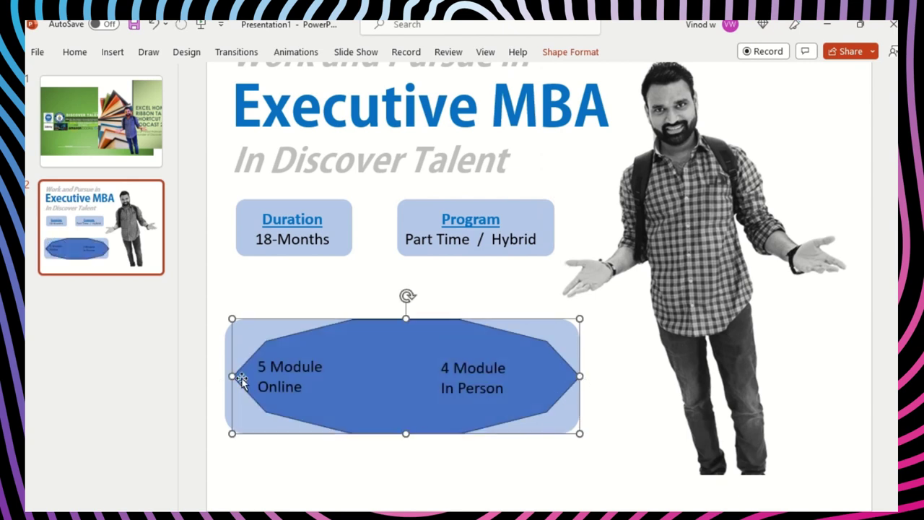
pyautogui.moveTo(234, 376); pyautogui.dragTo(224, 376)
pyautogui.click(355, 292)
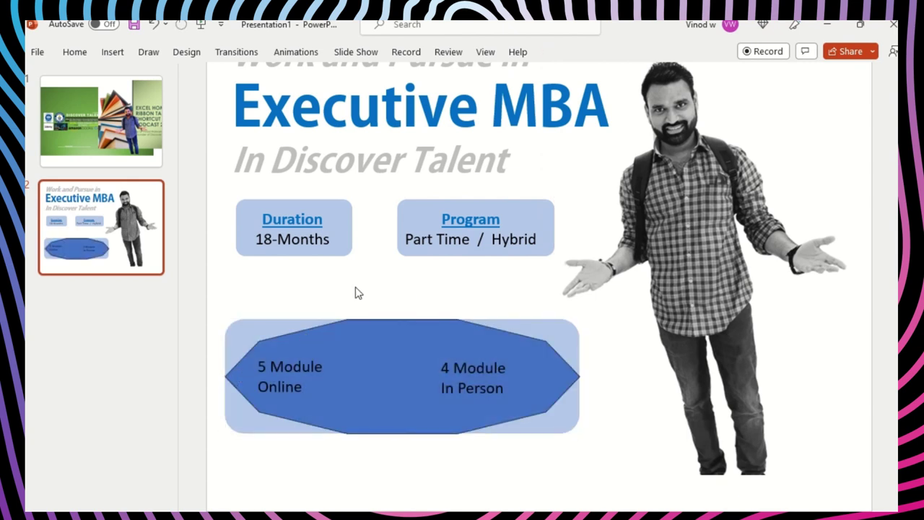
# Step: Move the "5 Module Online" and "4 Module In Person" text boxes close together around the middle of the decagon, on the same level
pyautogui.click(477, 372)
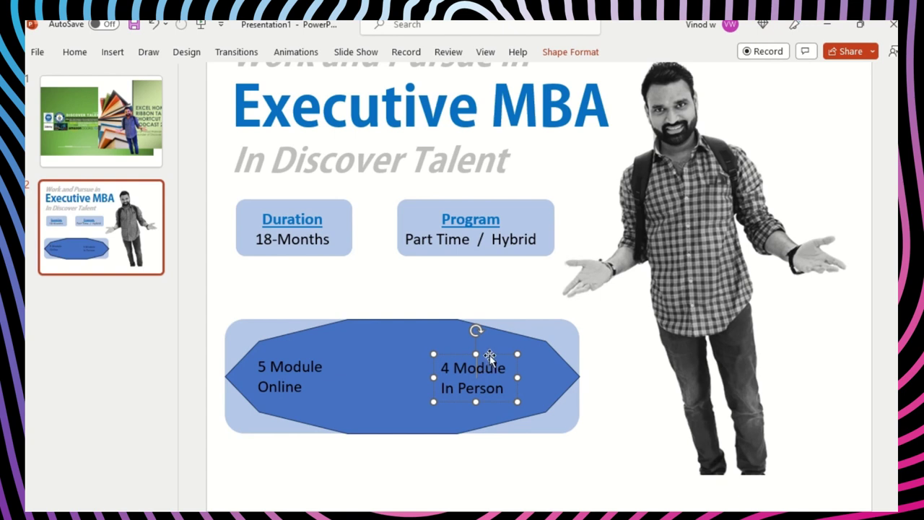
pyautogui.moveTo(489, 356); pyautogui.dragTo(475, 355)
pyautogui.click(318, 366)
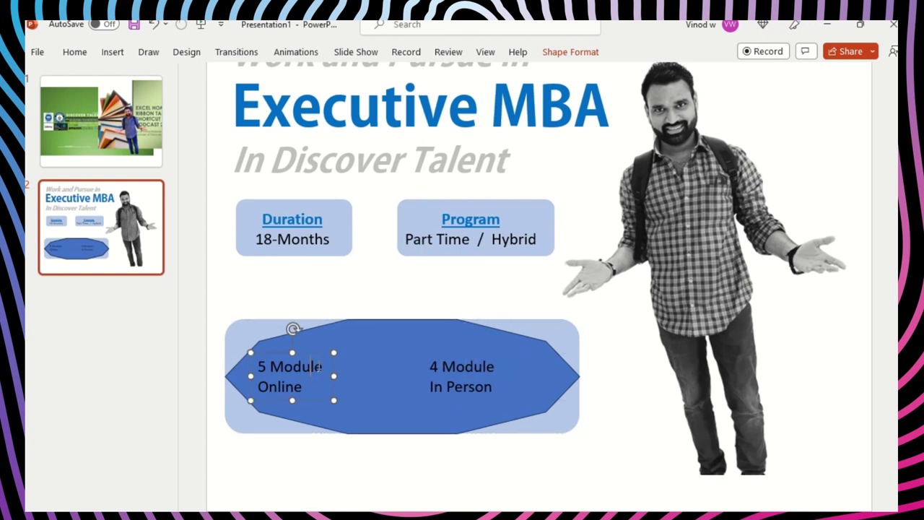
pyautogui.moveTo(310, 350); pyautogui.dragTo(379, 360)
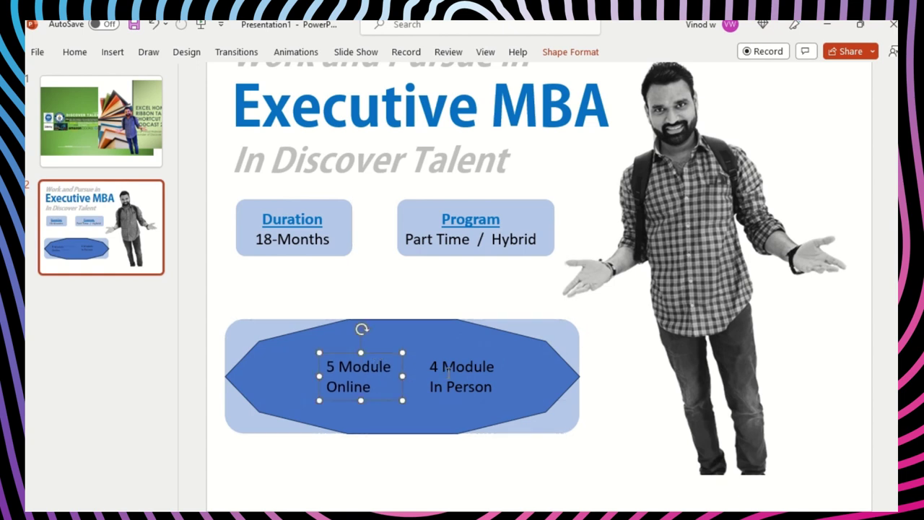
pyautogui.click(466, 357)
pyautogui.moveTo(472, 351); pyautogui.dragTo(464, 354)
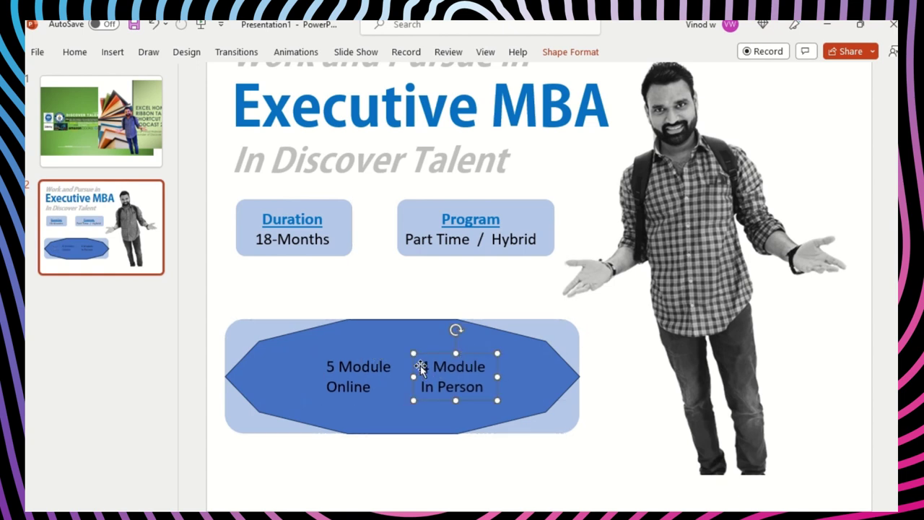
# Step: Center-align the text in both the "5 Module Online" and "4 Module In Person" text boxes
pyautogui.click(381, 367)
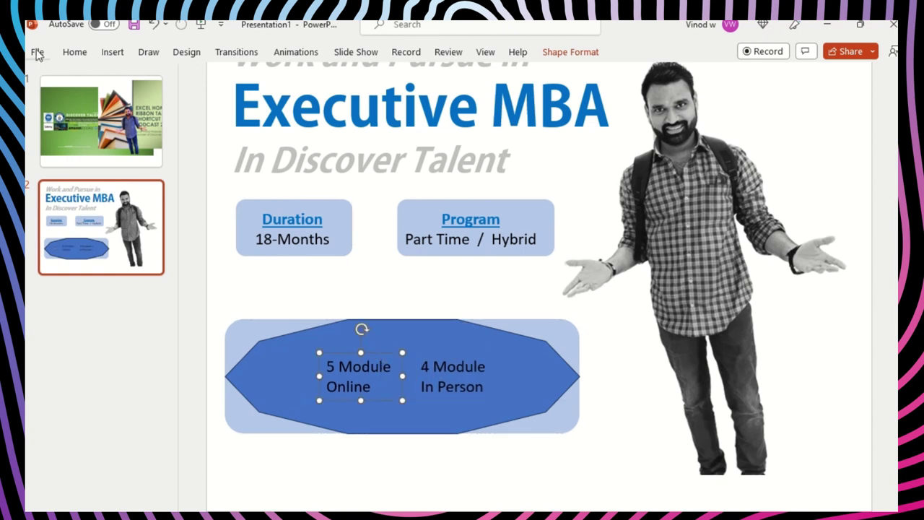
pyautogui.click(74, 52)
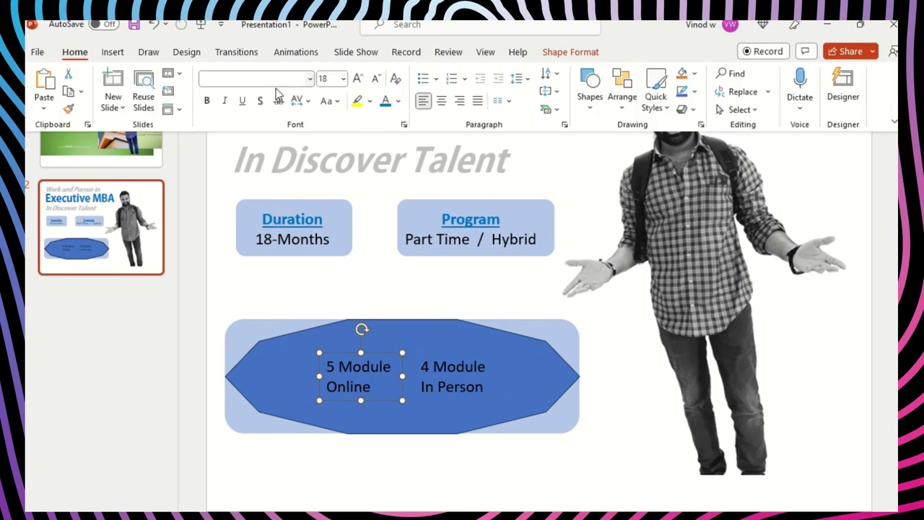
pyautogui.click(442, 101)
pyautogui.click(452, 357)
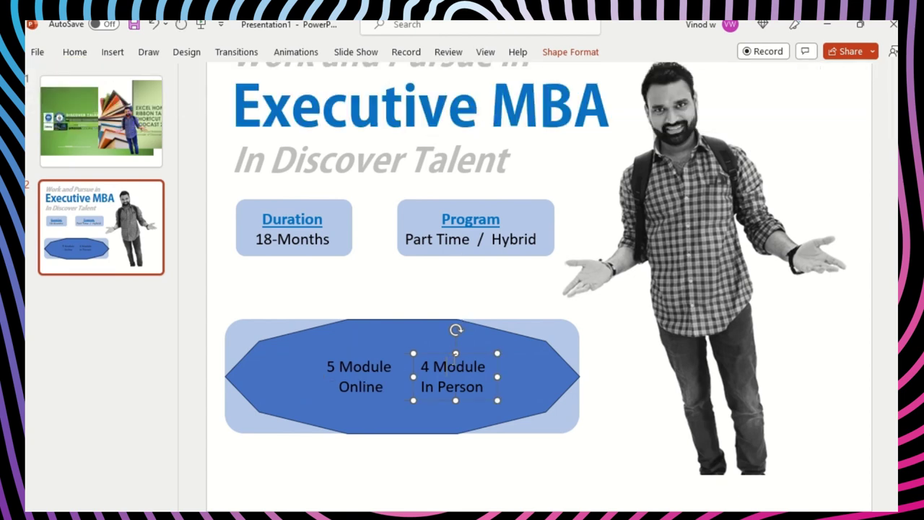
pyautogui.click(74, 52)
pyautogui.click(442, 102)
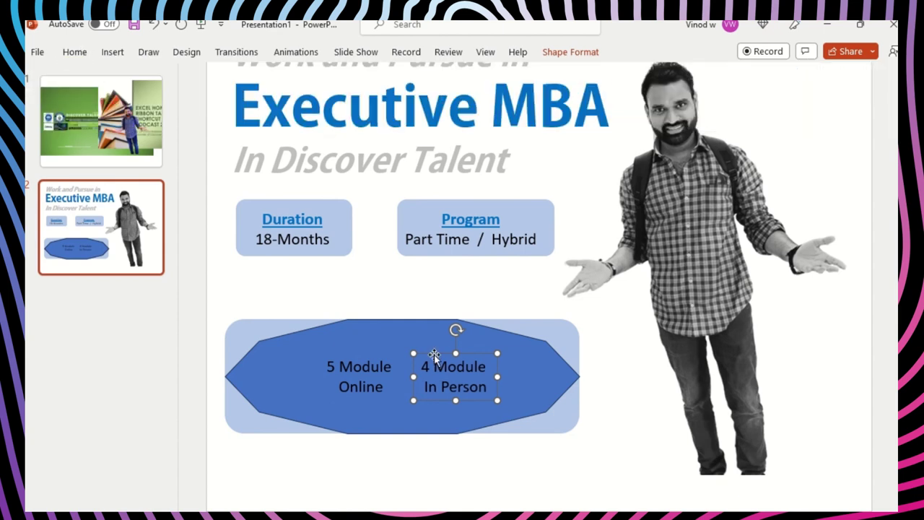
pyautogui.click(416, 288)
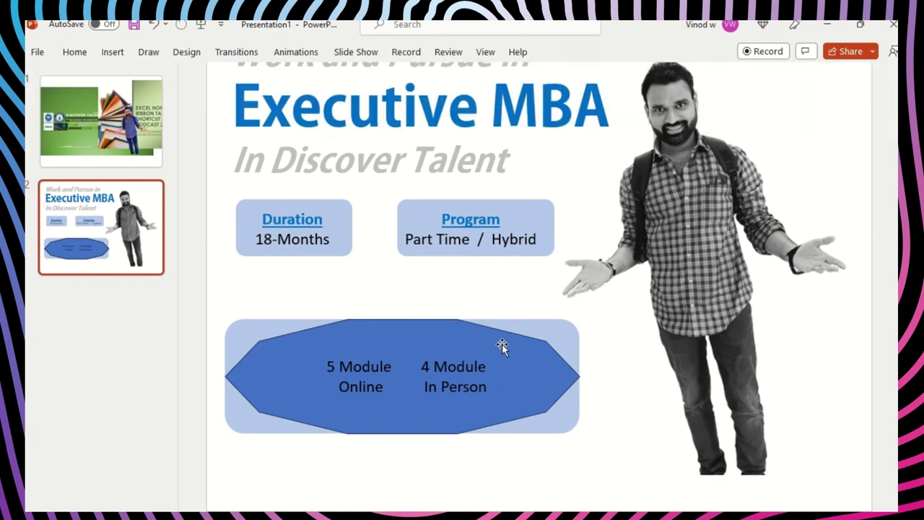
# Step: Draw a narrow vertical rectangle as a divider between the "5 Module Online" and "4 Module In Person" texts
pyautogui.click(501, 343)
pyautogui.click(428, 279)
pyautogui.click(105, 57)
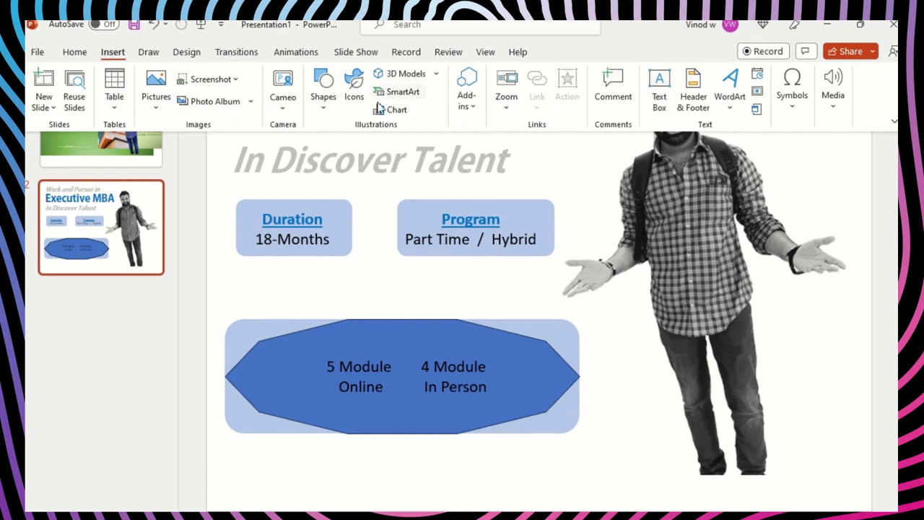
pyautogui.click(323, 101)
pyautogui.click(390, 153)
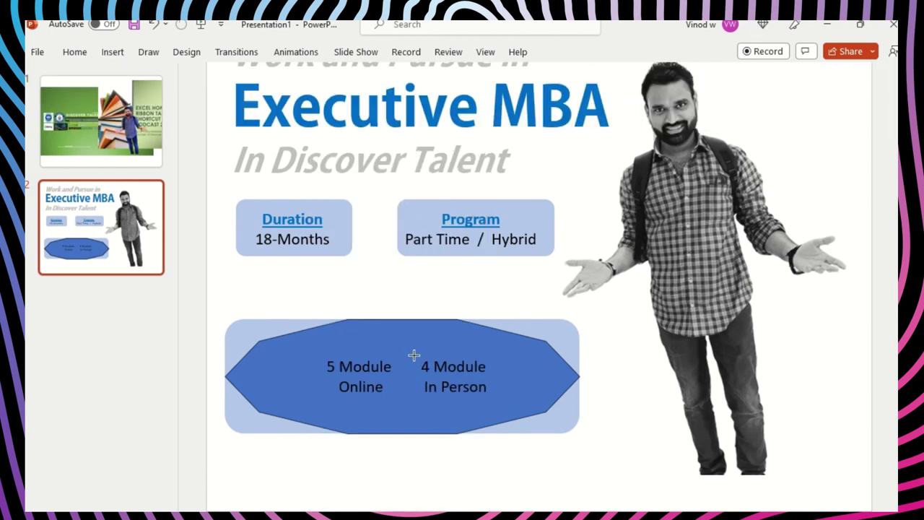
pyautogui.moveTo(403, 339); pyautogui.dragTo(410, 417)
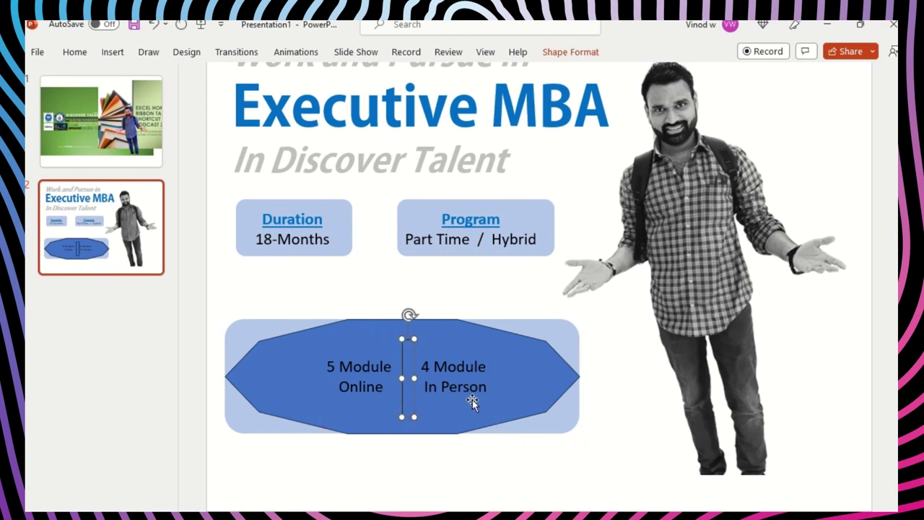
pyautogui.scroll(-3, 463, 409)
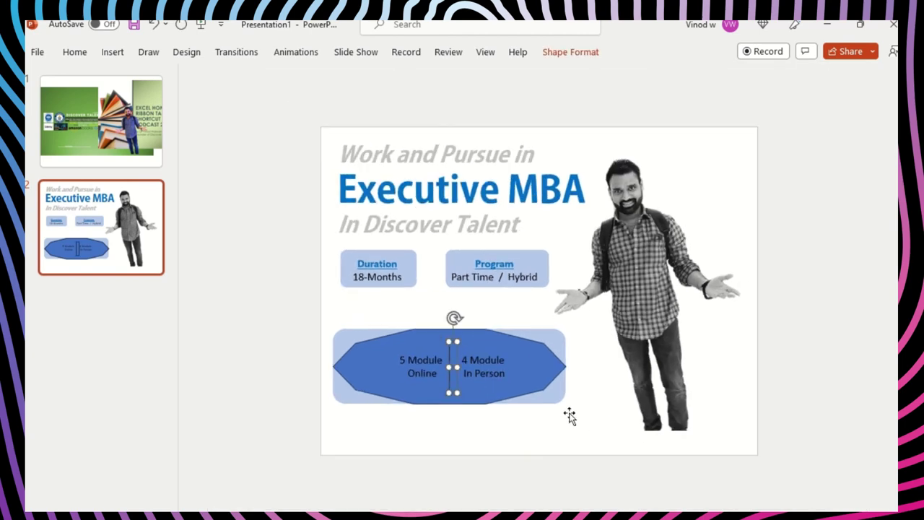
pyautogui.click(751, 379)
pyautogui.click(785, 351)
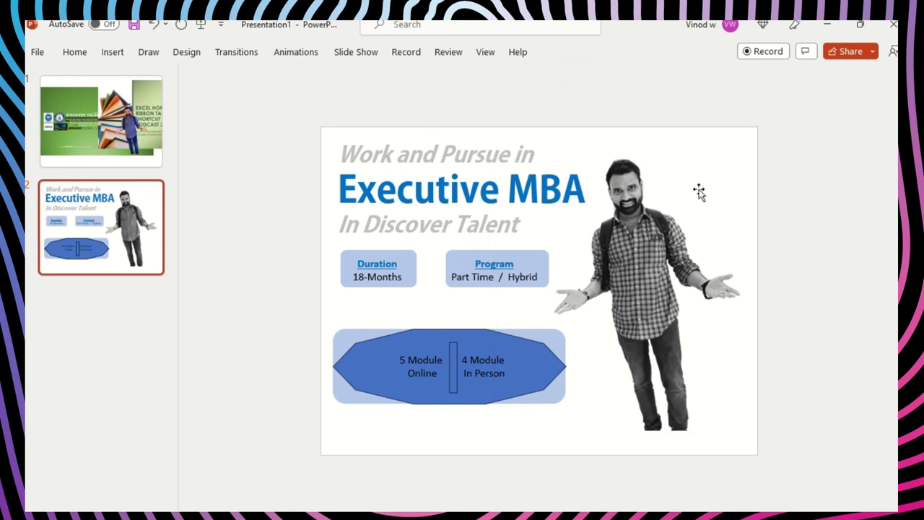
# Step: Select the book picture on slide 1, return to the Executive MBA slide and duplicate that slide
pyautogui.click(149, 137)
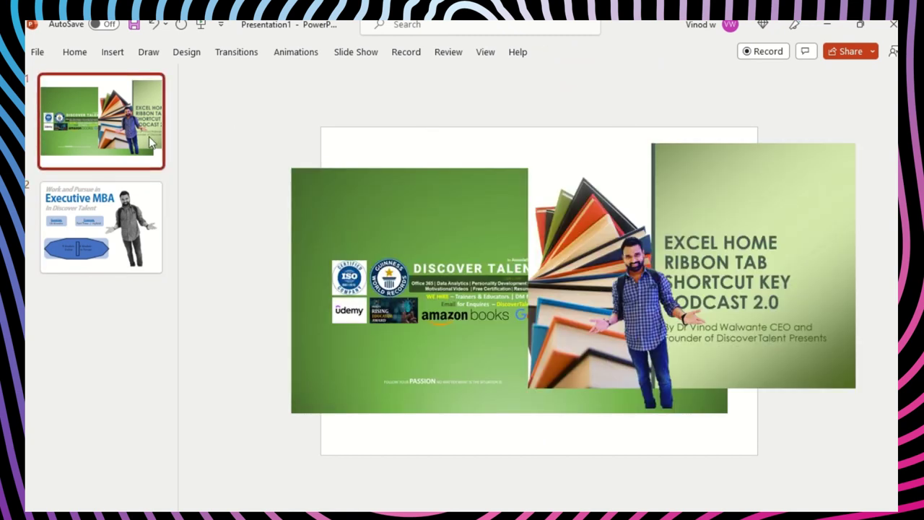
pyautogui.click(624, 273)
pyautogui.click(595, 163)
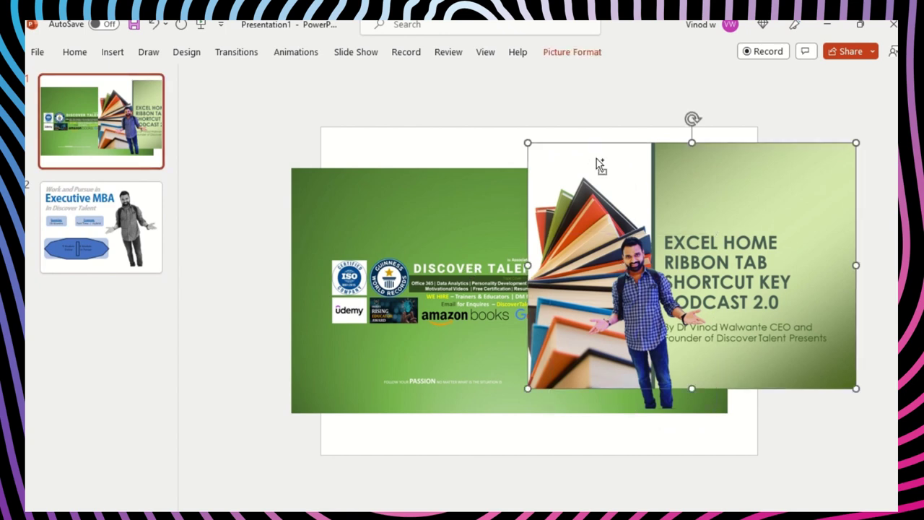
pyautogui.click(127, 189)
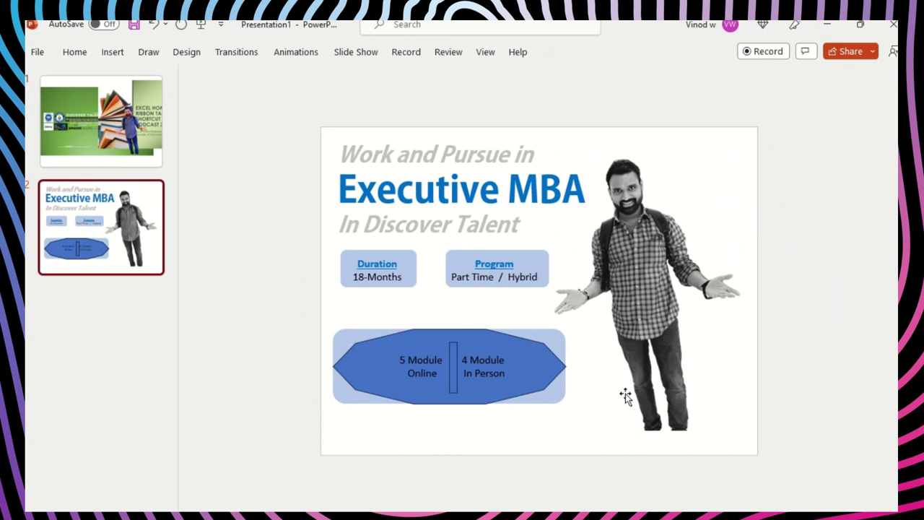
pyautogui.hotkey('ctrl', 'v')
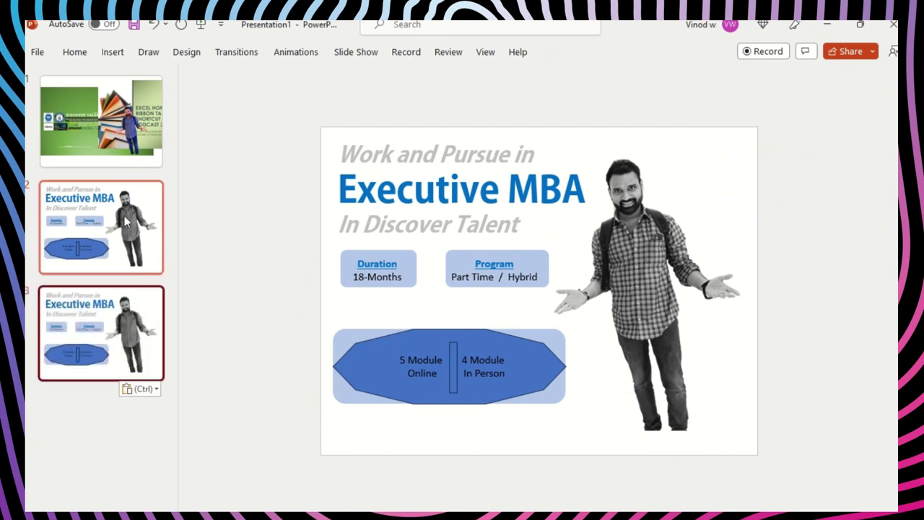
# Step: Copy the book picture from slide 1 and paste it onto the Executive MBA slide in second place
pyautogui.click(96, 125)
pyautogui.click(589, 196)
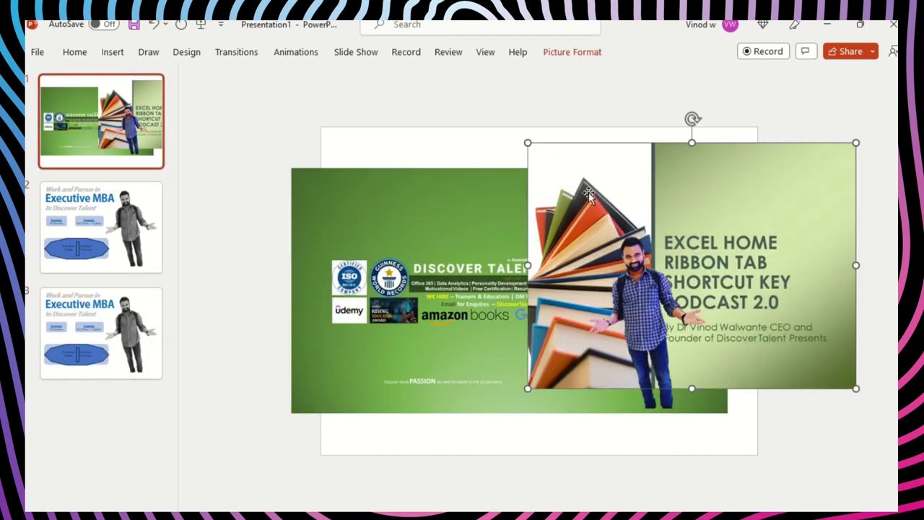
pyautogui.click(144, 217)
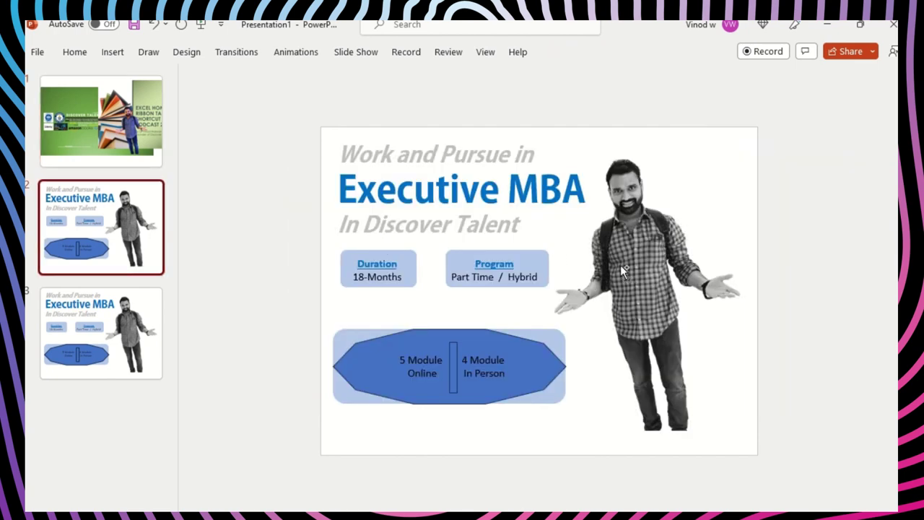
pyautogui.hotkey('ctrl', 'v')
pyautogui.moveTo(619, 265); pyautogui.dragTo(558, 246)
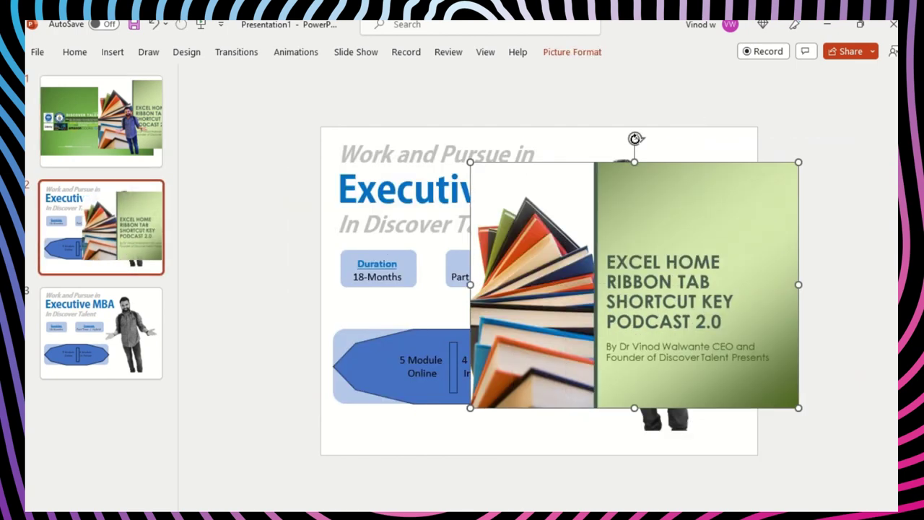
# Step: Try to rotate the book picture a quarter turn and enlarge it across the lower part of the slide
pyautogui.moveTo(635, 138); pyautogui.dragTo(487, 481)
pyautogui.scroll(-1, 610, 324)
pyautogui.moveTo(561, 302); pyautogui.dragTo(775, 226)
pyautogui.moveTo(710, 204); pyautogui.dragTo(693, 402)
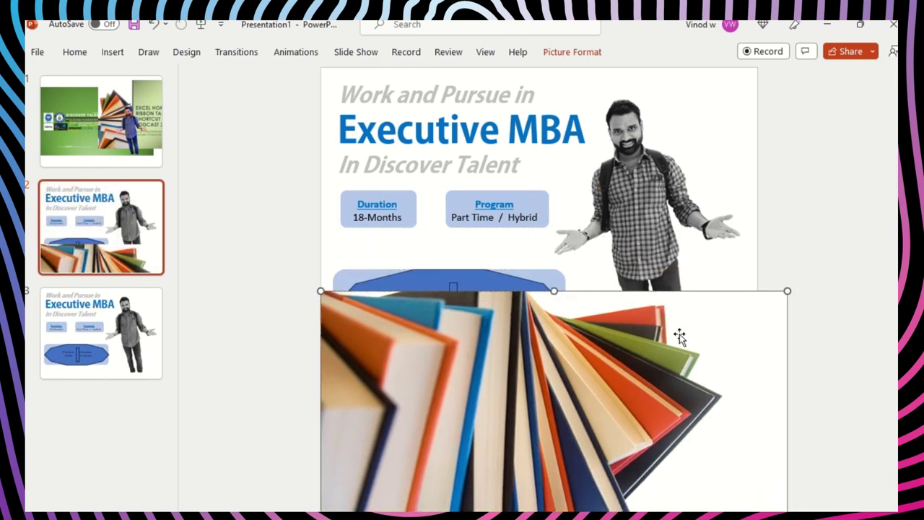
pyautogui.moveTo(673, 344); pyautogui.dragTo(599, 230)
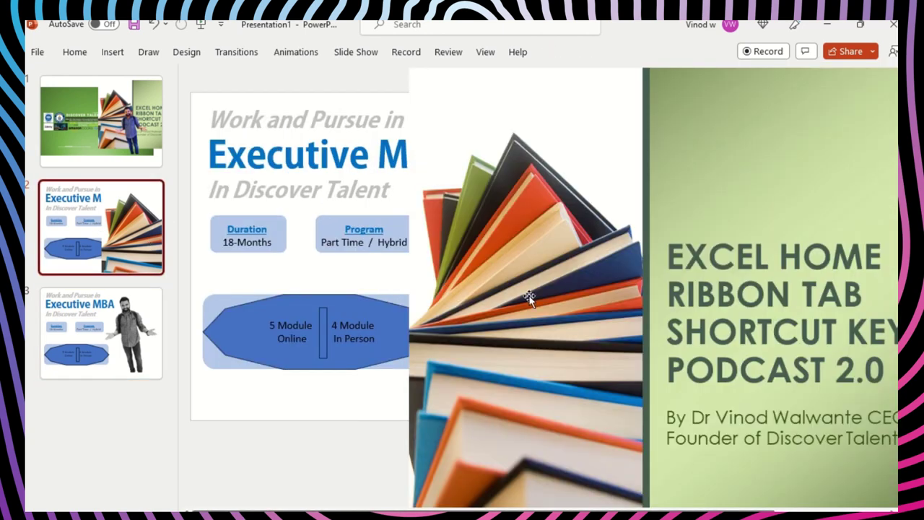
# Step: Resize and move the book picture so its books cover the slide's right part and its height matches the slide
pyautogui.click(529, 299)
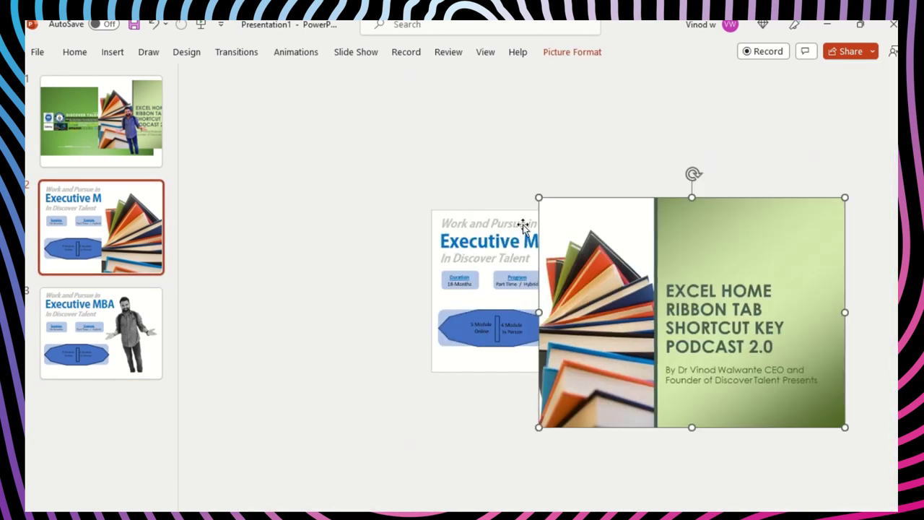
pyautogui.moveTo(541, 197); pyautogui.dragTo(577, 226)
pyautogui.moveTo(595, 269); pyautogui.dragTo(564, 215)
pyautogui.scroll(5, 666, 315)
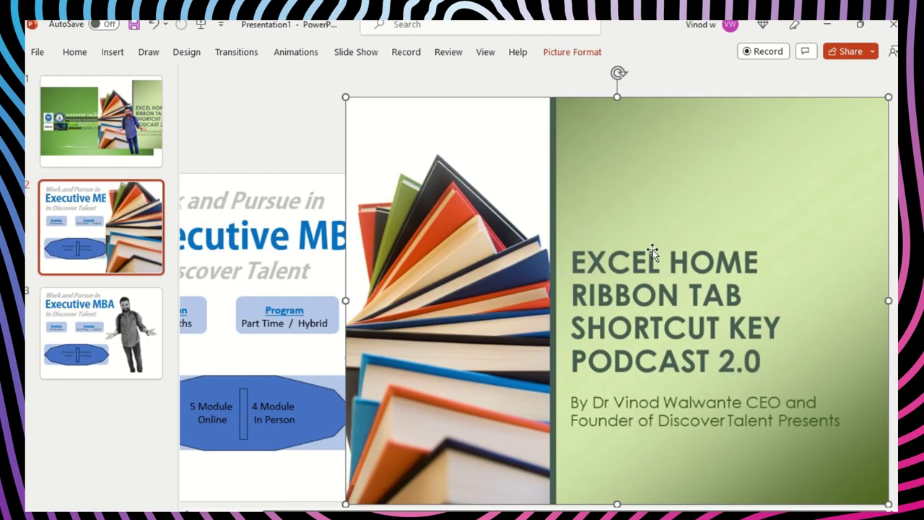
pyautogui.moveTo(617, 94); pyautogui.dragTo(616, 149)
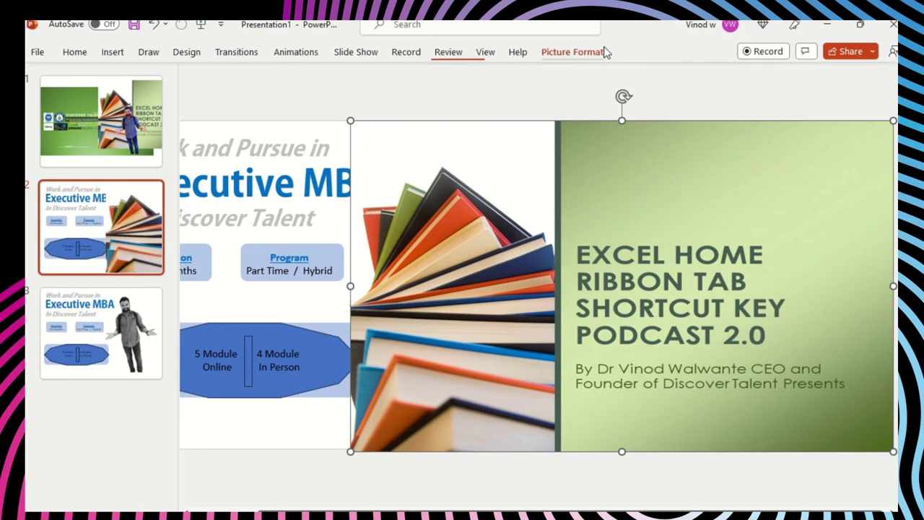
# Step: Crop the green title area off the book picture on slide 2 so that only the books remain
pyautogui.click(572, 51)
pyautogui.click(786, 83)
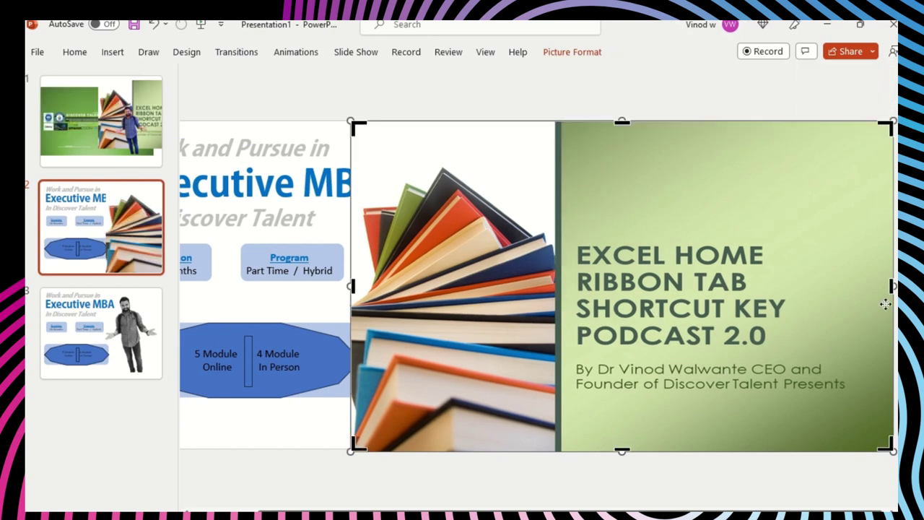
pyautogui.moveTo(891, 287); pyautogui.dragTo(558, 265)
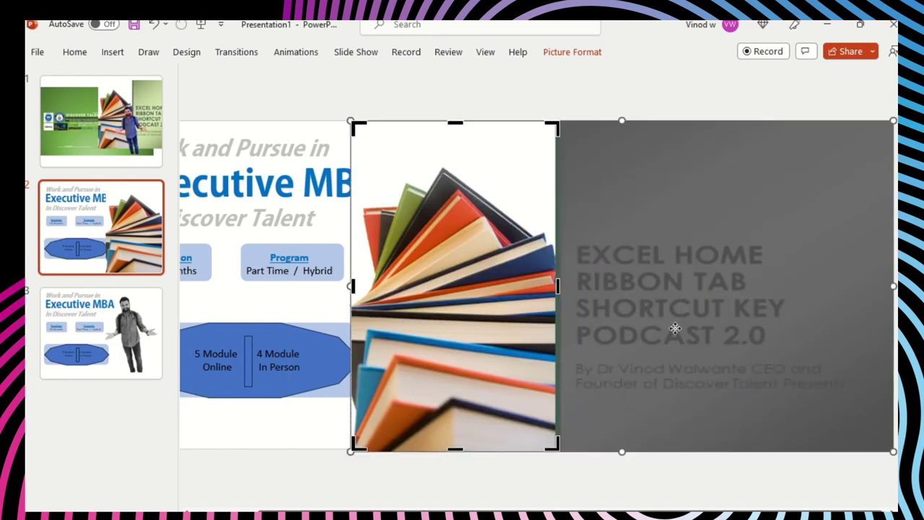
pyautogui.click(622, 99)
pyautogui.click(676, 269)
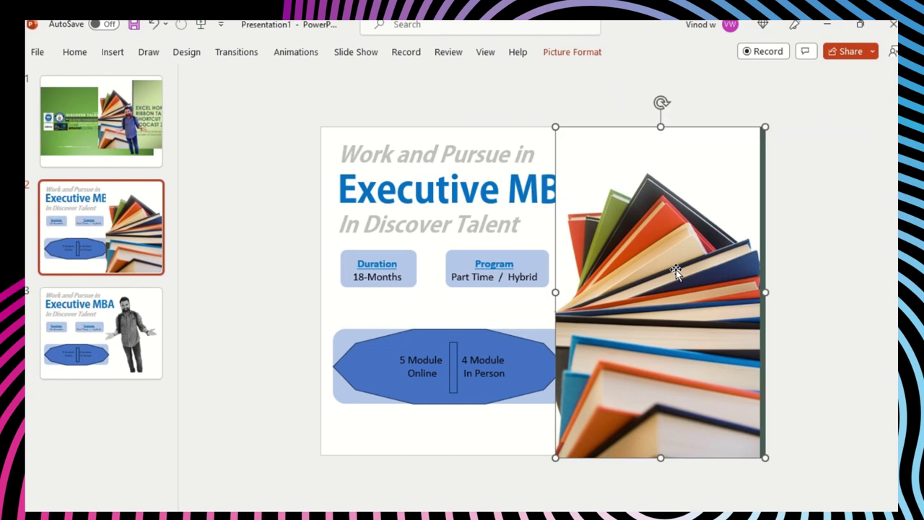
# Step: Set the cropped book picture's transparency to 60%
pyautogui.rightClick(676, 269)
pyautogui.click(732, 503)
pyautogui.click(821, 106)
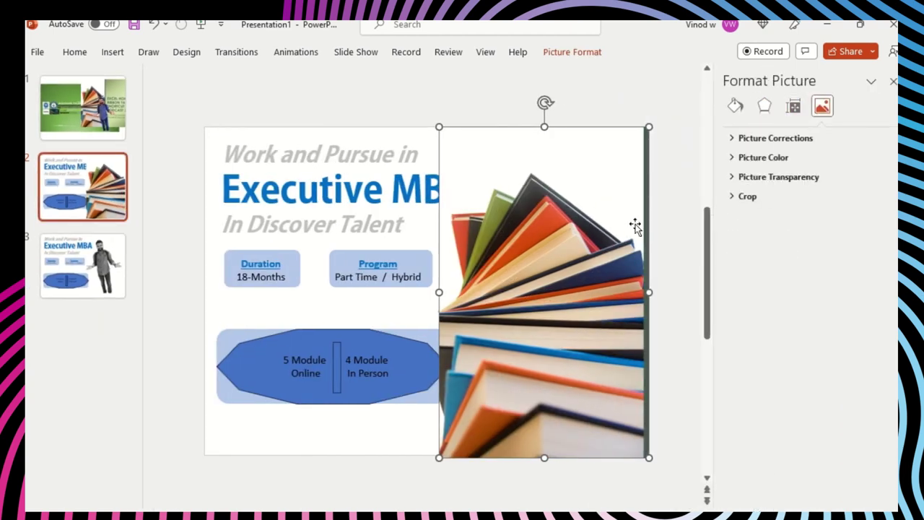
pyautogui.click(778, 177)
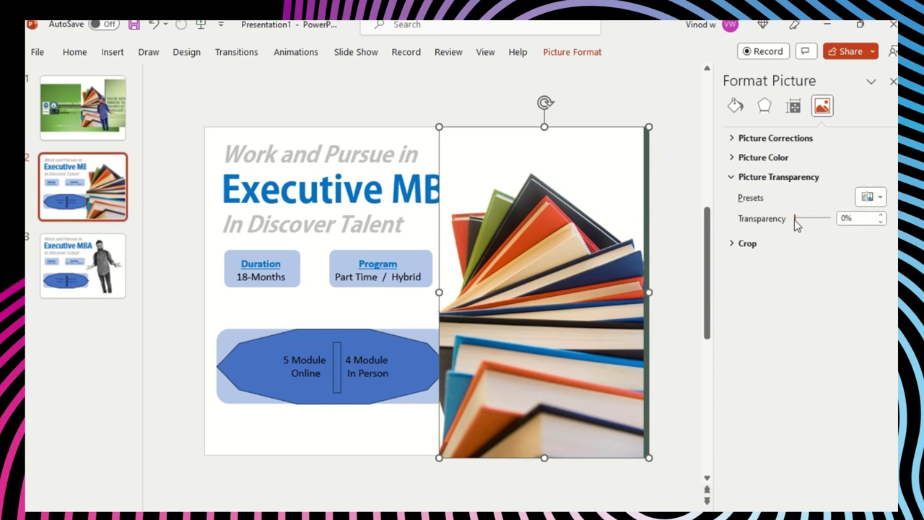
pyautogui.moveTo(794, 220); pyautogui.dragTo(813, 221)
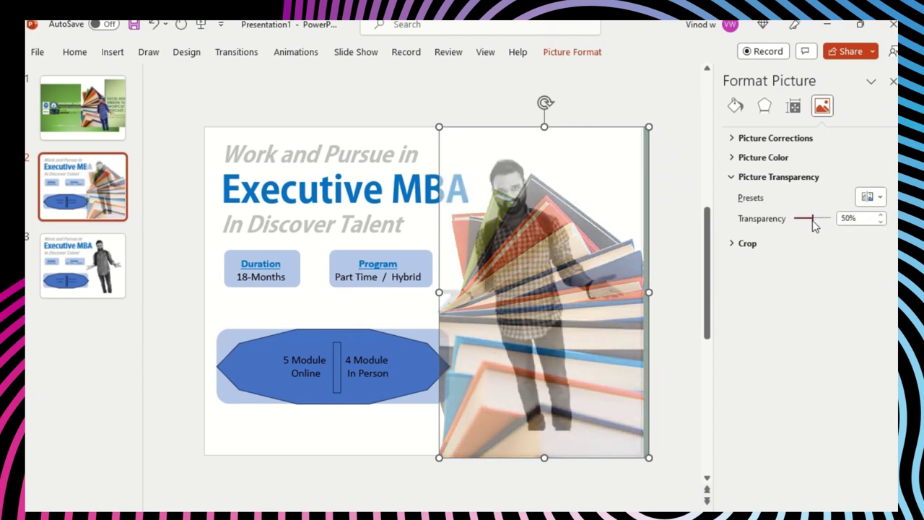
pyautogui.moveTo(814, 225); pyautogui.dragTo(816, 220)
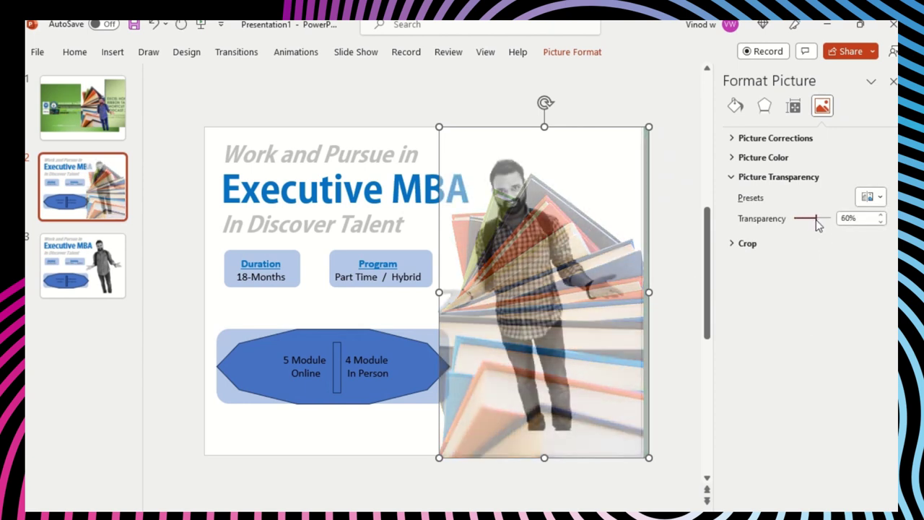
pyautogui.click(894, 81)
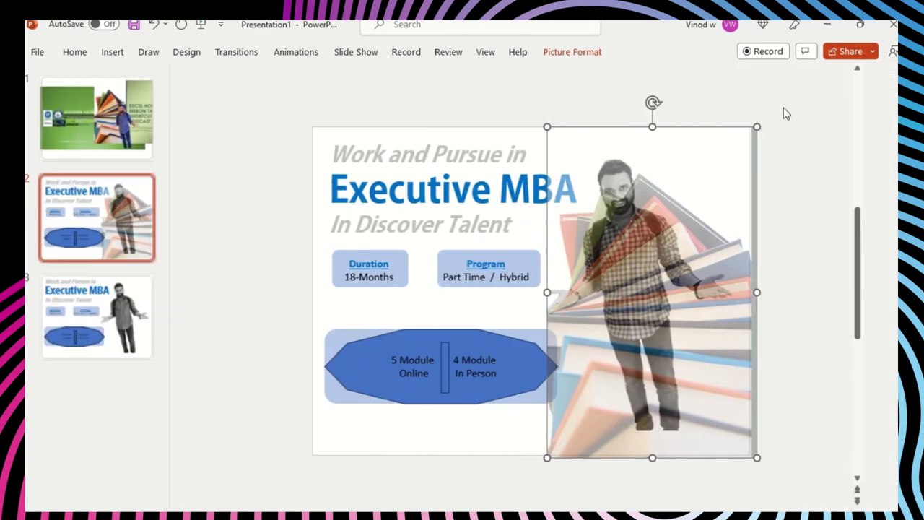
# Step: Send the book picture behind the man's cut-out photo and lower the photo to the slide's bottom edge
pyautogui.click(594, 54)
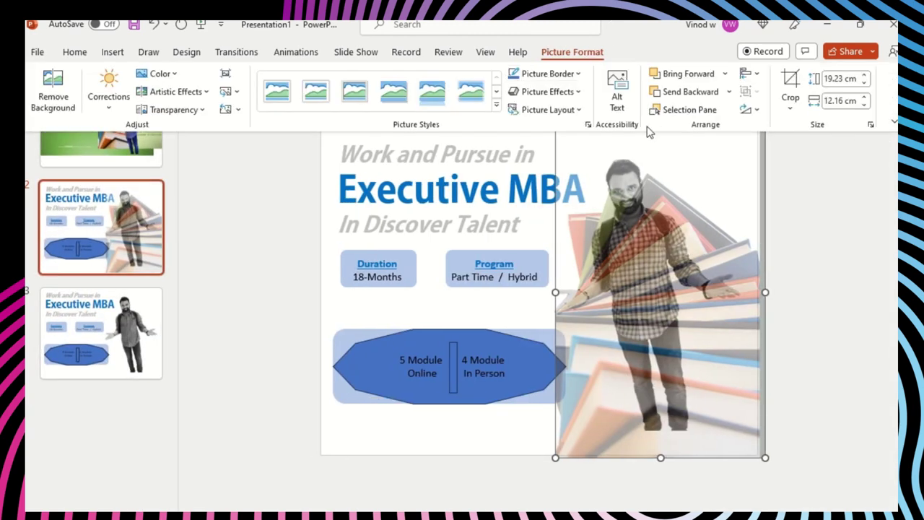
pyautogui.click(699, 94)
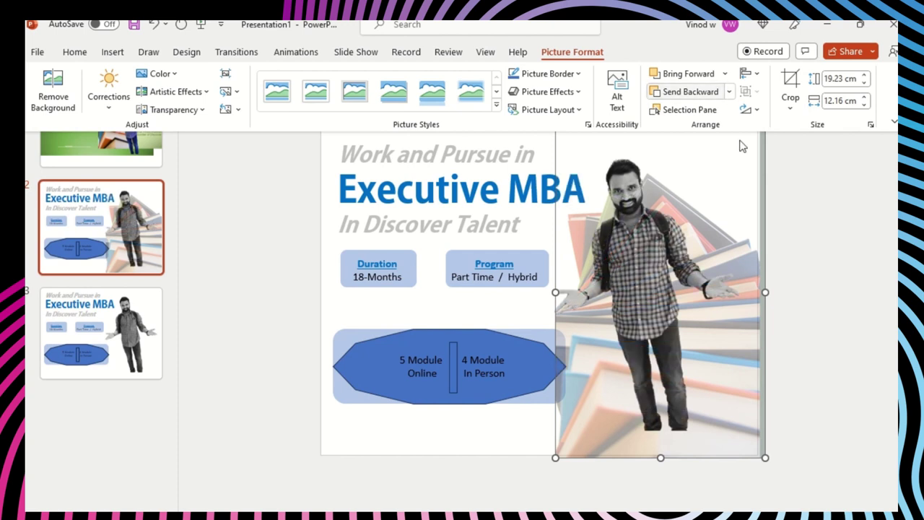
pyautogui.click(770, 252)
pyautogui.click(659, 276)
pyautogui.moveTo(659, 276); pyautogui.dragTo(664, 301)
pyautogui.click(813, 321)
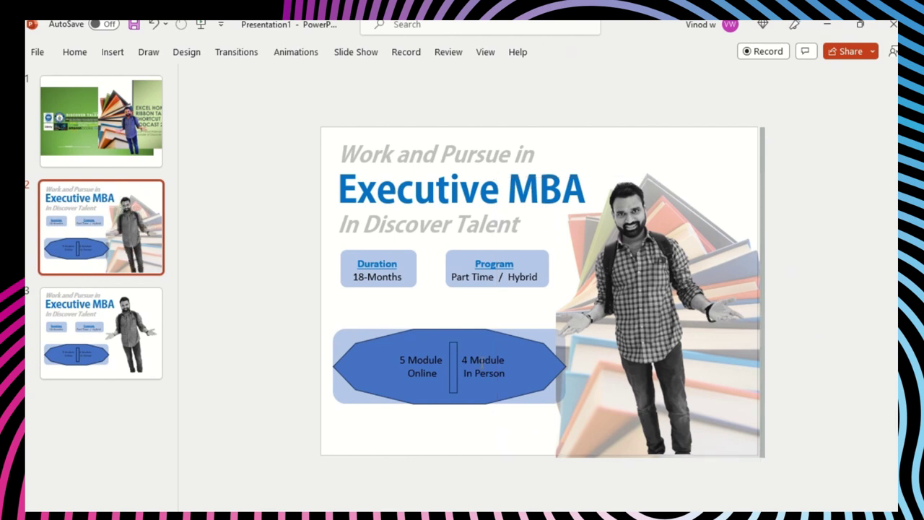
# Step: Change the font colour of the "4 Module In Person" and "5 Module Online" texts to white
pyautogui.click(493, 356)
pyautogui.hotkey('ctrl', 'a')
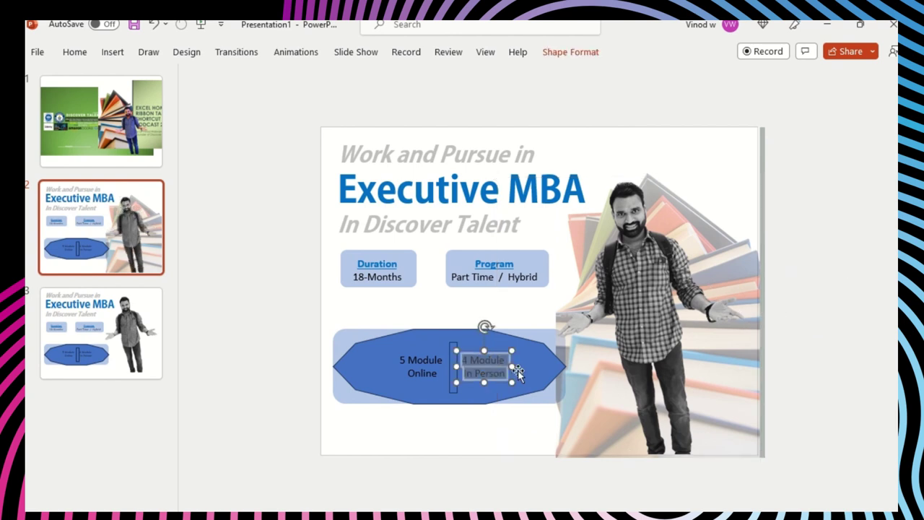
pyautogui.click(78, 56)
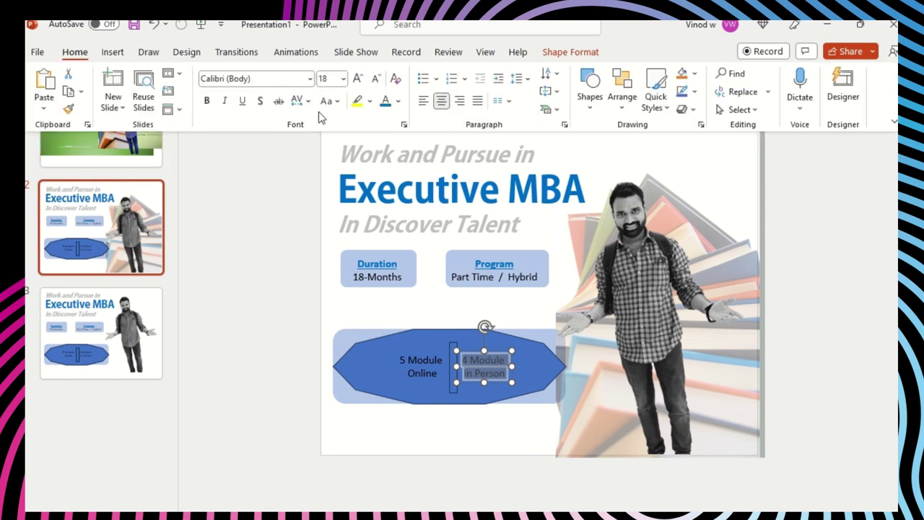
pyautogui.click(398, 101)
pyautogui.click(385, 137)
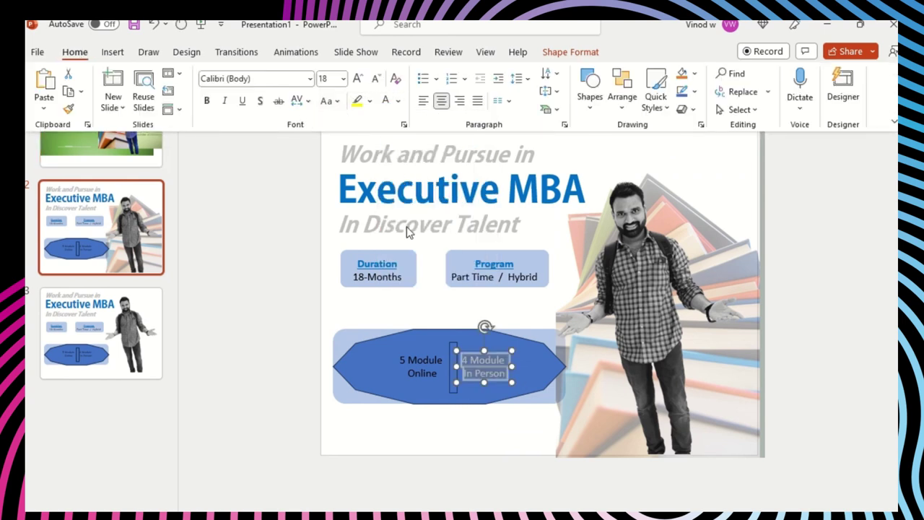
pyautogui.click(416, 356)
pyautogui.hotkey('ctrl', 'a')
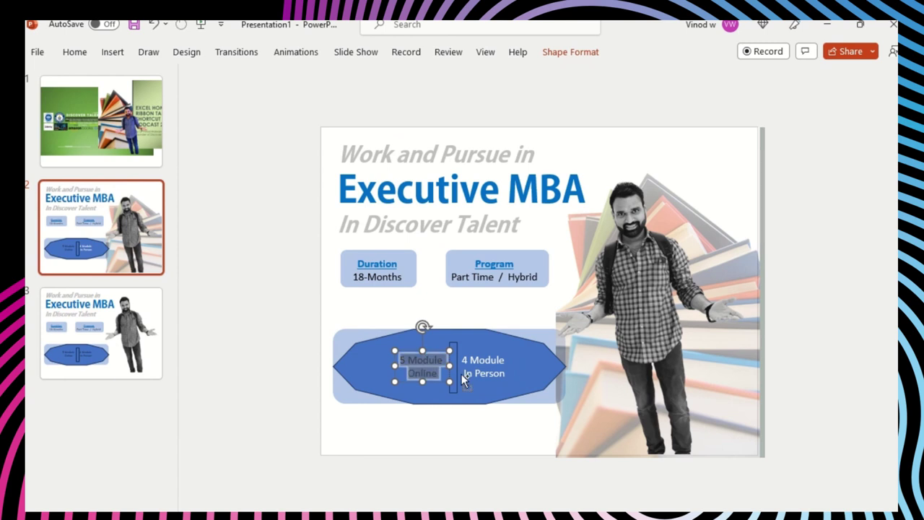
pyautogui.click(75, 52)
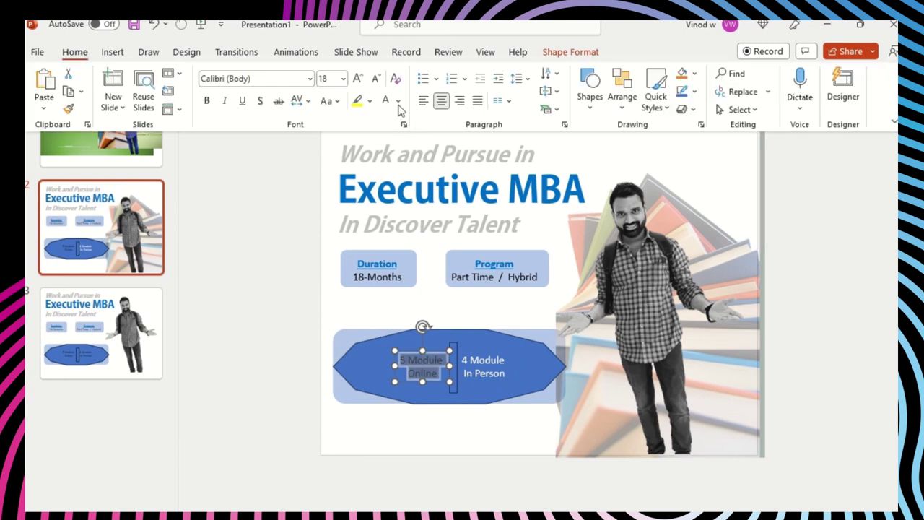
pyautogui.click(315, 272)
# Step: Remove the outline from the dark blue shape behind the module texts
pyautogui.click(525, 363)
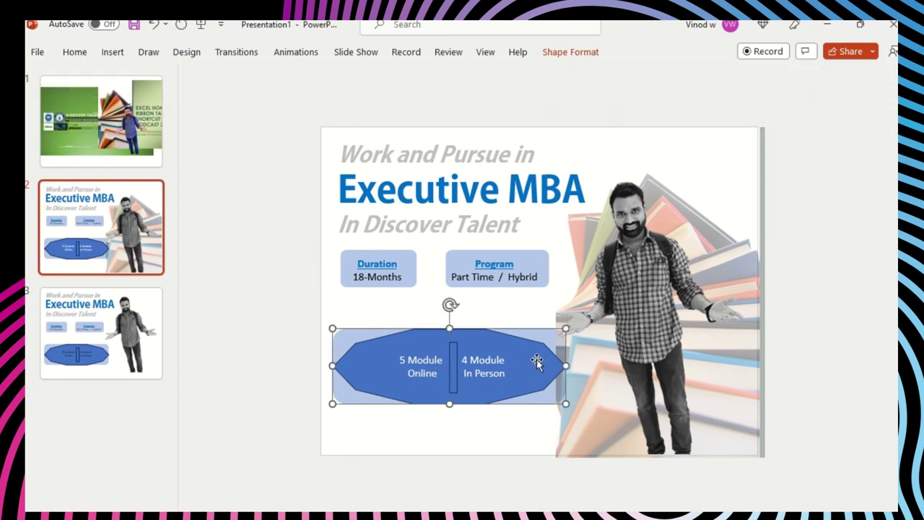
pyautogui.rightClick(556, 364)
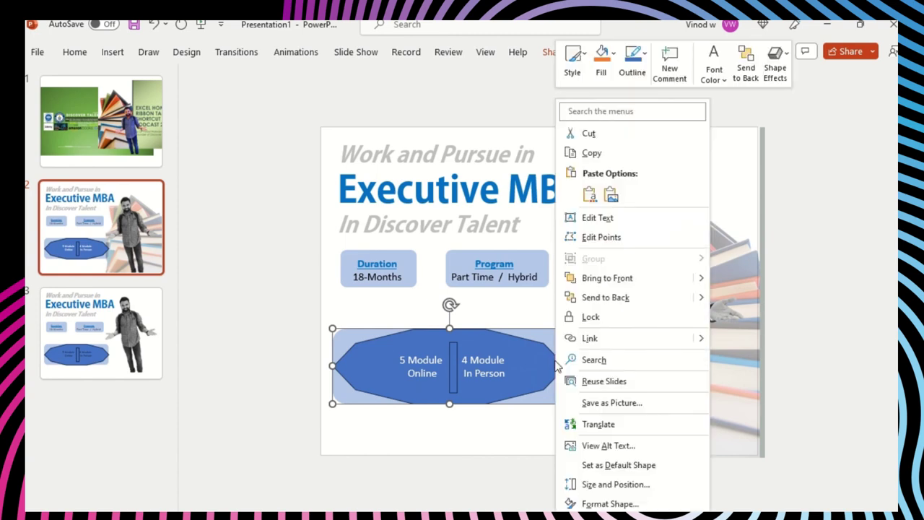
pyautogui.click(633, 72)
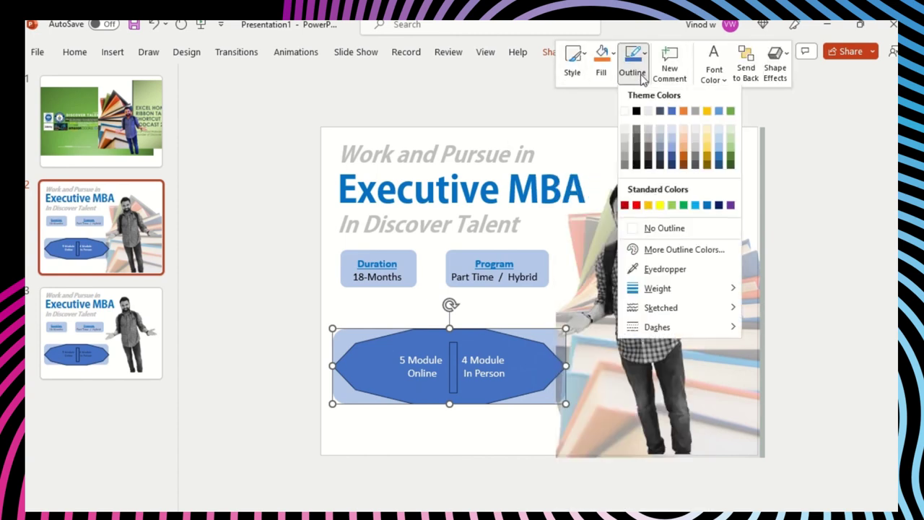
pyautogui.click(656, 231)
pyautogui.click(297, 291)
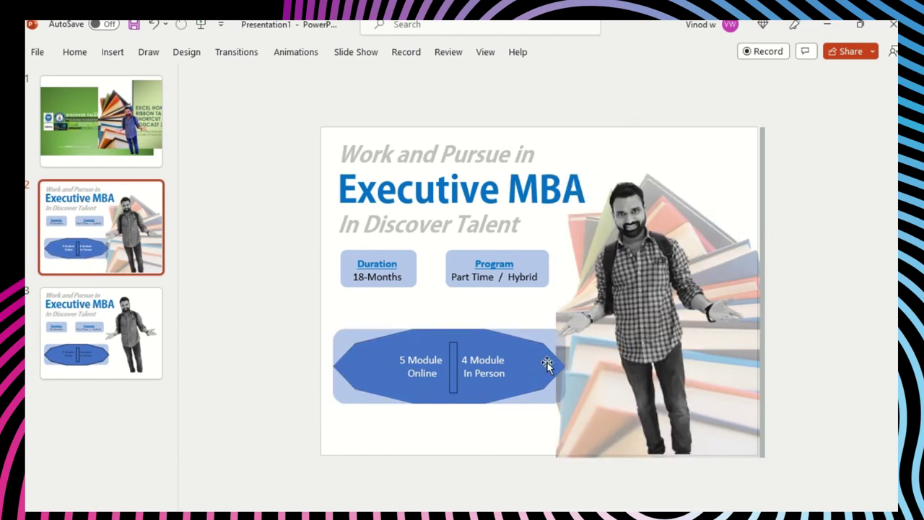
pyautogui.click(540, 350)
pyautogui.click(469, 335)
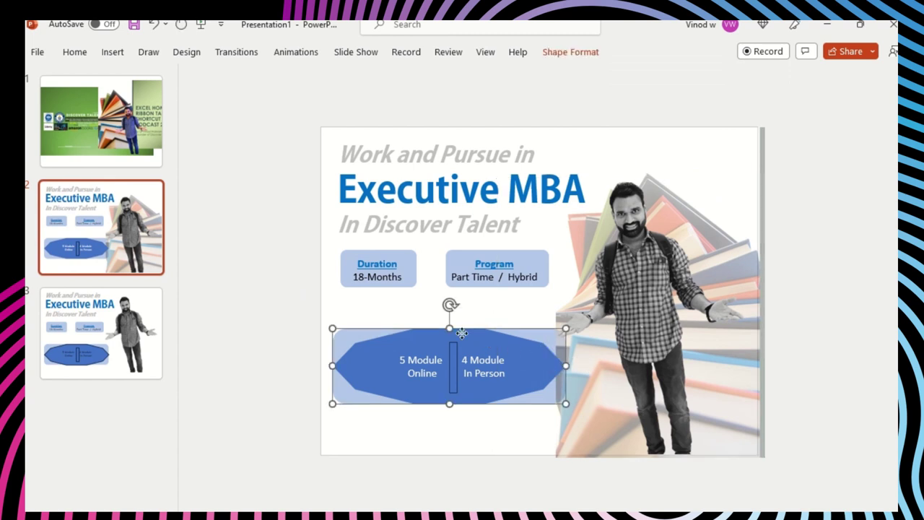
# Step: Narrow the book picture from its left side to clear the module shape, and shift the cut-out photo slightly right
pyautogui.click(584, 332)
pyautogui.moveTo(497, 316)
pyautogui.mouseDown()
pyautogui.moveTo(519, 316)
pyautogui.moveTo(503, 316)
pyautogui.mouseUp()
pyautogui.hotkey('ctrl', 'z')
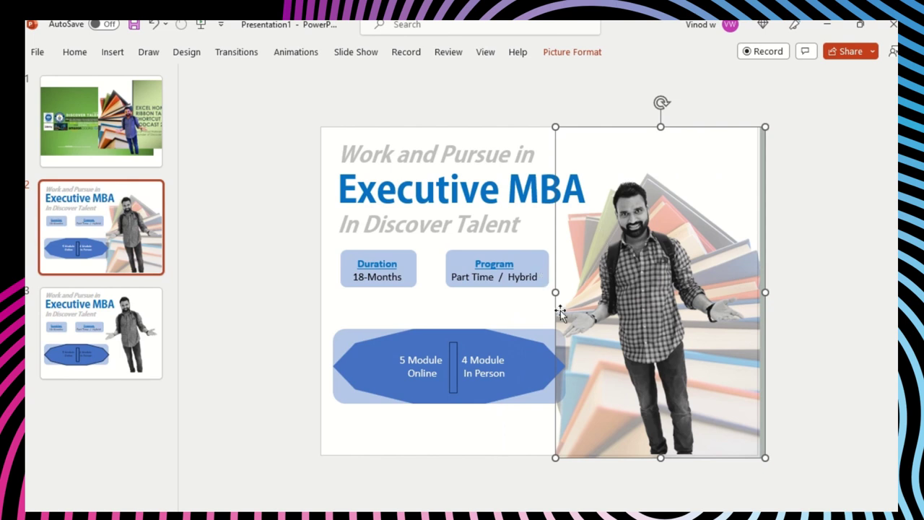
pyautogui.moveTo(556, 288); pyautogui.dragTo(567, 288)
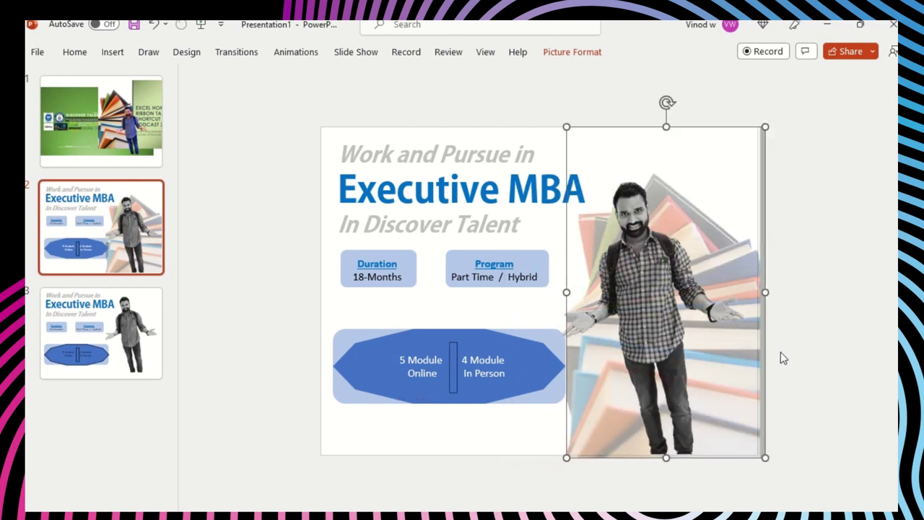
pyautogui.click(782, 355)
pyautogui.moveTo(764, 356); pyautogui.dragTo(781, 359)
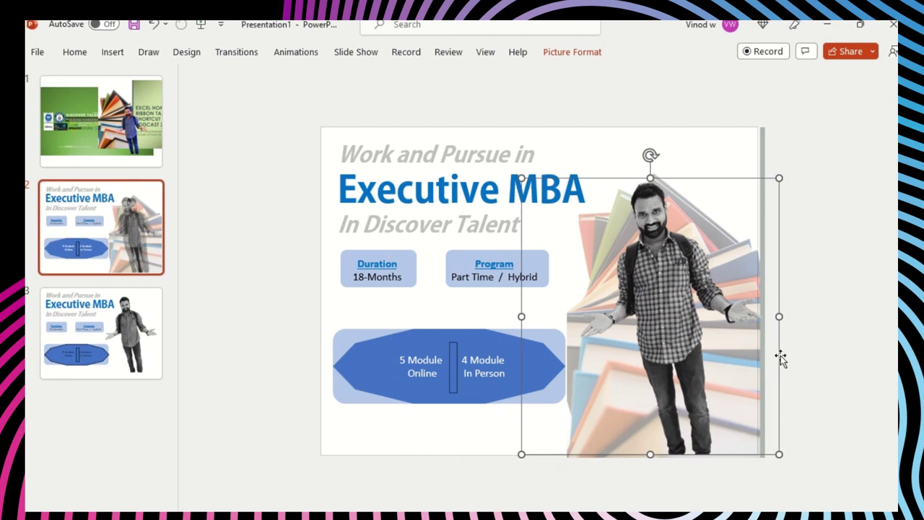
# Step: Apply the light blue filled shape style to the divider bar between the module texts and remove its outline
pyautogui.click(450, 368)
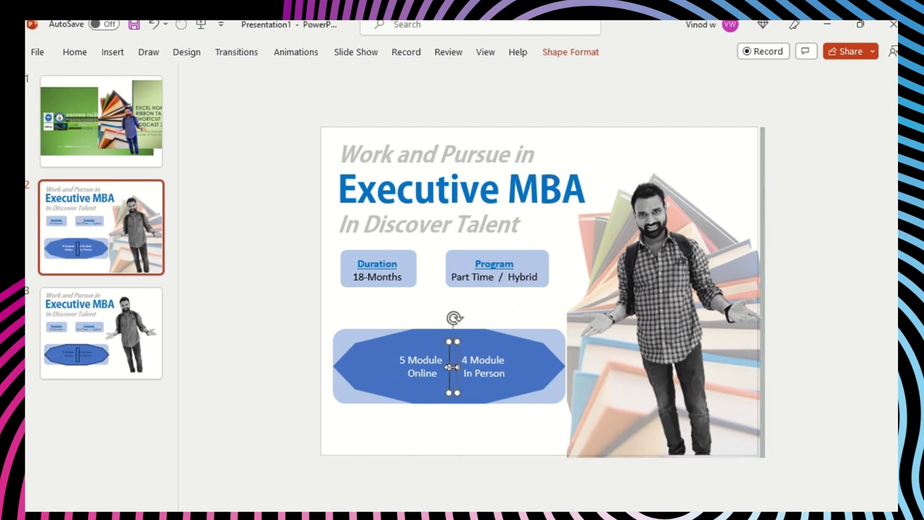
pyautogui.click(556, 46)
pyautogui.click(282, 92)
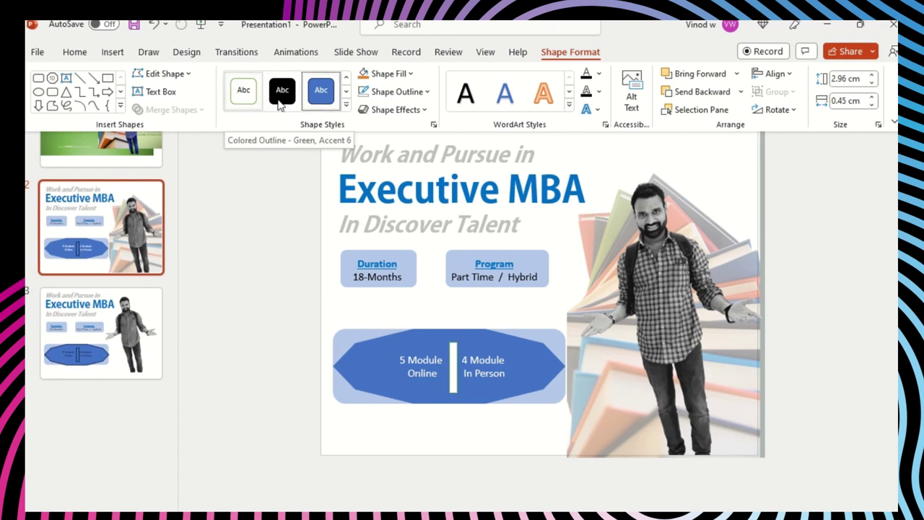
pyautogui.click(346, 106)
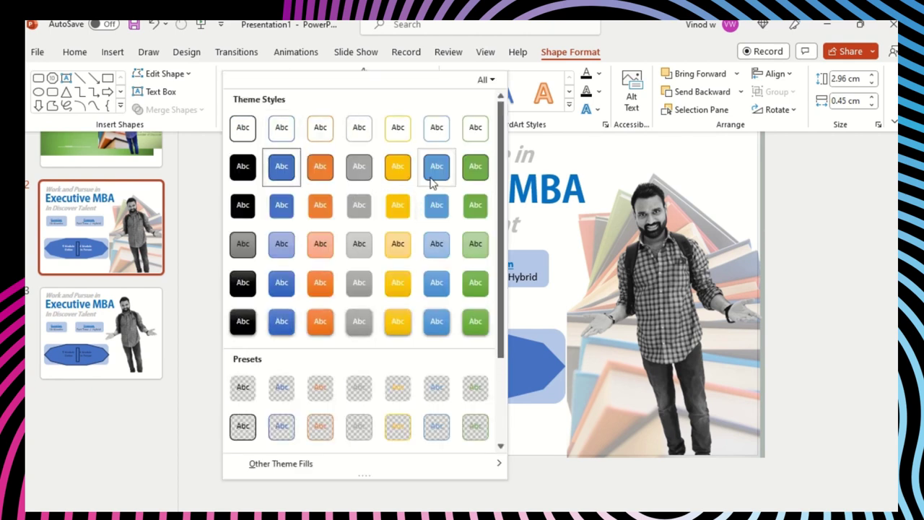
pyautogui.click(441, 177)
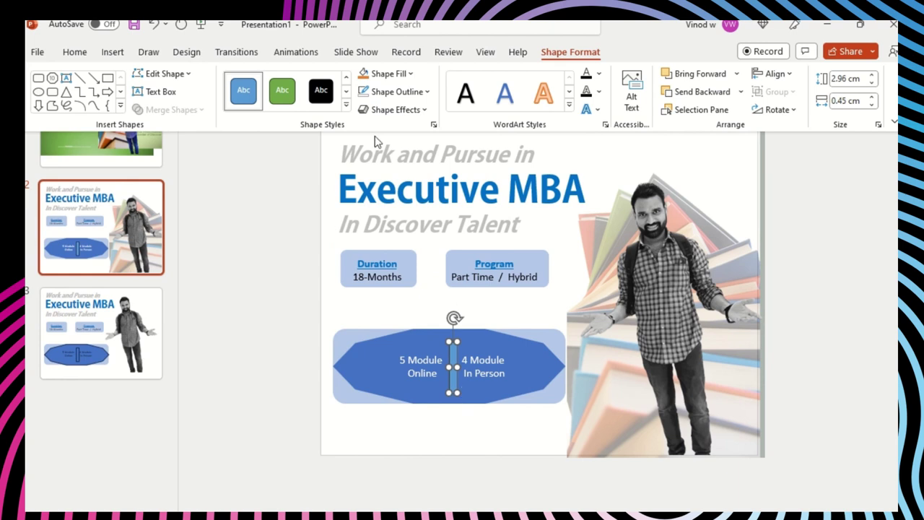
pyautogui.click(422, 93)
pyautogui.click(421, 244)
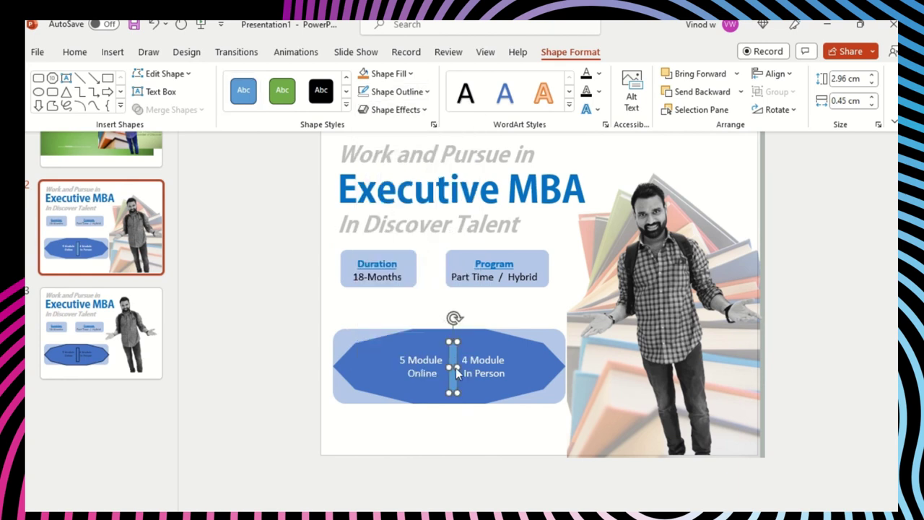
pyautogui.click(453, 378)
pyautogui.click(340, 369)
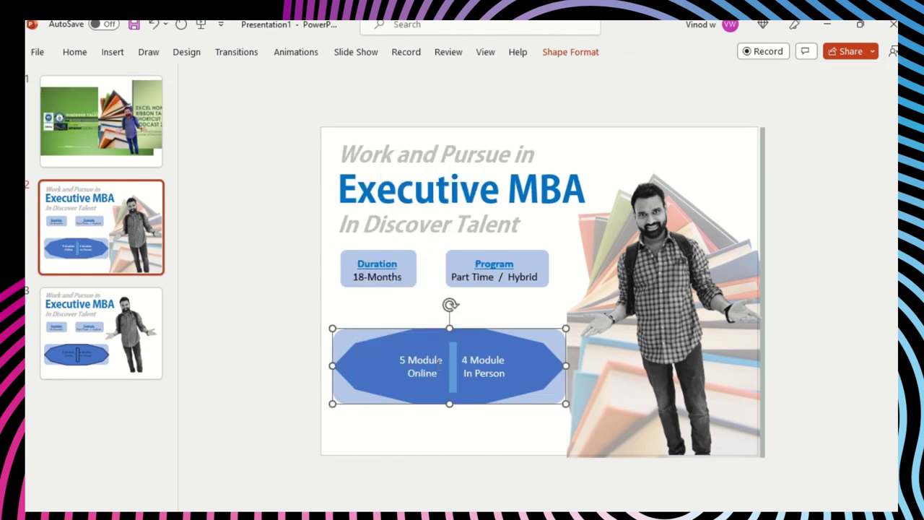
# Step: Select the module shapes, divider and texts together and move them up towards the Duration and Program boxes and slightly left
pyautogui.click(295, 315)
pyautogui.moveTo(295, 315); pyautogui.dragTo(628, 456)
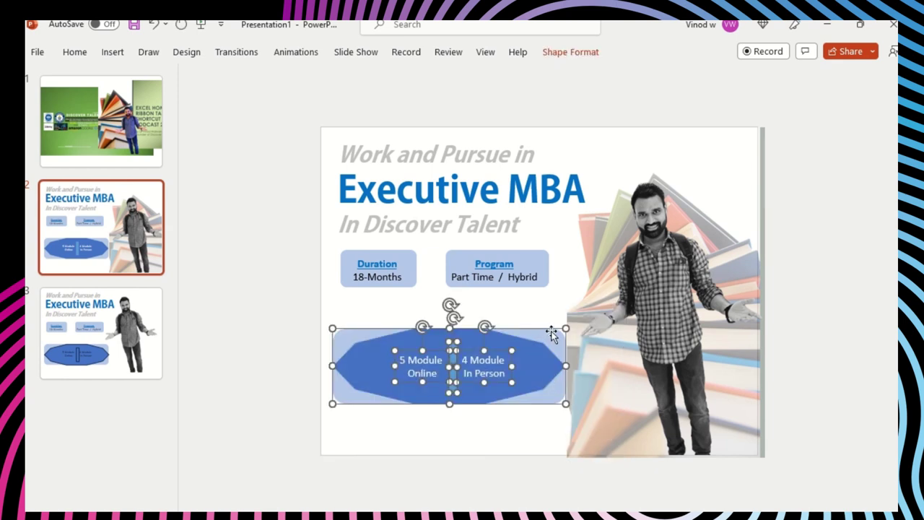
pyautogui.moveTo(553, 330)
pyautogui.mouseDown()
pyautogui.moveTo(541, 333)
pyautogui.moveTo(548, 330)
pyautogui.mouseUp()
pyautogui.moveTo(289, 297); pyautogui.dragTo(699, 494)
pyautogui.press('Left')
pyautogui.press('Left')
pyautogui.press('Left')
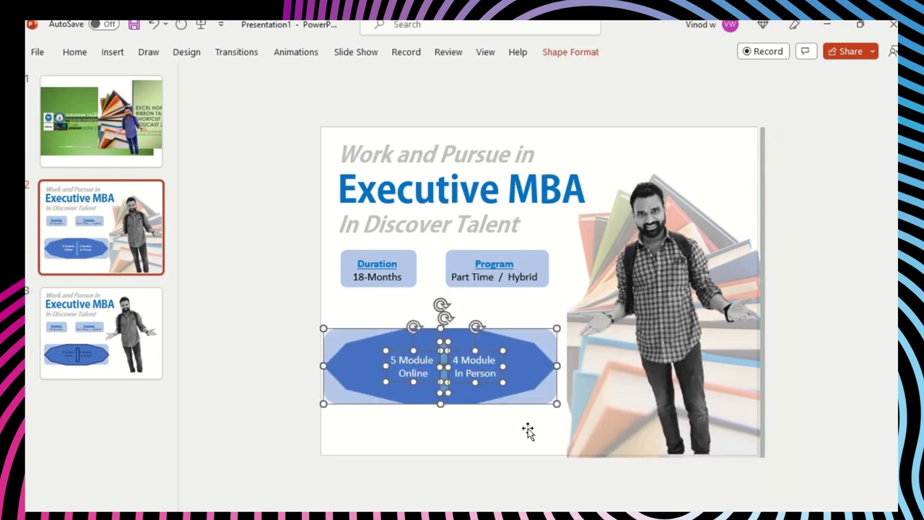
pyautogui.press('Up')
pyautogui.press('Up')
pyautogui.press('Up')
pyautogui.press('Up')
pyautogui.press('Up')
pyautogui.press('Up')
pyautogui.press('Up')
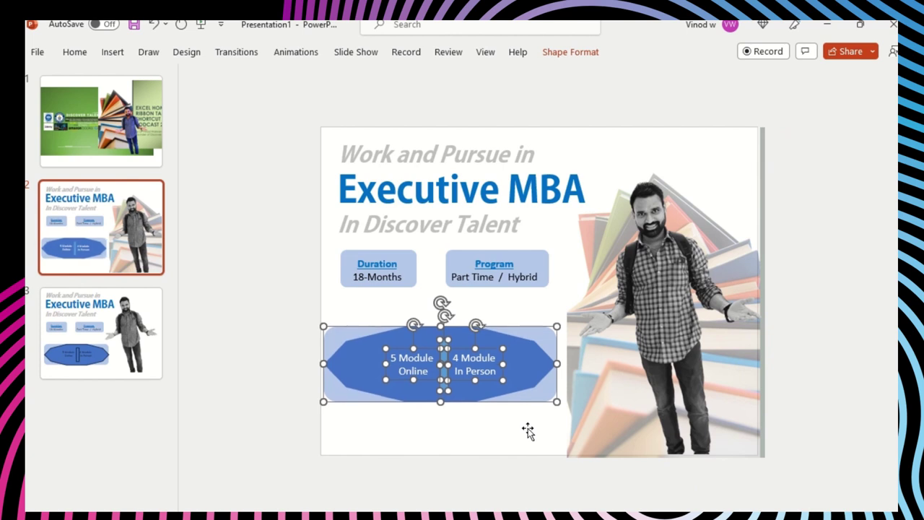
pyautogui.press('Right')
pyautogui.press('Right')
pyautogui.press('Right')
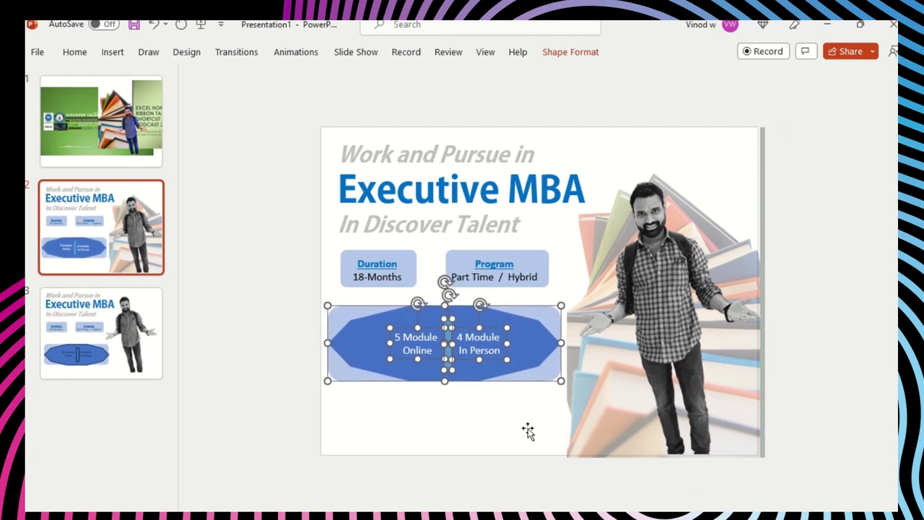
pyautogui.click(252, 239)
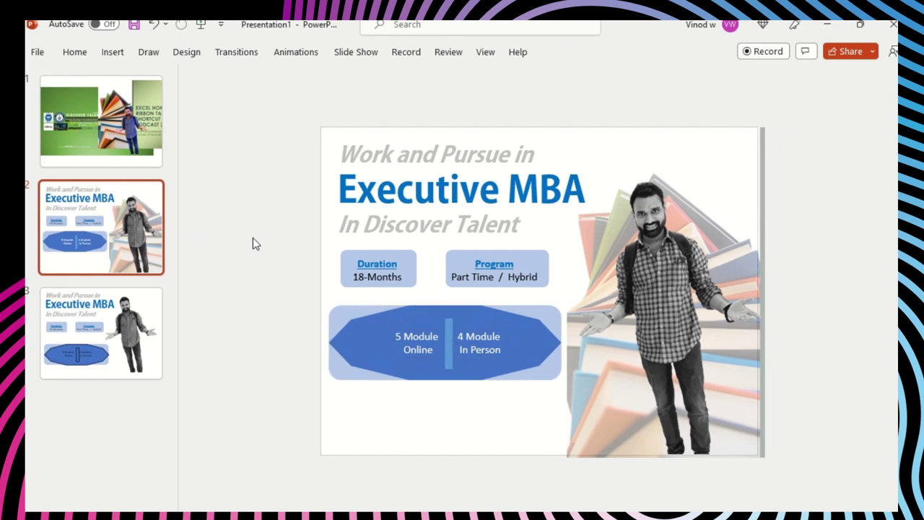
# Step: Shift the man's cut-out photo slightly left over the book picture
pyautogui.click(689, 307)
pyautogui.moveTo(689, 307); pyautogui.dragTo(678, 307)
pyautogui.click(823, 339)
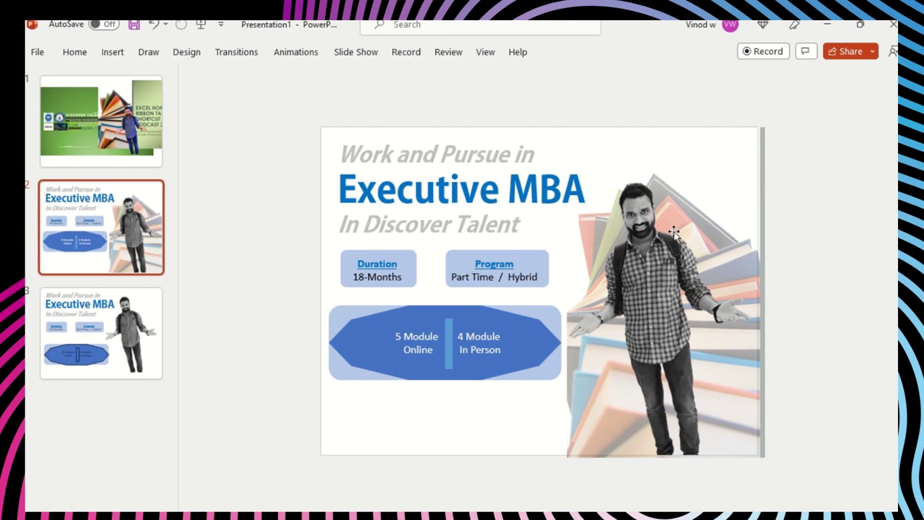
pyautogui.click(114, 53)
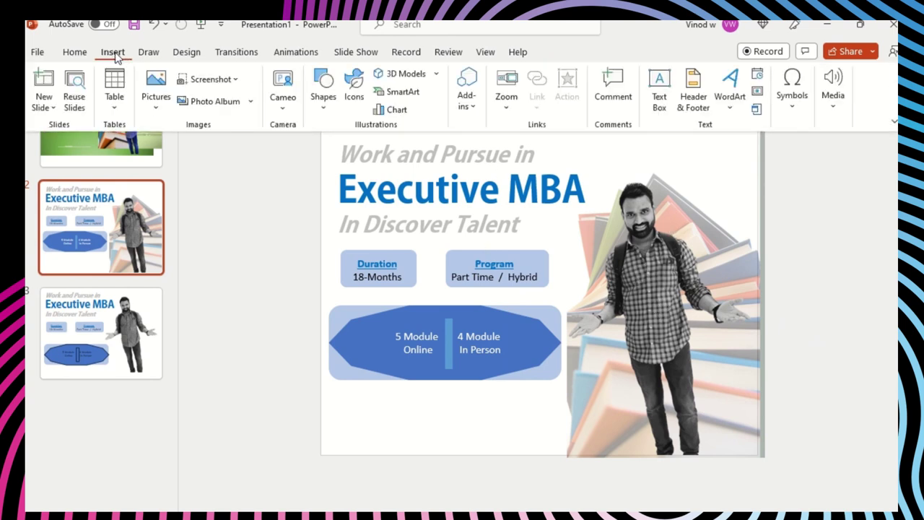
pyautogui.click(256, 261)
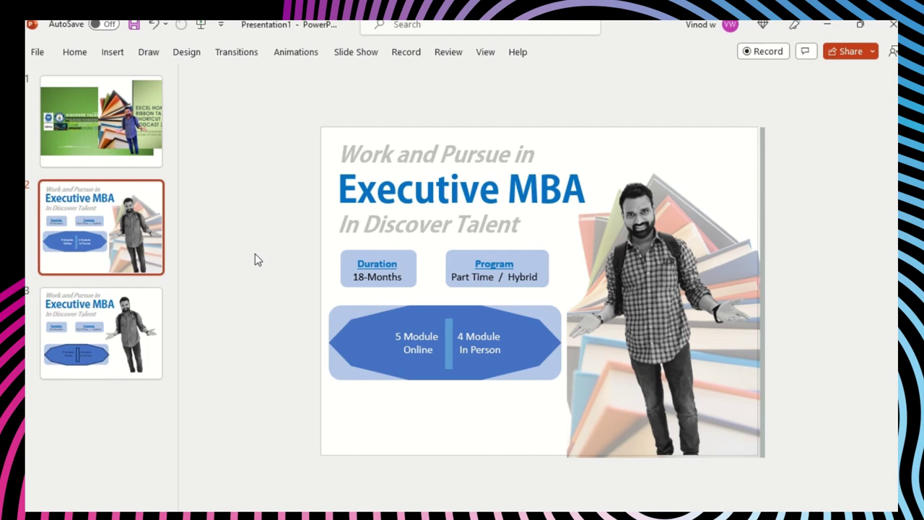
# Step: Play the slide show from the current Executive MBA slide to review the design
pyautogui.click(355, 52)
pyautogui.click(116, 94)
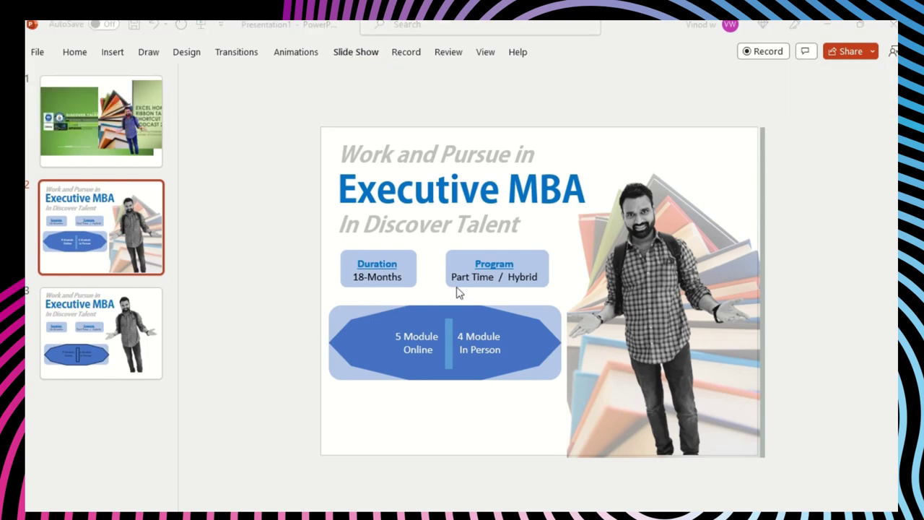
pyautogui.hotkey('shift', 'F5')
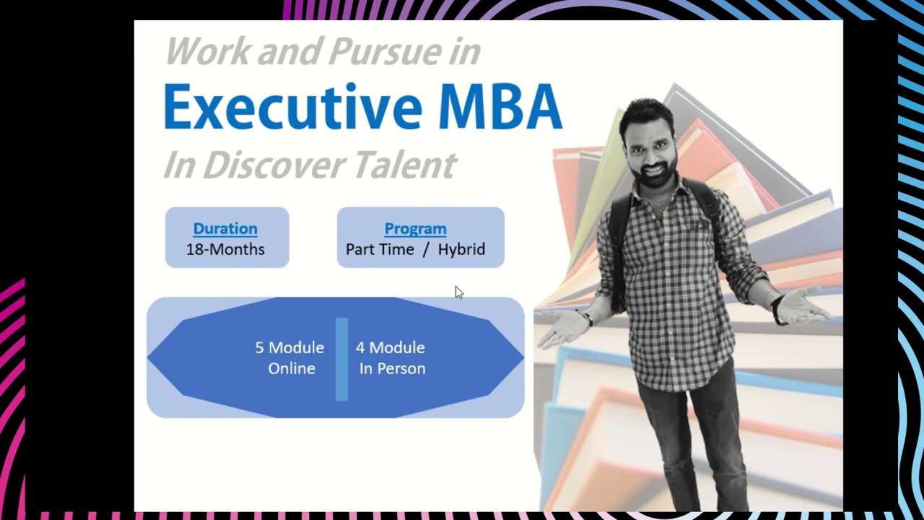